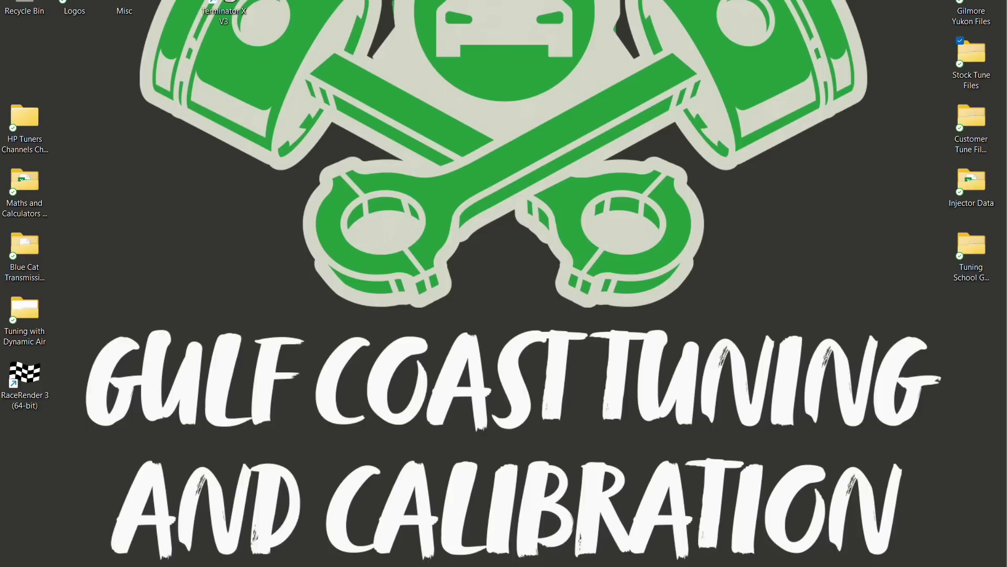
Step: Open the Stock Tune Files folder and select the 2016 Corvette Z06 Auto stock tune file
{"action": "double_click", "coordinate": [969, 76]}
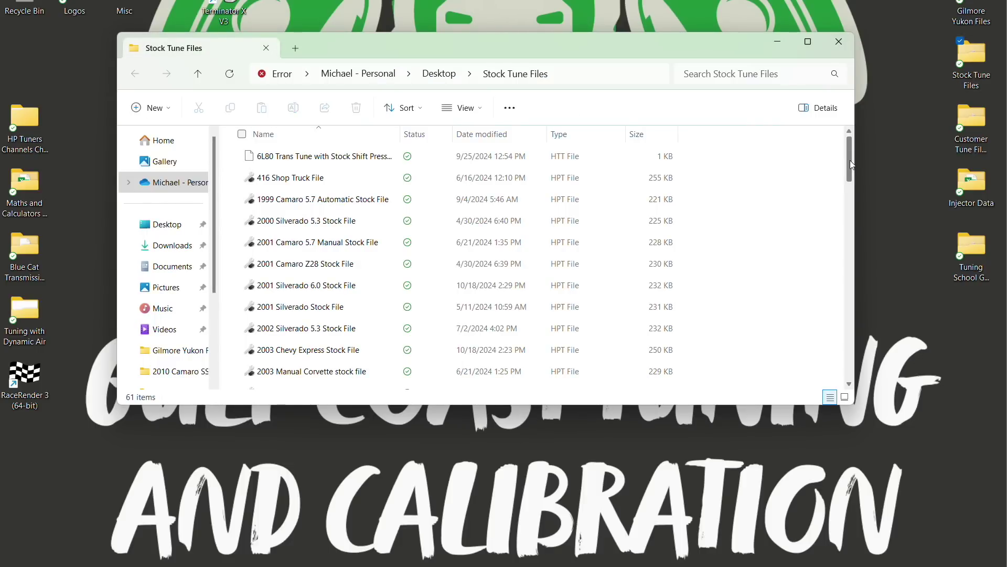
{"action": "left_click_drag", "start_coordinate": [851, 165], "coordinate": [882, 318]}
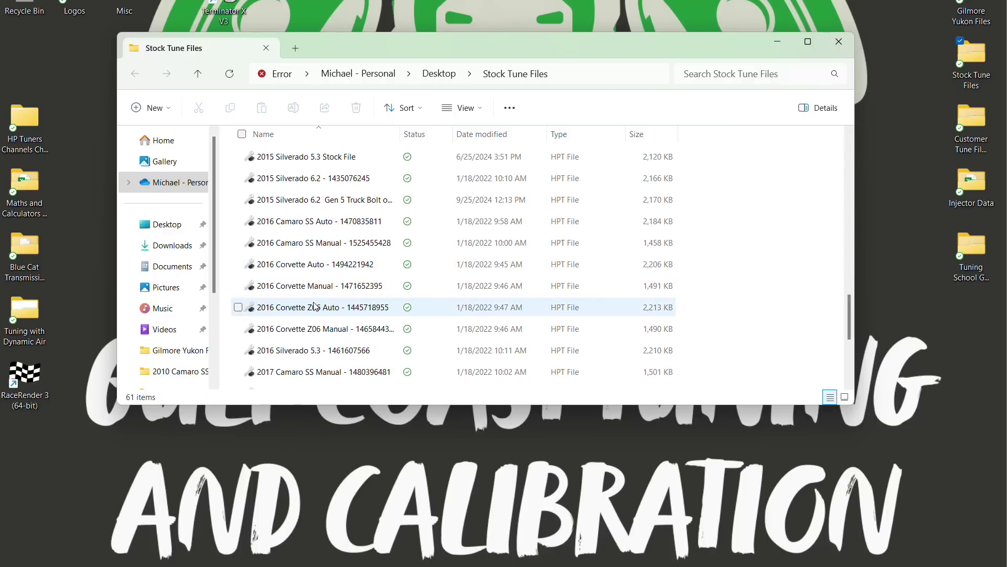
{"action": "left_click", "coordinate": [335, 309]}
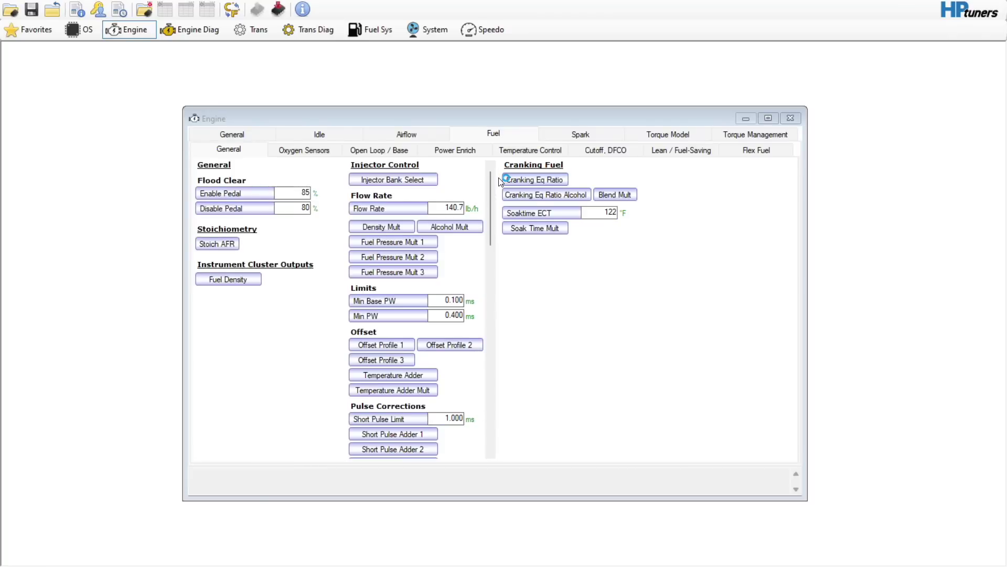
Step: Review the engine's general size settings and the OS patch settings
{"action": "left_click", "coordinate": [113, 31]}
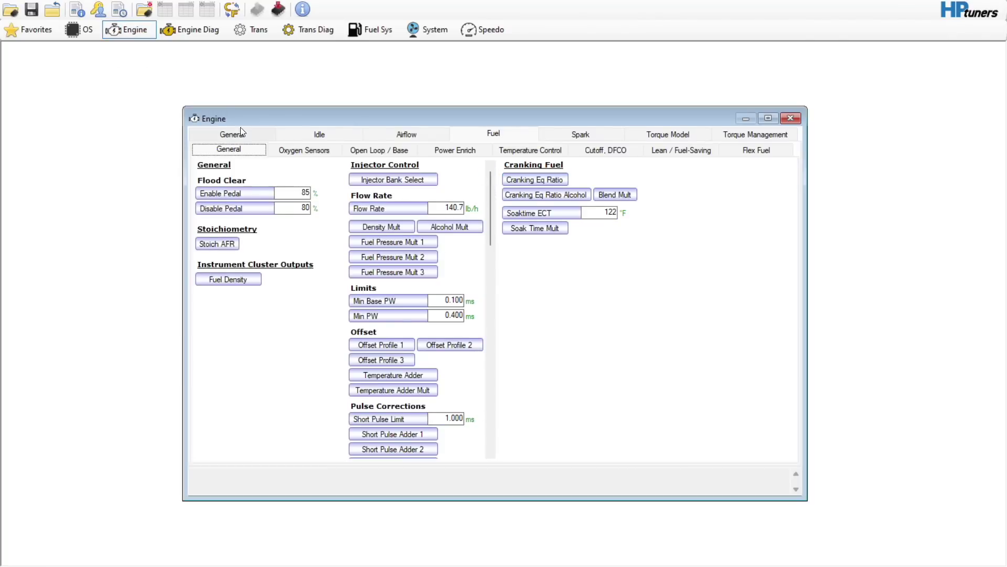
{"action": "left_click", "coordinate": [248, 135]}
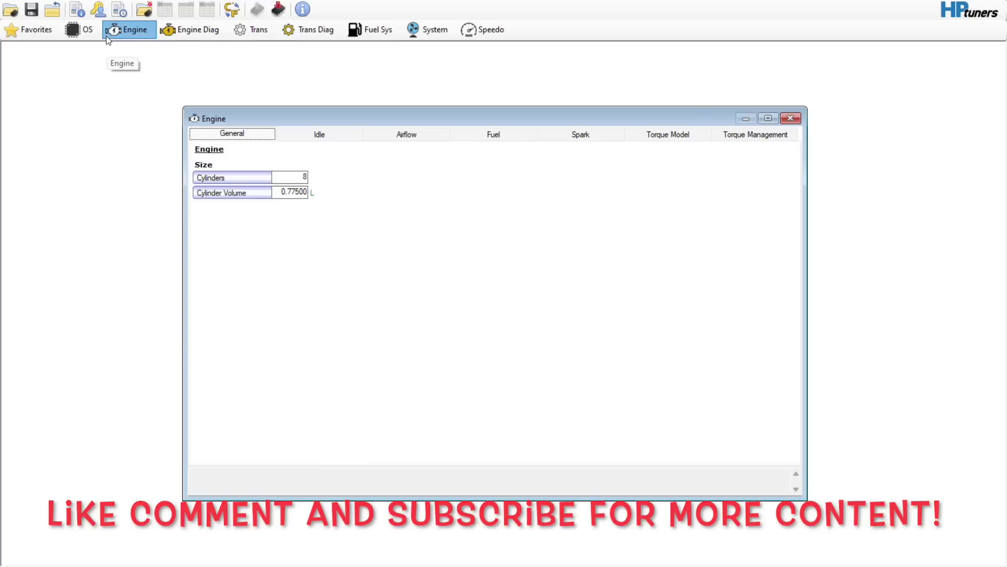
{"action": "left_click", "coordinate": [88, 33]}
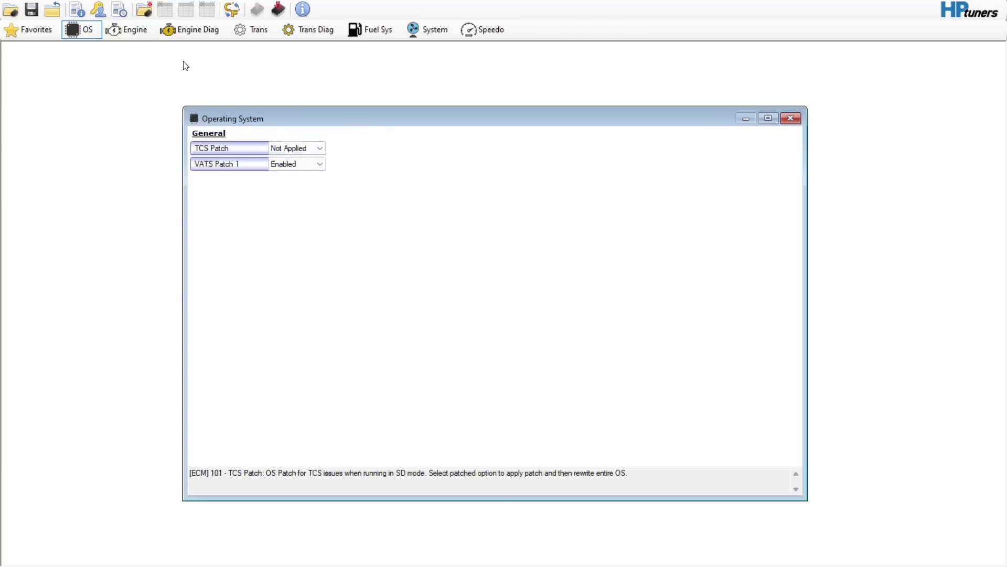
{"action": "left_click", "coordinate": [138, 33]}
Step: Check the tune's calibration details, then show the Idle RPM settings with the 1,300 rpm maximum setpoint
{"action": "left_click", "coordinate": [73, 14]}
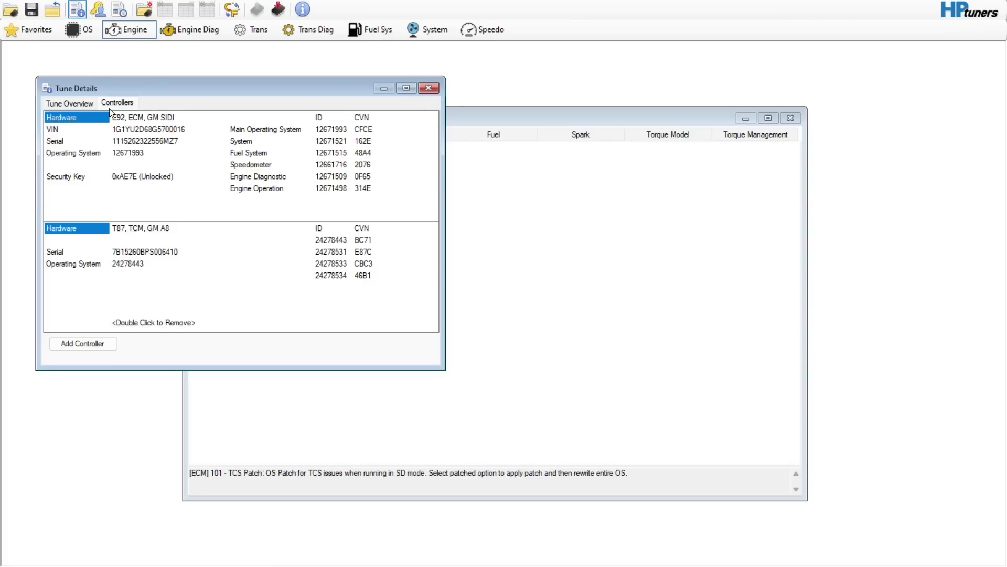
{"action": "left_click", "coordinate": [430, 88]}
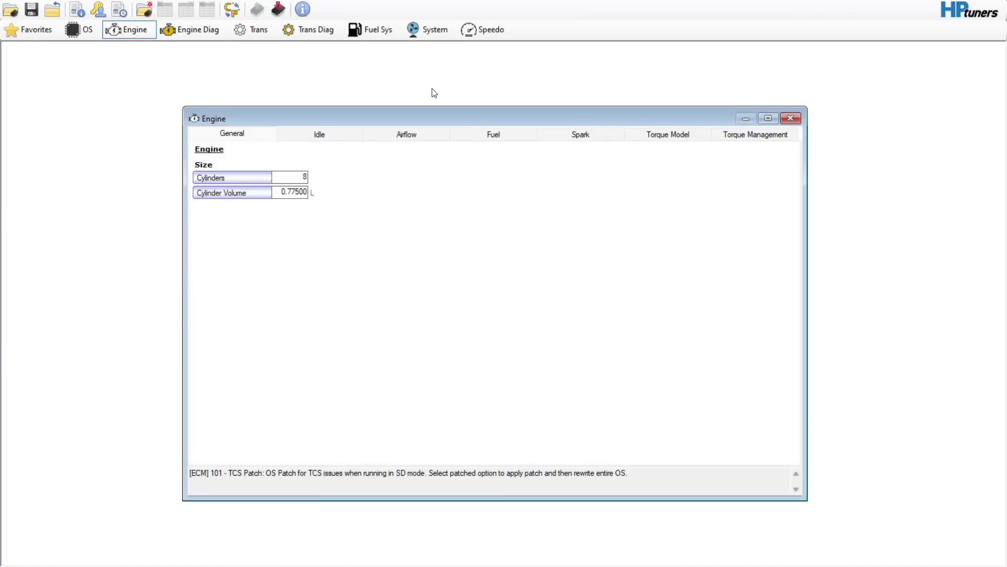
{"action": "left_click", "coordinate": [317, 138]}
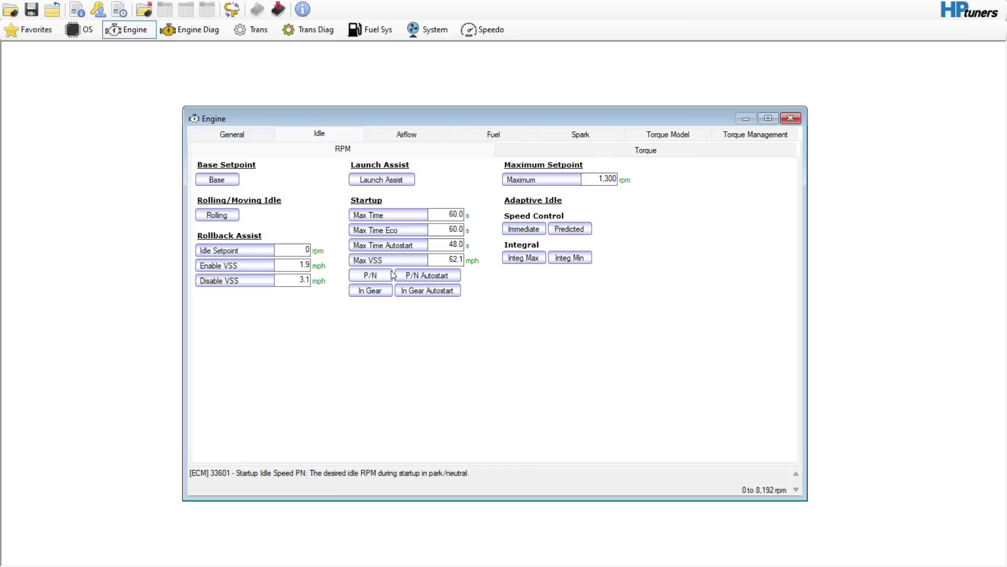
Step: Show the Idle Torque settings, including the 64 lb ft idle torque limit offset
{"action": "left_click", "coordinate": [554, 147]}
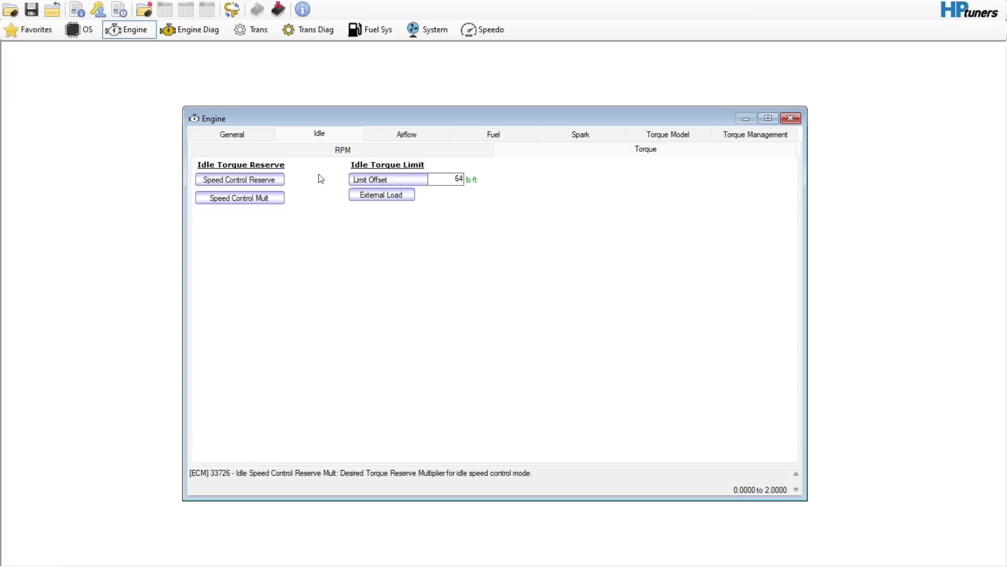
Step: Open the Airflow settings, keep SC-SCIAP-TIAP as the MAP sensor configuration, and show Dynamic airflow
{"action": "left_click", "coordinate": [386, 141]}
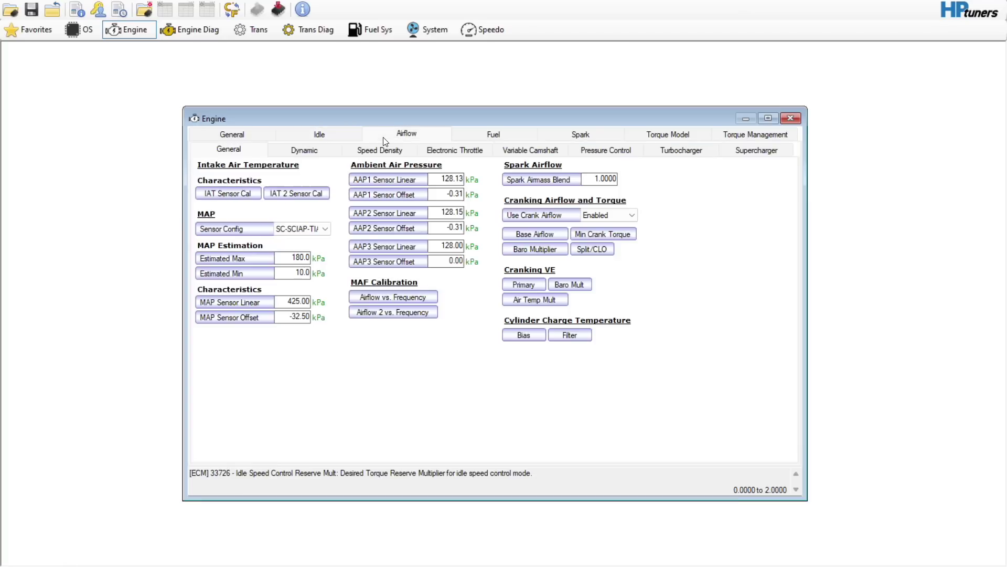
{"action": "left_click", "coordinate": [309, 227]}
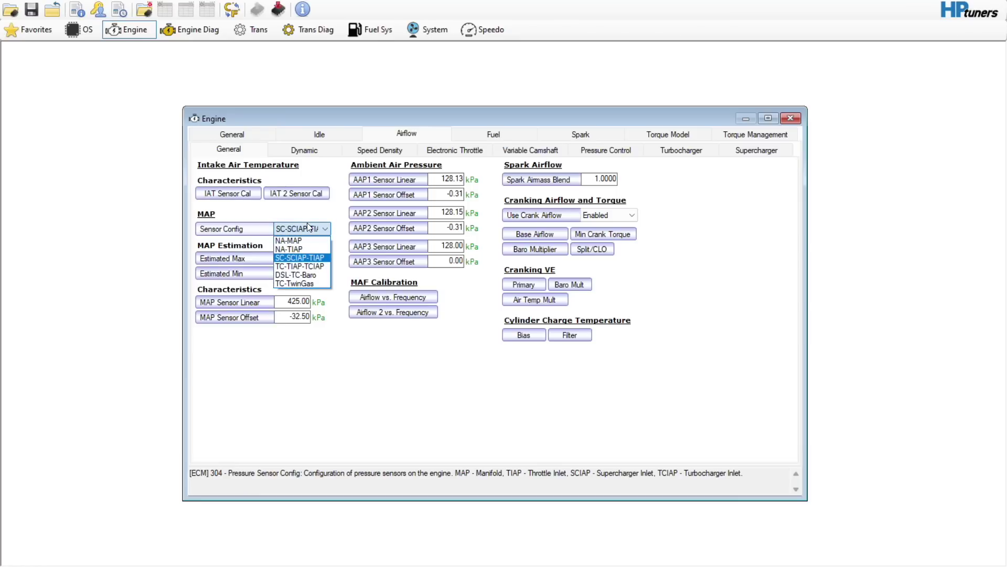
{"action": "left_click", "coordinate": [309, 227]}
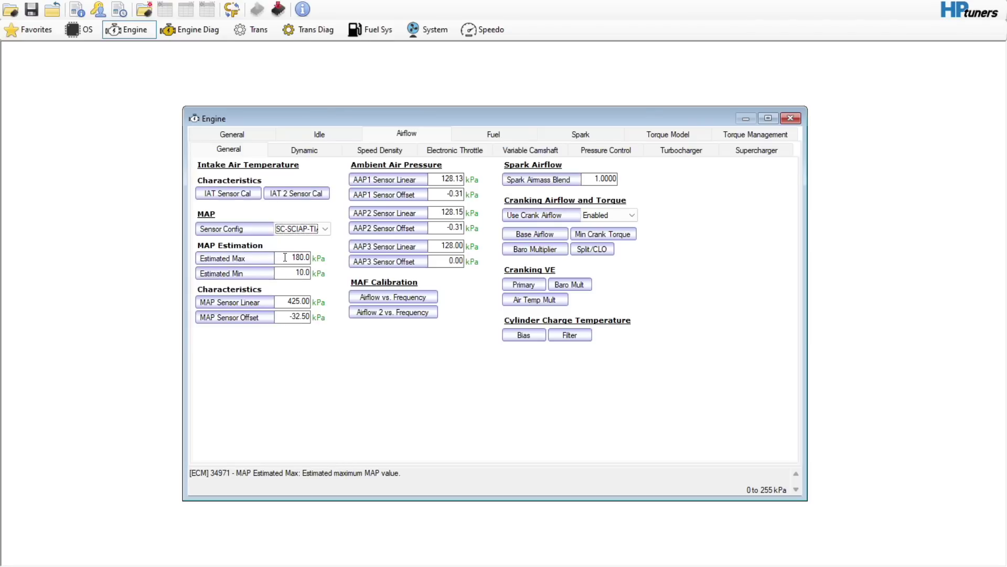
{"action": "left_click", "coordinate": [52, 9]}
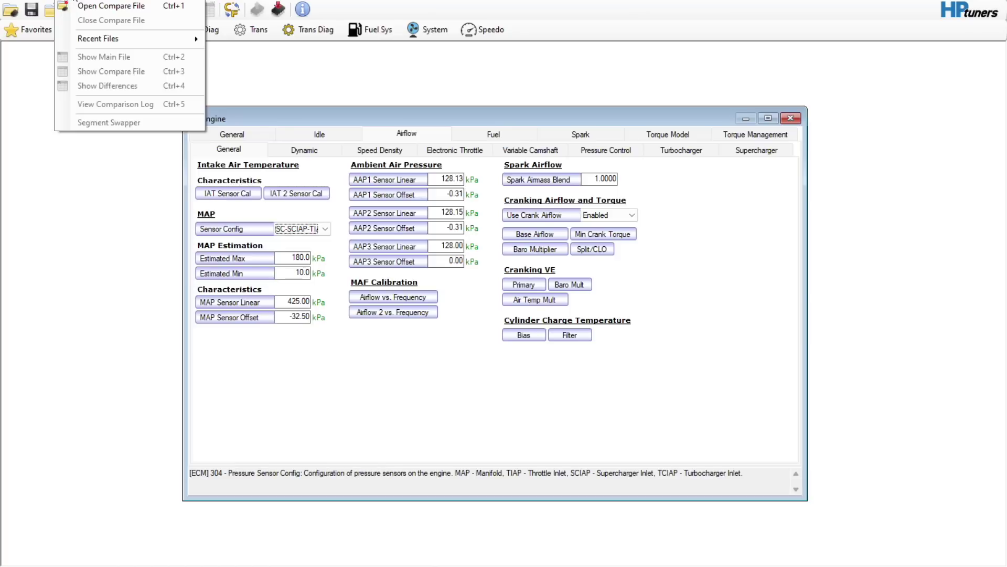
{"action": "left_click", "coordinate": [379, 362]}
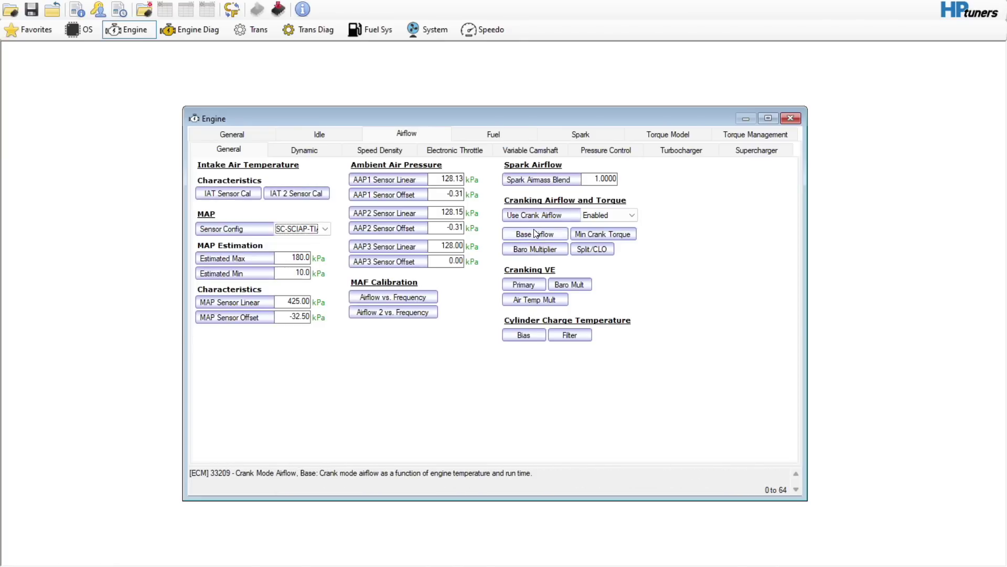
{"action": "left_click", "coordinate": [300, 150]}
Step: Set dynamic airflow High RPM Disable to 400 and High RPM Re-enable to 300
{"action": "left_click", "coordinate": [296, 194]}
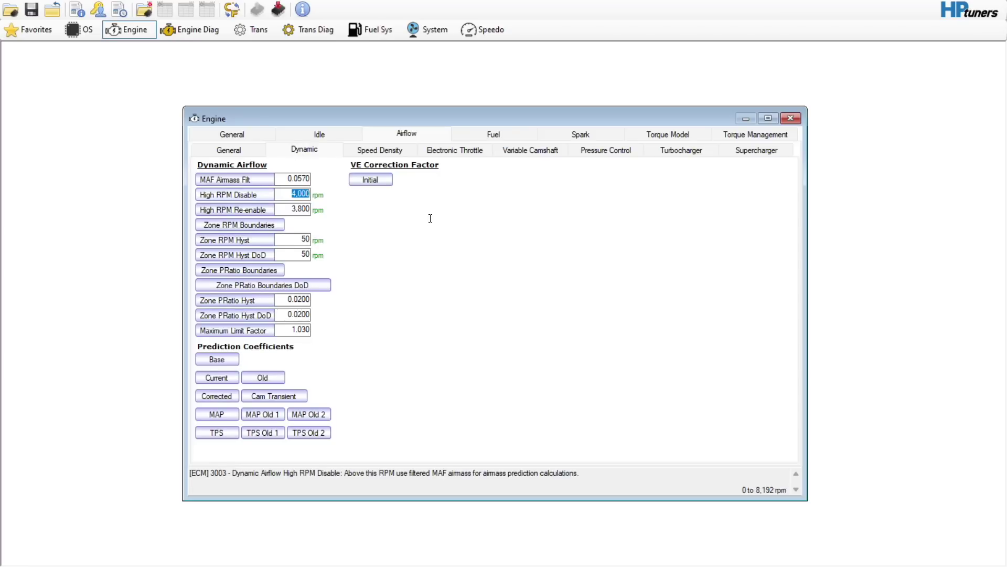
{"action": "type", "text": "400"}
{"action": "left_click", "coordinate": [297, 209]}
{"action": "type", "text": "300"}
{"action": "key", "text": "Return"}
Step: Inspect the Virtual Volumetric Efficiency table as a 3-D surface, then close it
{"action": "key", "text": "alt+t"}
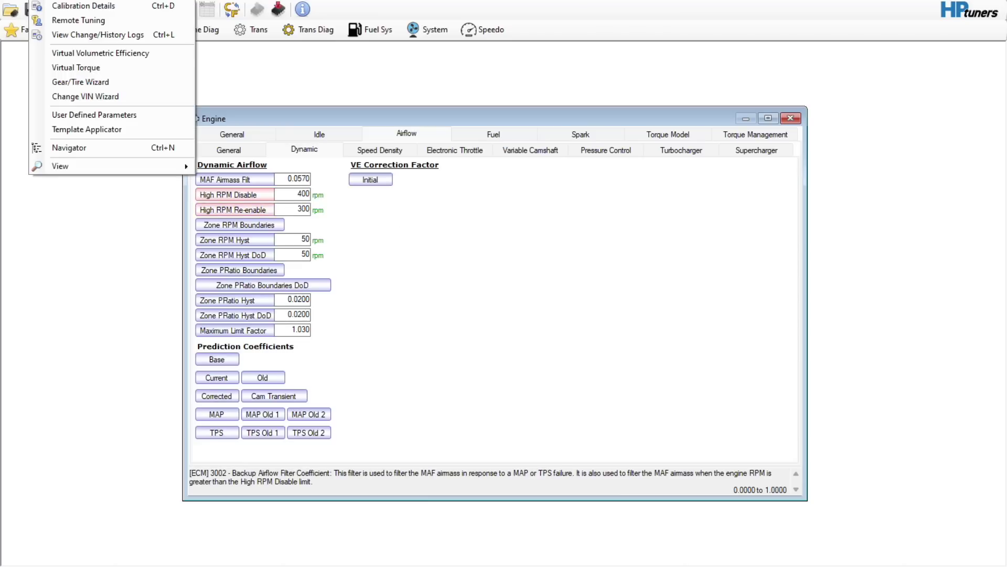
{"action": "left_click", "coordinate": [68, 55]}
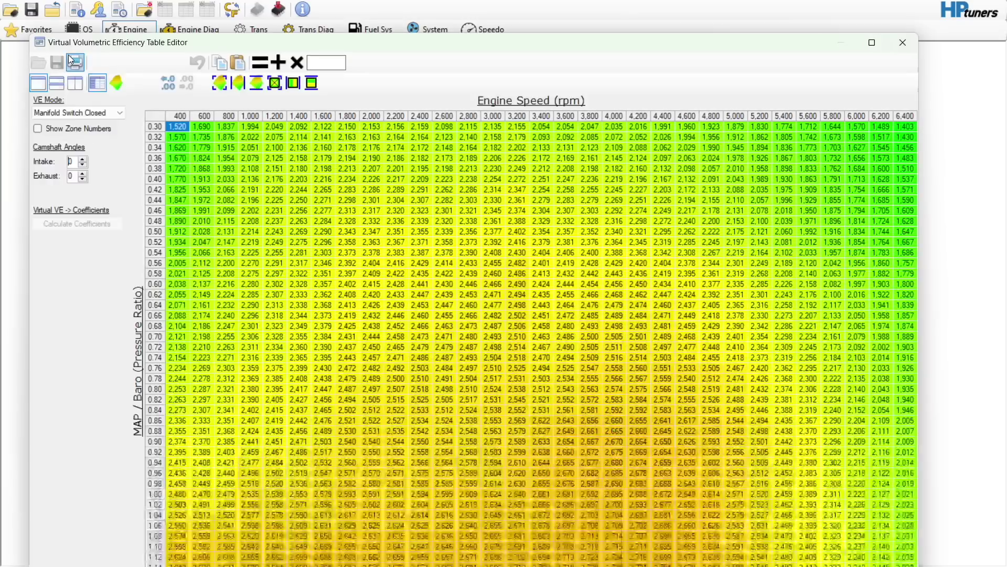
{"action": "left_click", "coordinate": [118, 82]}
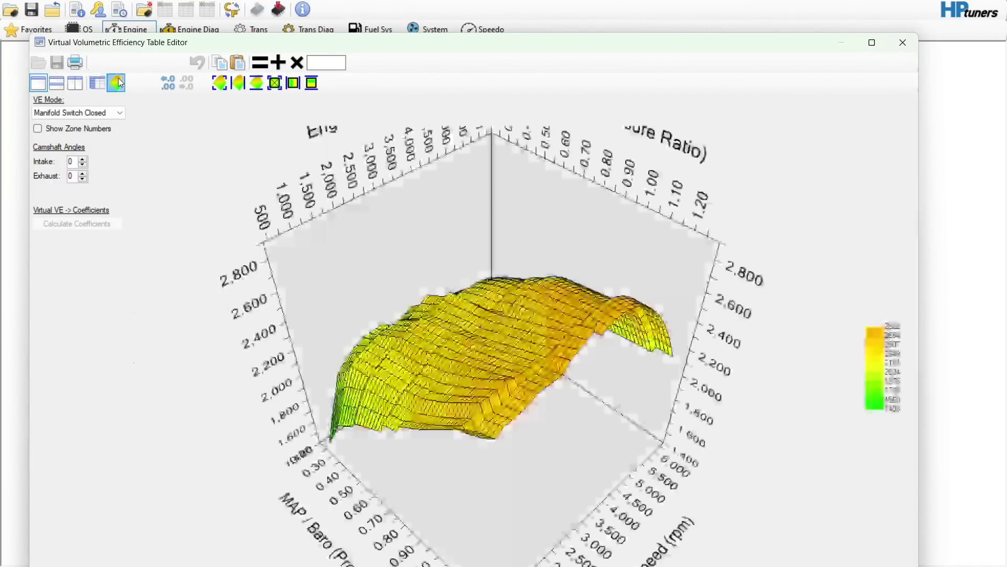
{"action": "left_click", "coordinate": [903, 42]}
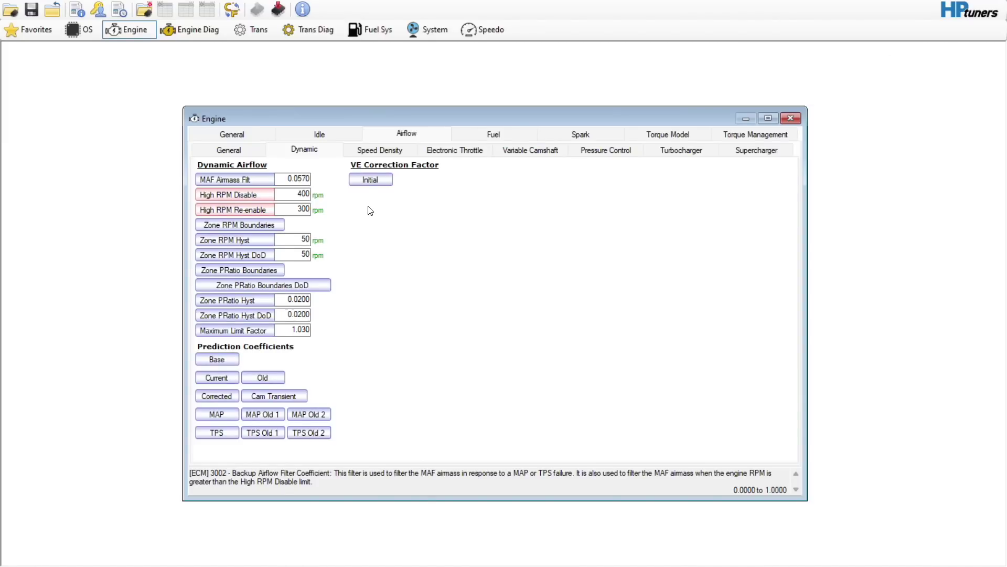
Step: Review the speed density settings and the electronic throttle Max % Area vs RPM table
{"action": "left_click", "coordinate": [367, 152]}
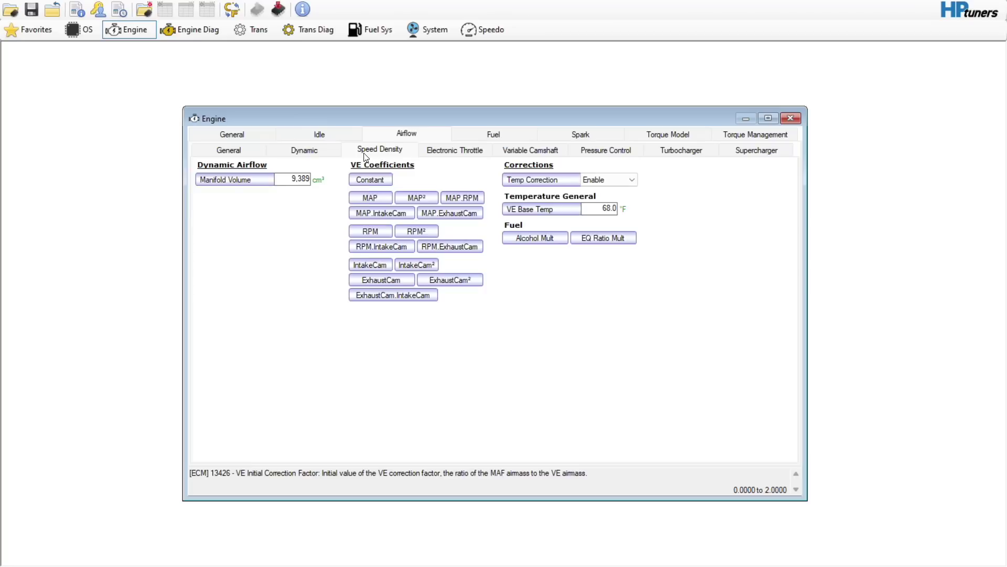
{"action": "left_click", "coordinate": [437, 152]}
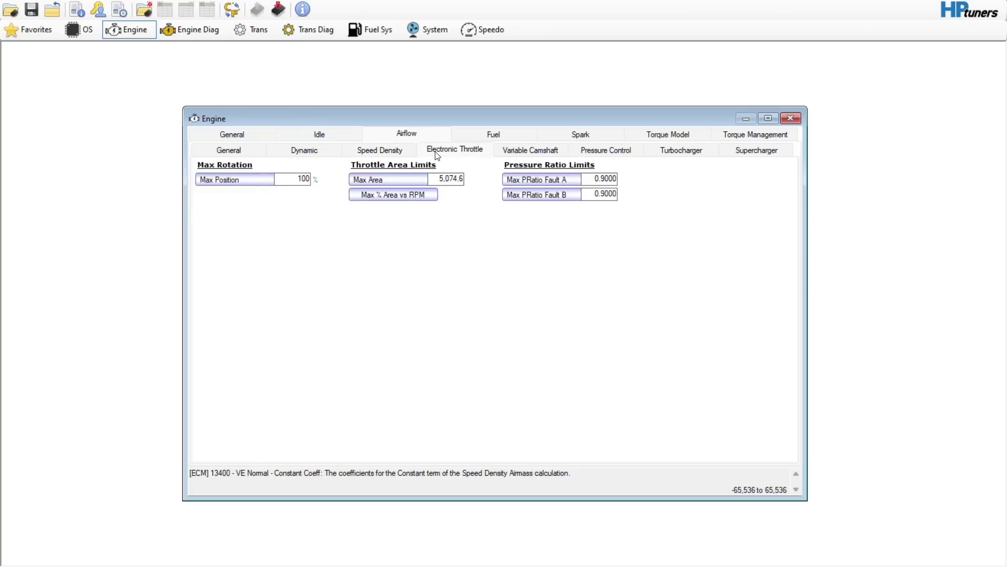
{"action": "left_click", "coordinate": [408, 196]}
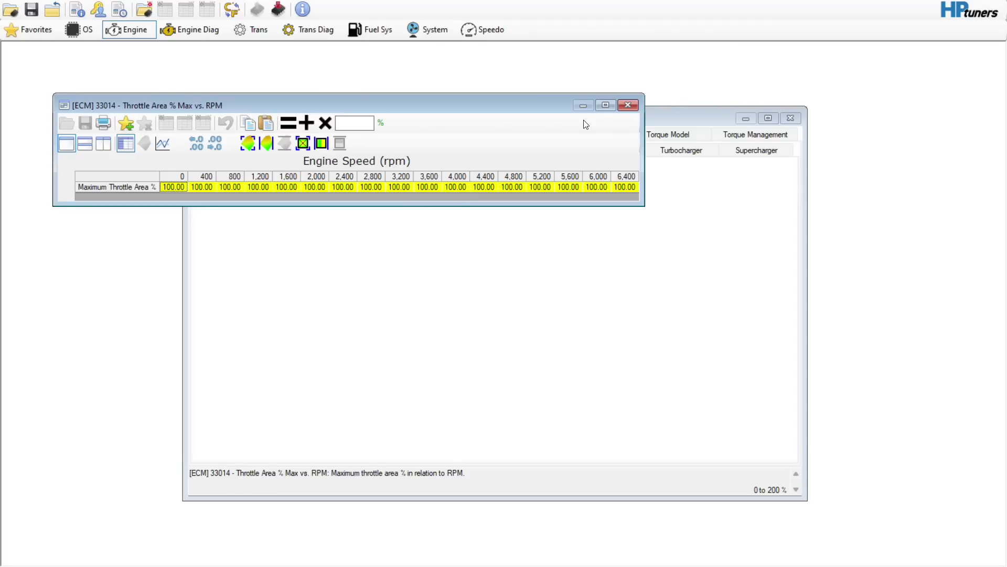
{"action": "left_click", "coordinate": [627, 107]}
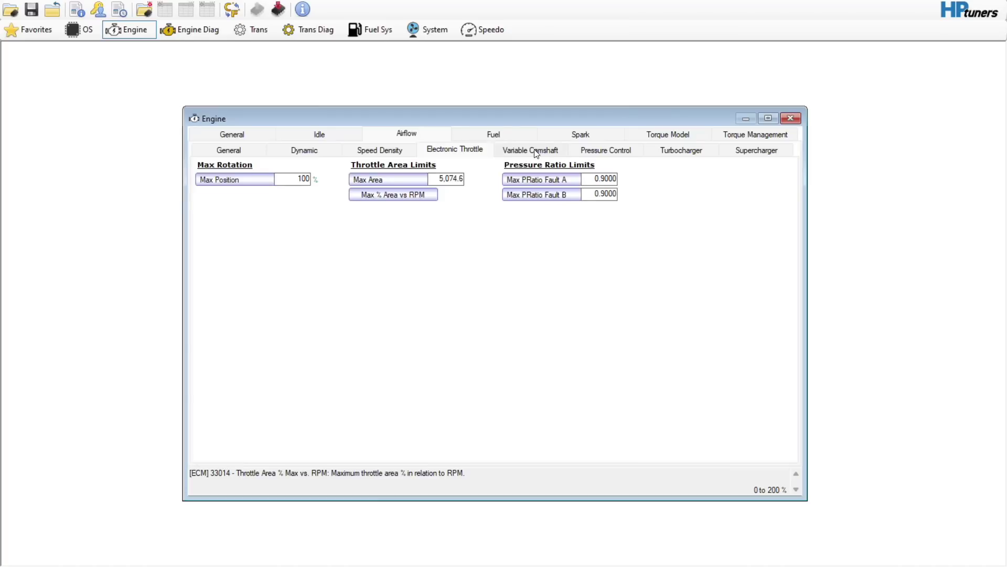
Step: Review the intake cam Low, Med and High Baro position tables and the WOT cam angle table
{"action": "left_click", "coordinate": [536, 152]}
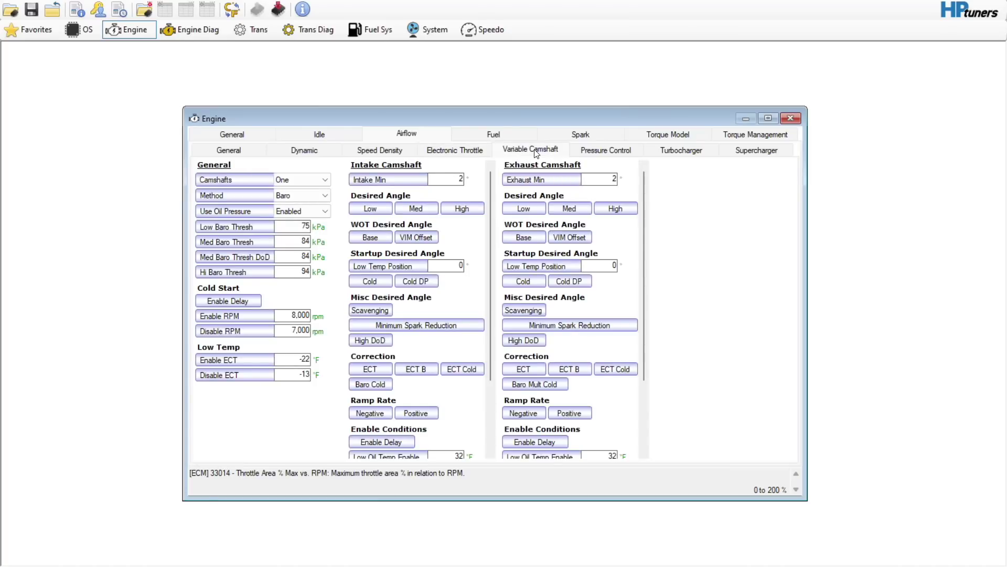
{"action": "left_click", "coordinate": [370, 208]}
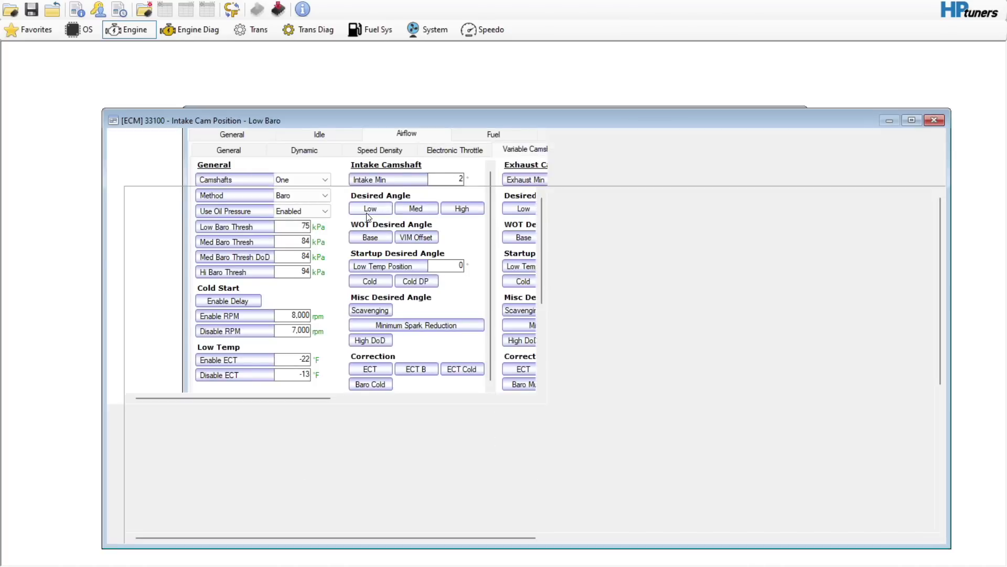
{"action": "left_click", "coordinate": [934, 120]}
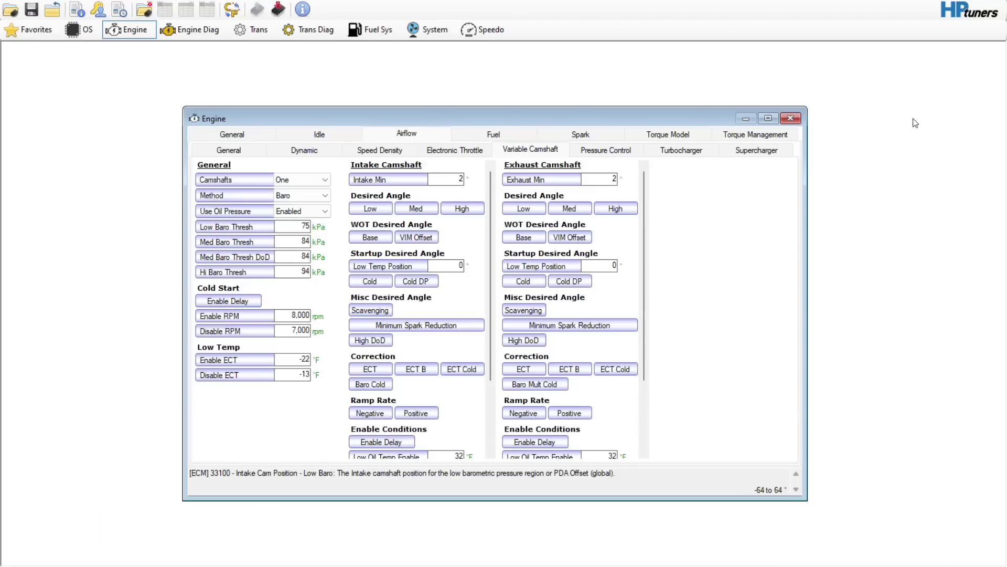
{"action": "left_click", "coordinate": [419, 210]}
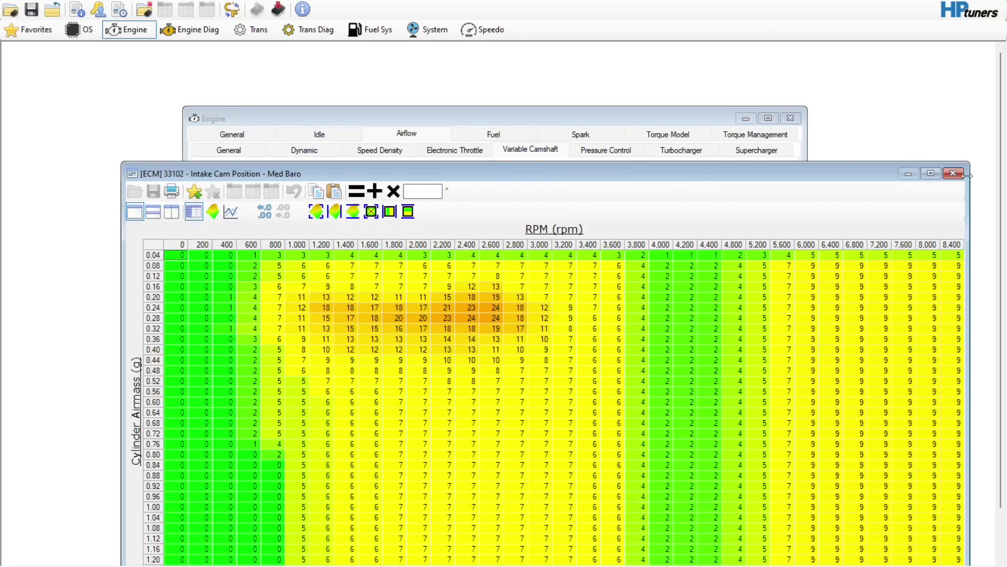
{"action": "left_click", "coordinate": [953, 173]}
{"action": "left_click", "coordinate": [462, 210]}
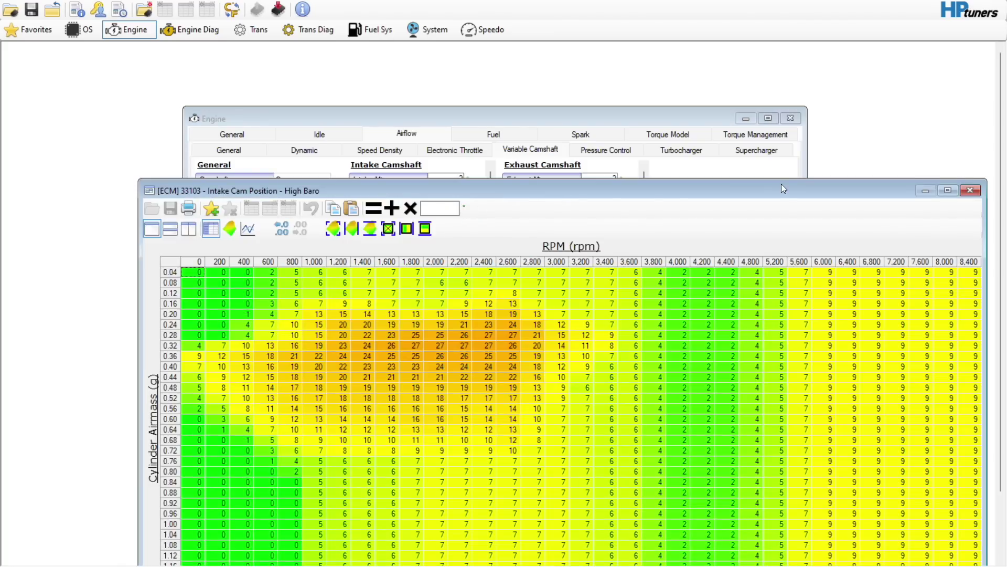
{"action": "left_click_drag", "start_coordinate": [879, 188], "coordinate": [780, 71]}
{"action": "left_click", "coordinate": [869, 71]}
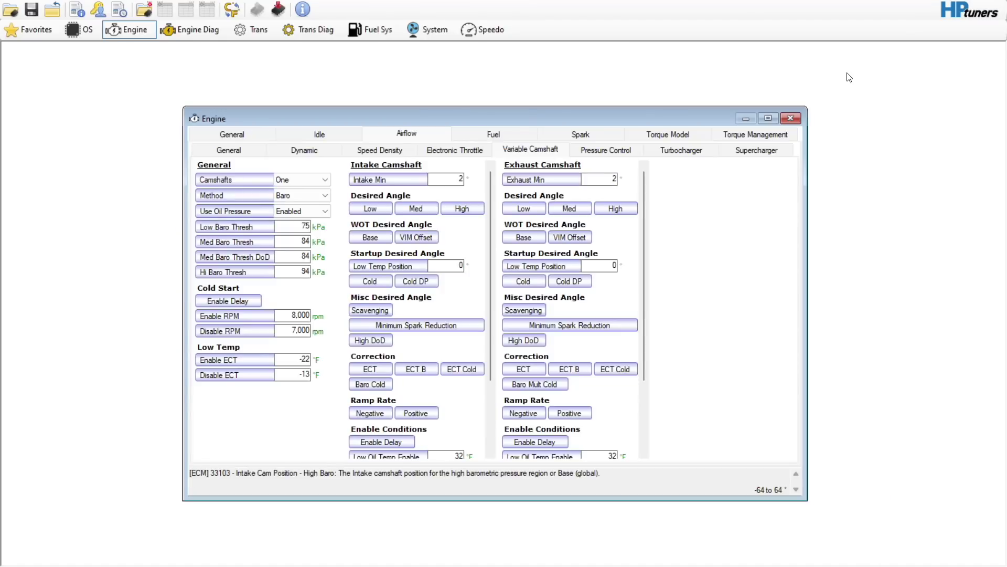
{"action": "left_click", "coordinate": [370, 238]}
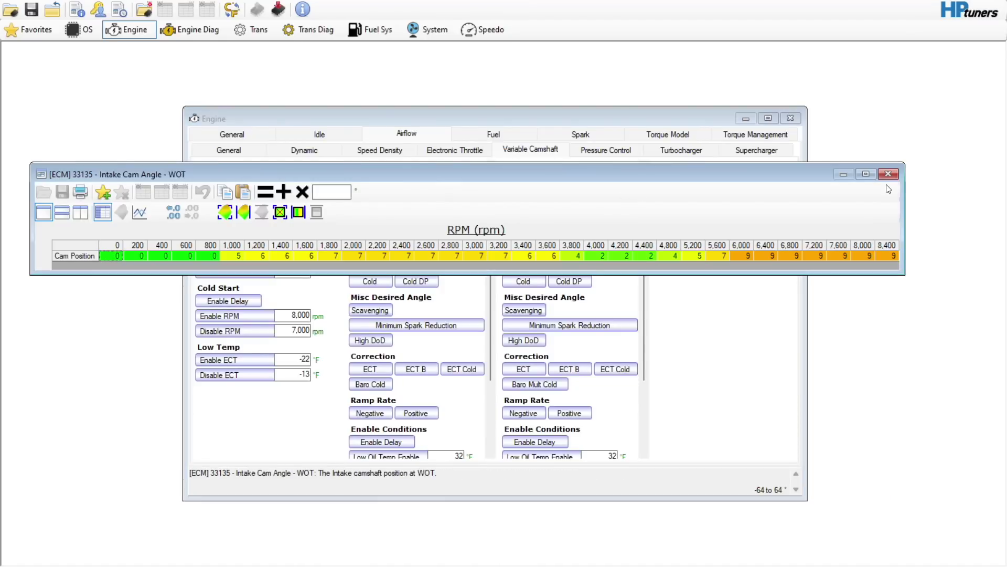
{"action": "key", "text": "Escape"}
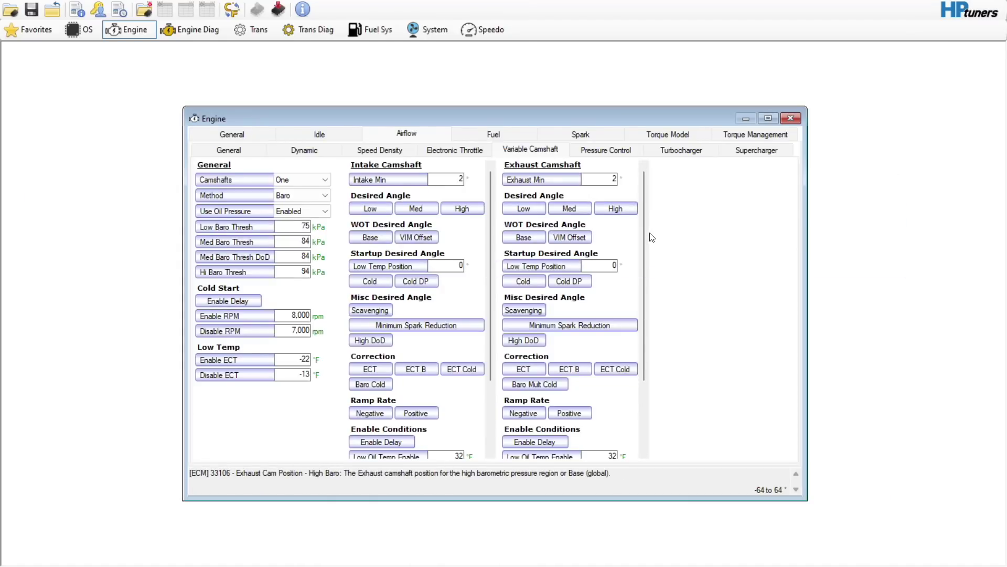
{"action": "left_click_drag", "start_coordinate": [643, 238], "coordinate": [643, 202]}
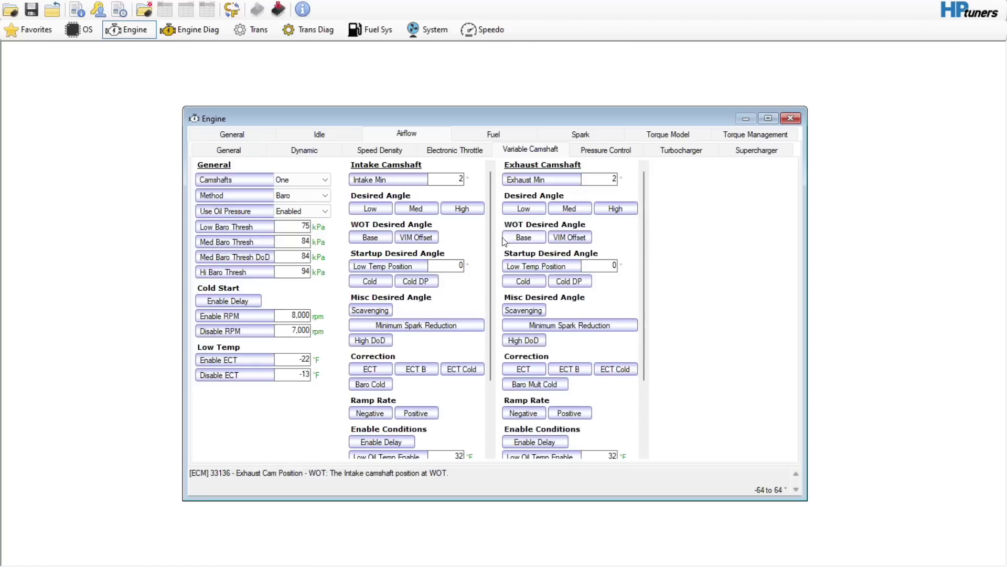
{"action": "mouse_move", "coordinate": [492, 300]}
{"action": "left_mouse_down"}
{"action": "mouse_move", "coordinate": [497, 367]}
{"action": "mouse_move", "coordinate": [495, 299]}
{"action": "left_mouse_up"}
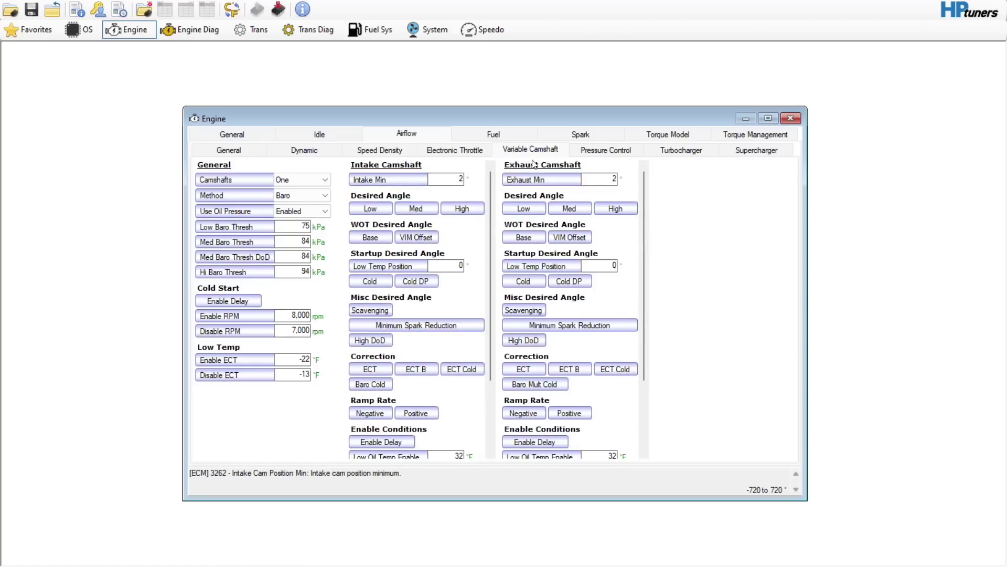
Step: Check the pressure control, turbocharger and supercharger settings, then move to the Fuel settings
{"action": "left_click", "coordinate": [590, 155]}
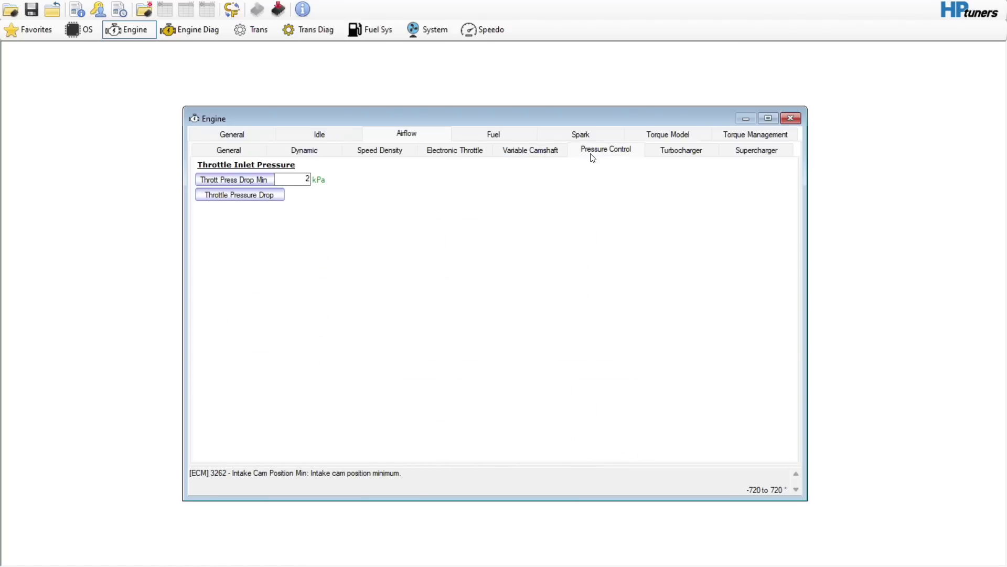
{"action": "left_click", "coordinate": [677, 151]}
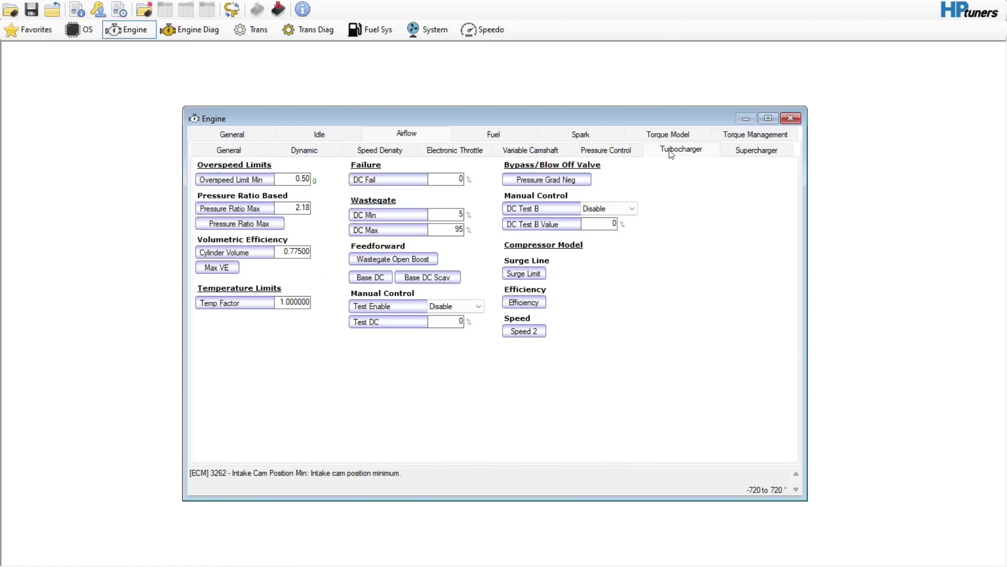
{"action": "left_click", "coordinate": [766, 154]}
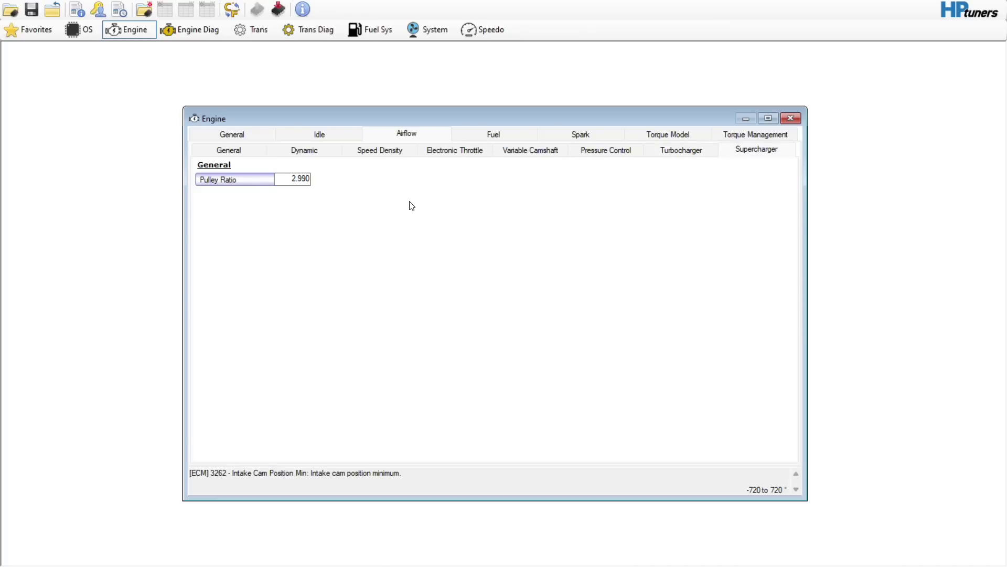
{"action": "left_click", "coordinate": [496, 137]}
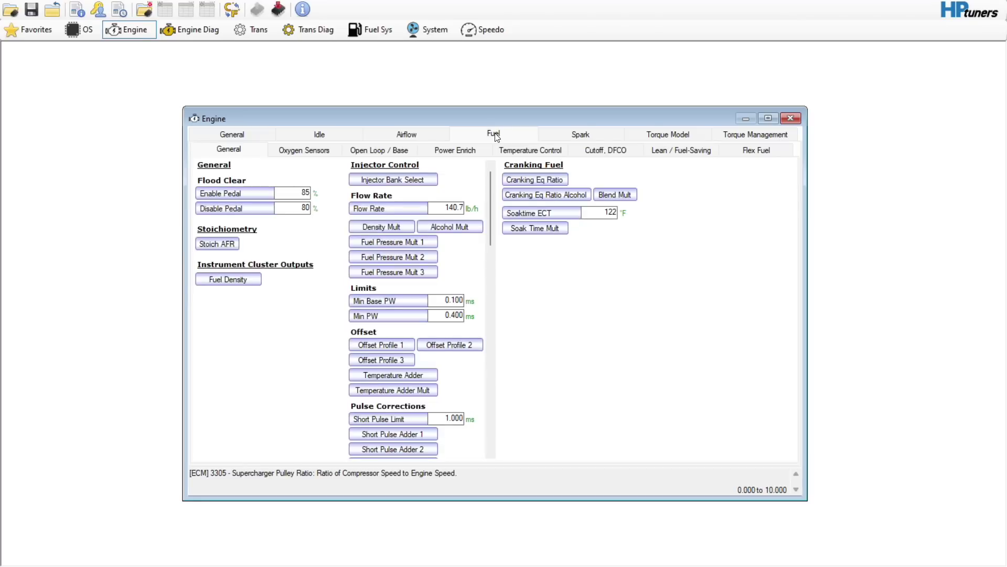
Step: Check the Stoich AFR table value of 14.10840
{"action": "left_click", "coordinate": [222, 239]}
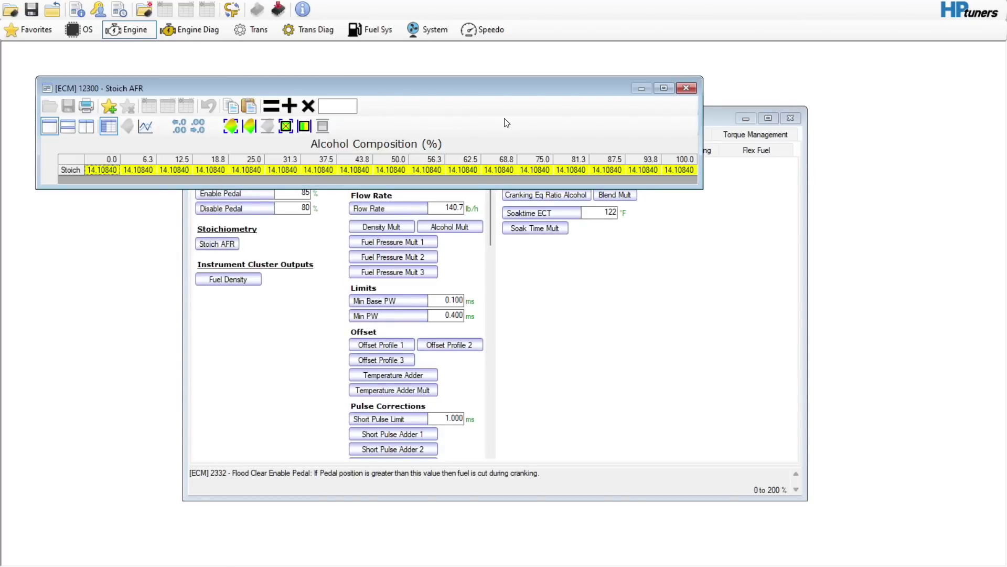
{"action": "left_click", "coordinate": [686, 88]}
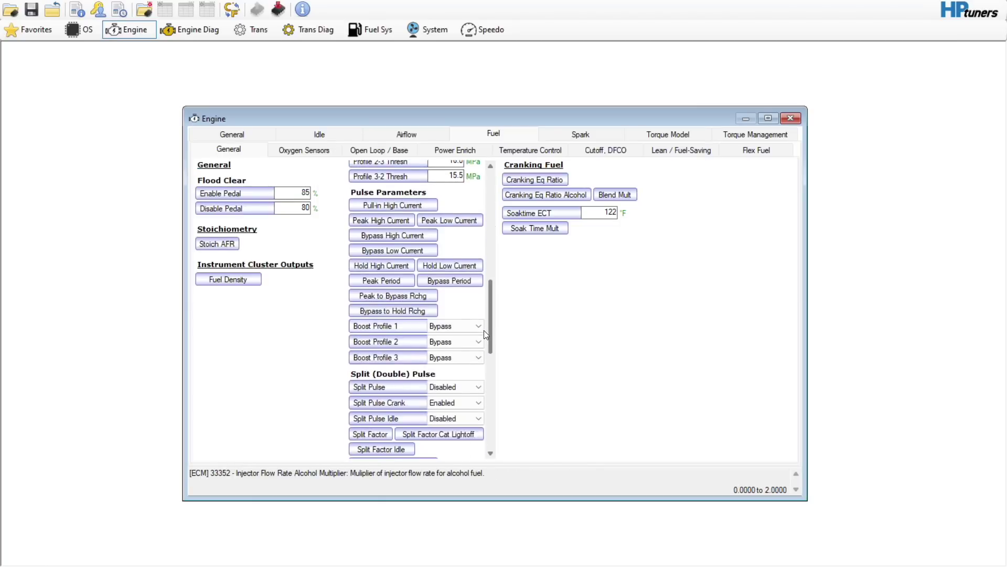
{"action": "scroll", "coordinate": [484, 330], "scroll_direction": "down", "scroll_amount": 6}
{"action": "scroll", "coordinate": [483, 390], "scroll_direction": "up", "scroll_amount": 2}
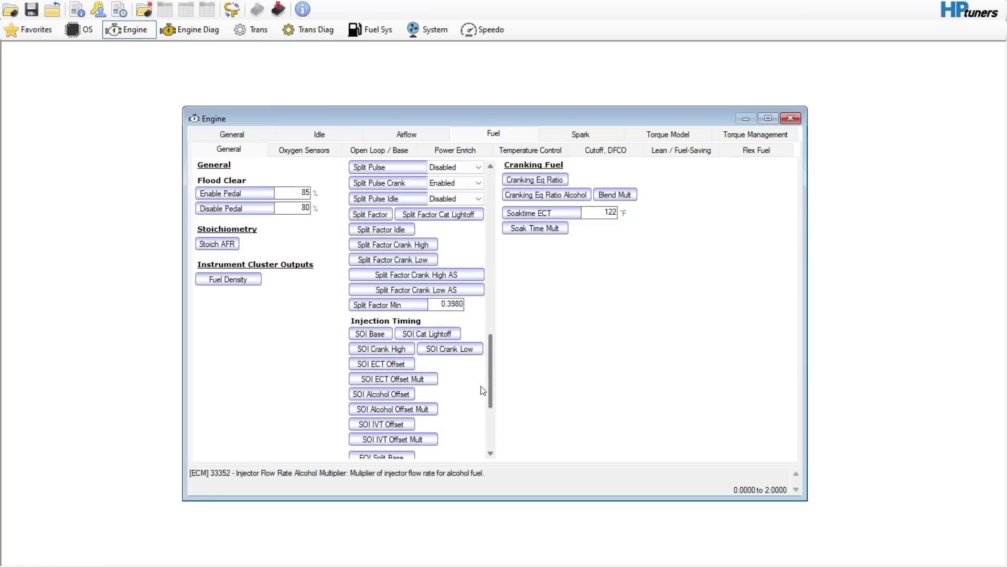
{"action": "scroll", "coordinate": [483, 390], "scroll_direction": "down", "scroll_amount": 2}
Step: Inspect the Injector SOI Base timing table, selecting cells from 0.80 g/4,200 rpm to bottom-right
{"action": "left_click", "coordinate": [373, 279]}
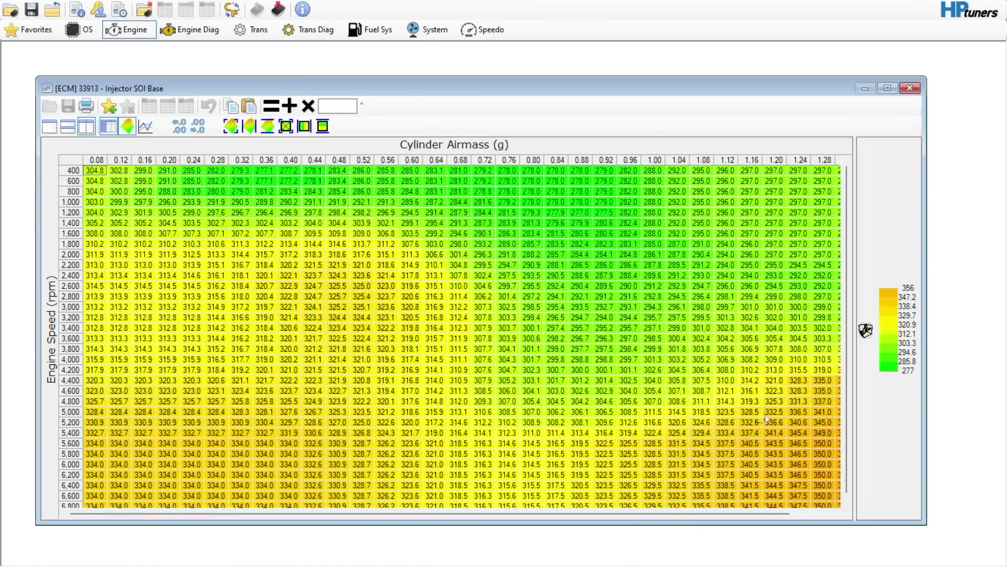
{"action": "scroll", "coordinate": [844, 411], "scroll_direction": "down", "scroll_amount": 1}
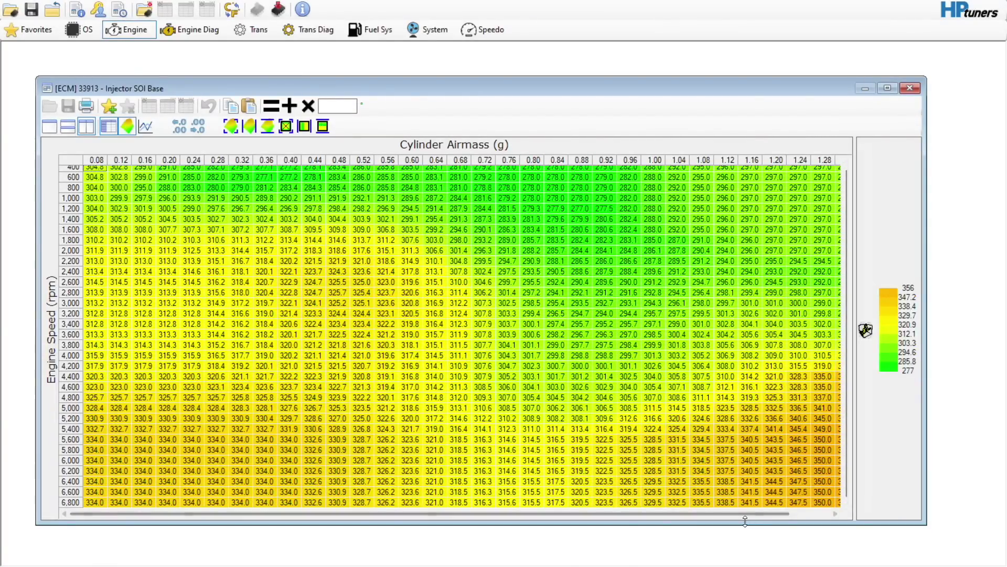
{"action": "left_click_drag", "start_coordinate": [745, 514], "coordinate": [819, 522]}
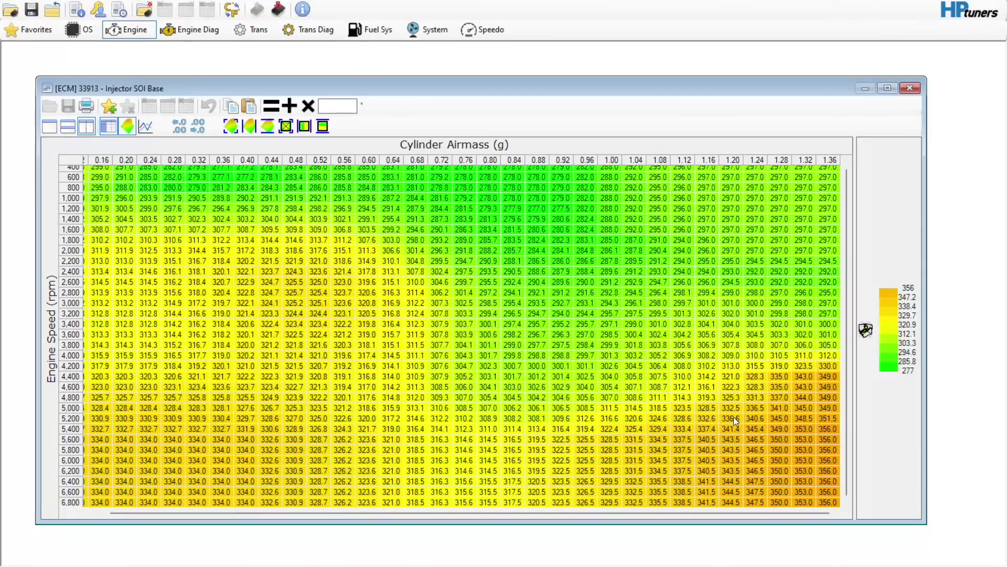
{"action": "left_click_drag", "start_coordinate": [621, 377], "coordinate": [830, 503]}
{"action": "left_click", "coordinate": [704, 479]}
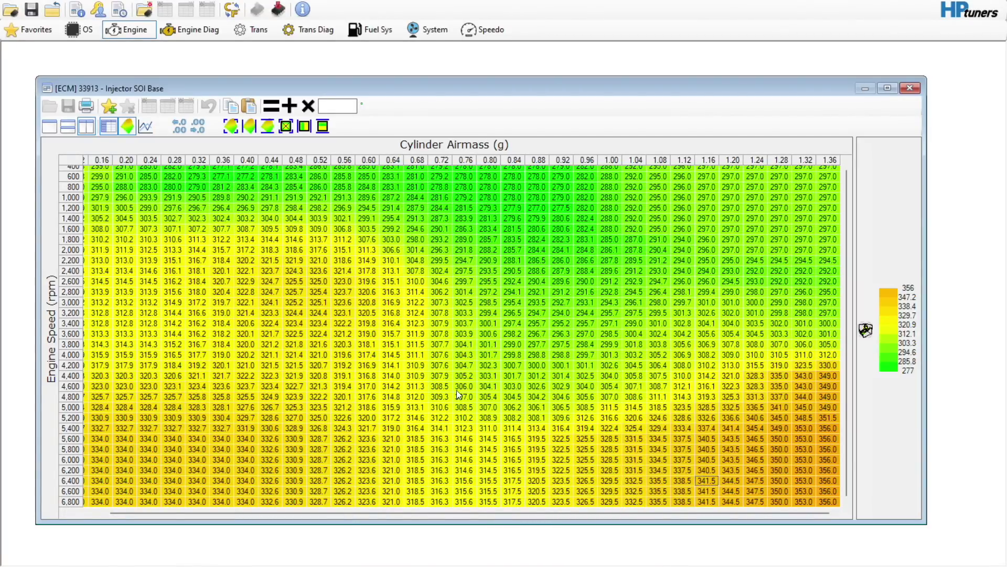
{"action": "left_click_drag", "start_coordinate": [488, 365], "coordinate": [829, 502]}
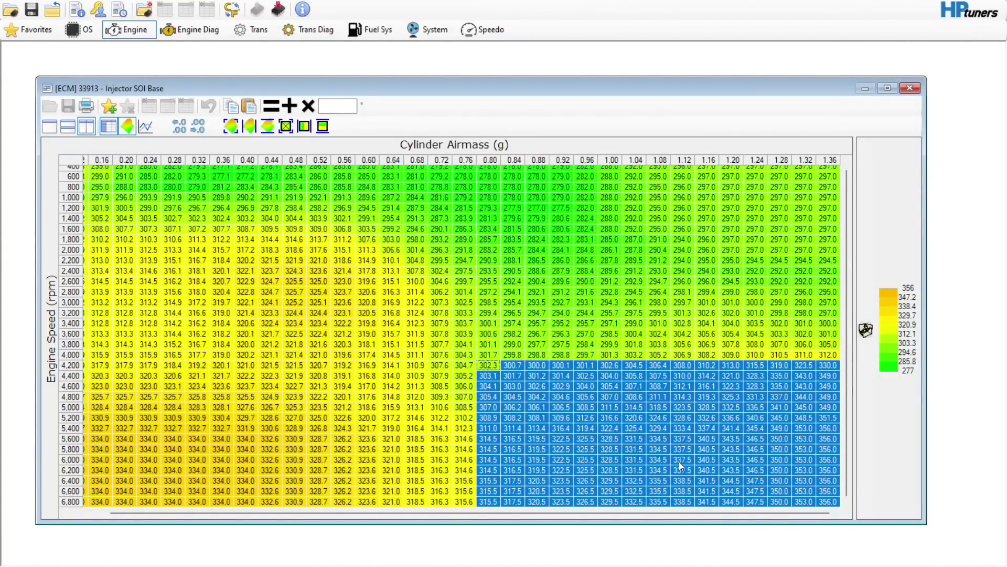
{"action": "left_click", "coordinate": [909, 89]}
Step: In Oxygen Sensors, set long-term fuel trim Min ECT to 284 and Max ECT to 1
{"action": "left_click", "coordinate": [309, 152]}
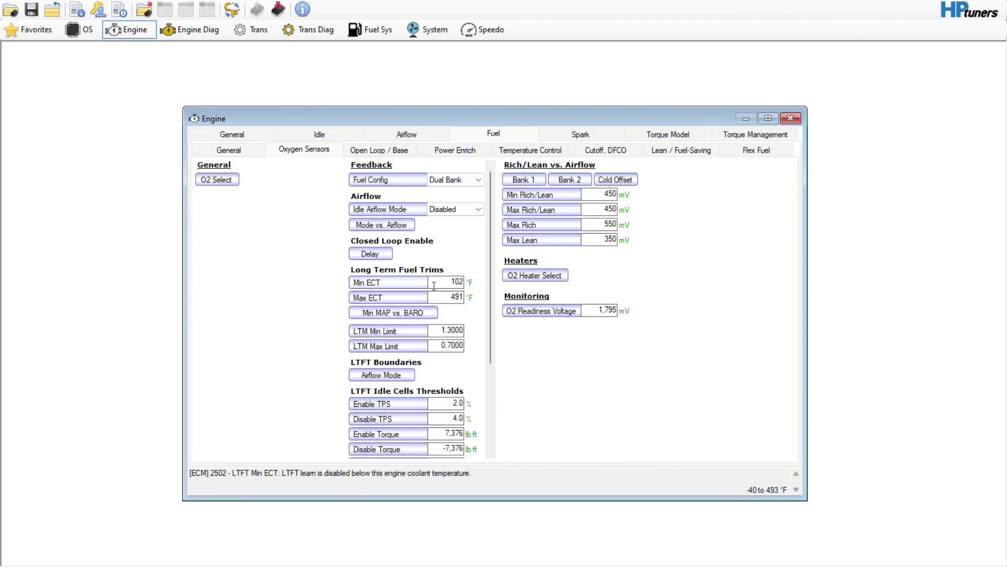
{"action": "left_click_drag", "start_coordinate": [450, 282], "coordinate": [464, 282]}
{"action": "type", "text": "284"}
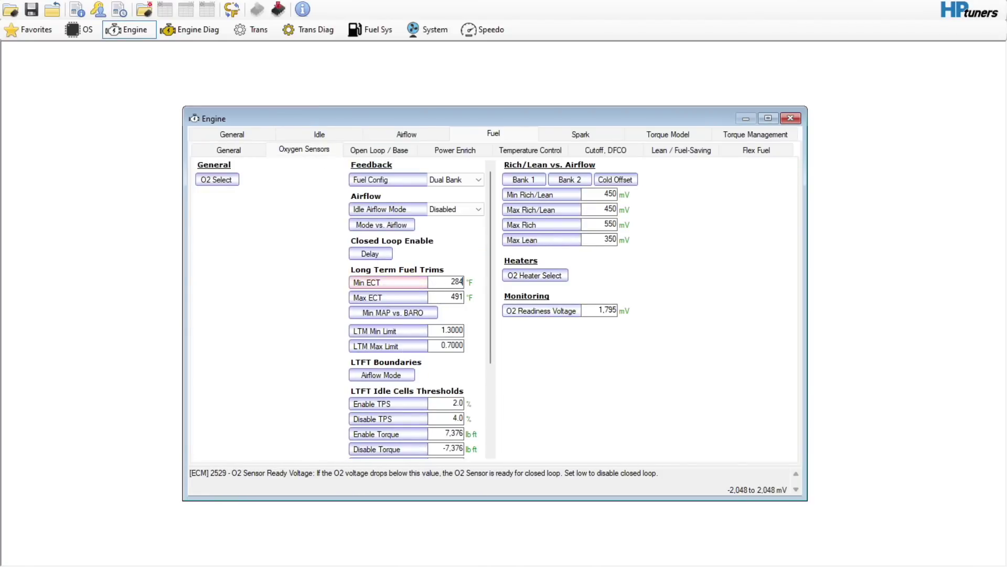
{"action": "left_click_drag", "start_coordinate": [449, 297], "coordinate": [464, 297]}
{"action": "type", "text": "1"}
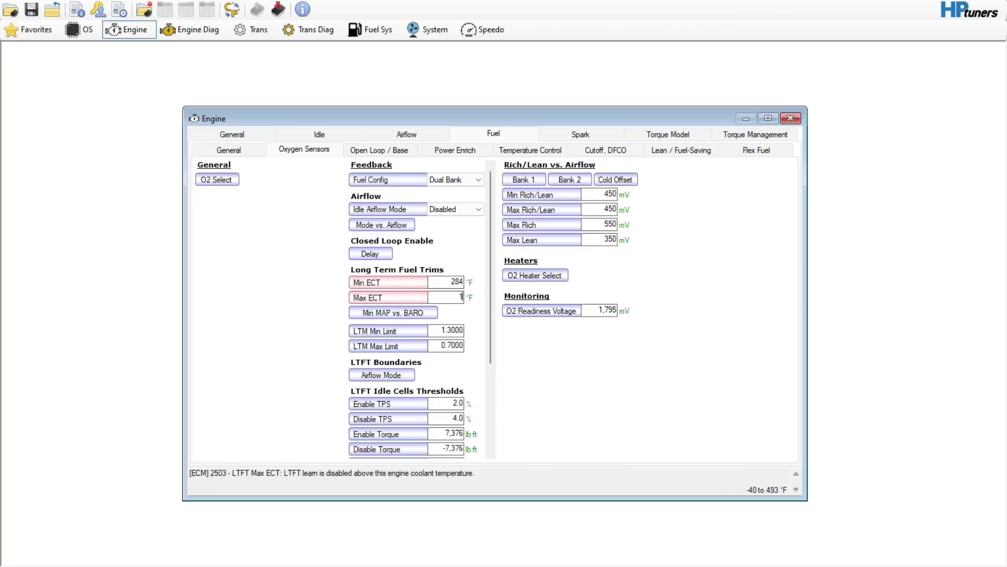
Step: Set every cell of the Min MAP vs. BARO table to 255 kPa
{"action": "left_click", "coordinate": [417, 312]}
{"action": "left_click", "coordinate": [45, 124]}
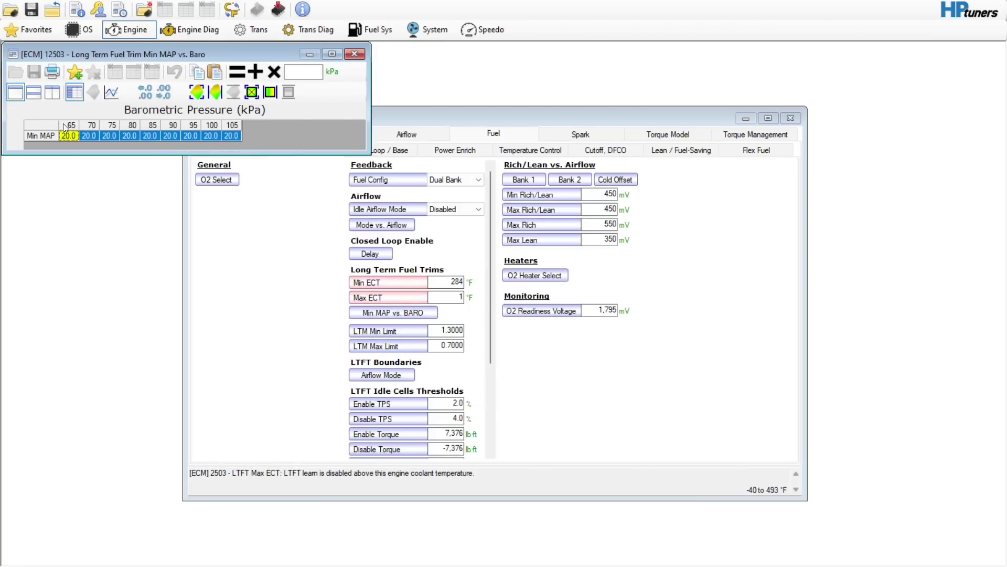
{"action": "type", "text": "200"}
{"action": "left_click", "coordinate": [238, 71]}
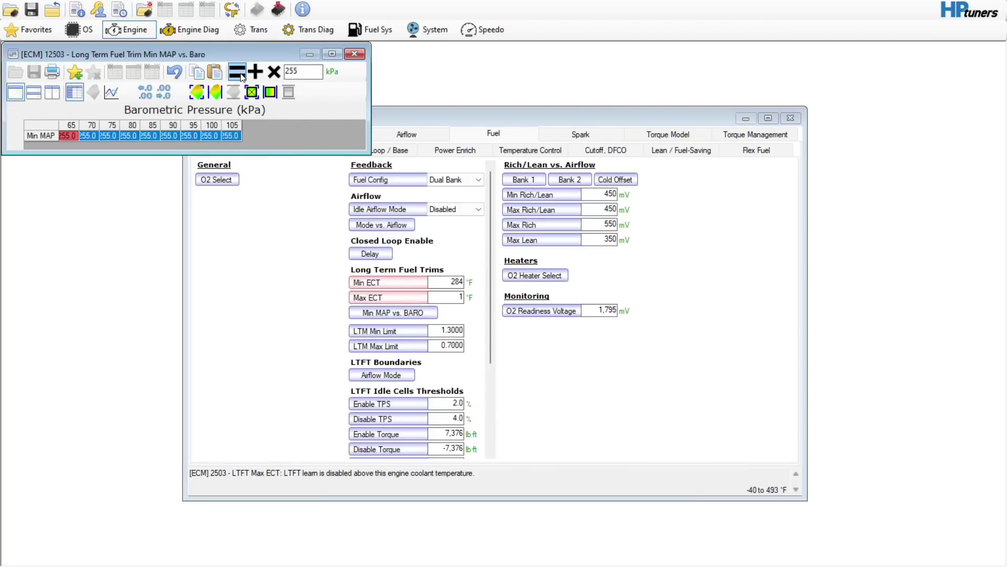
{"action": "left_click", "coordinate": [355, 54]}
Step: Set both LTM Min Limit and LTM Max Limit to 1
{"action": "double_click", "coordinate": [449, 330]}
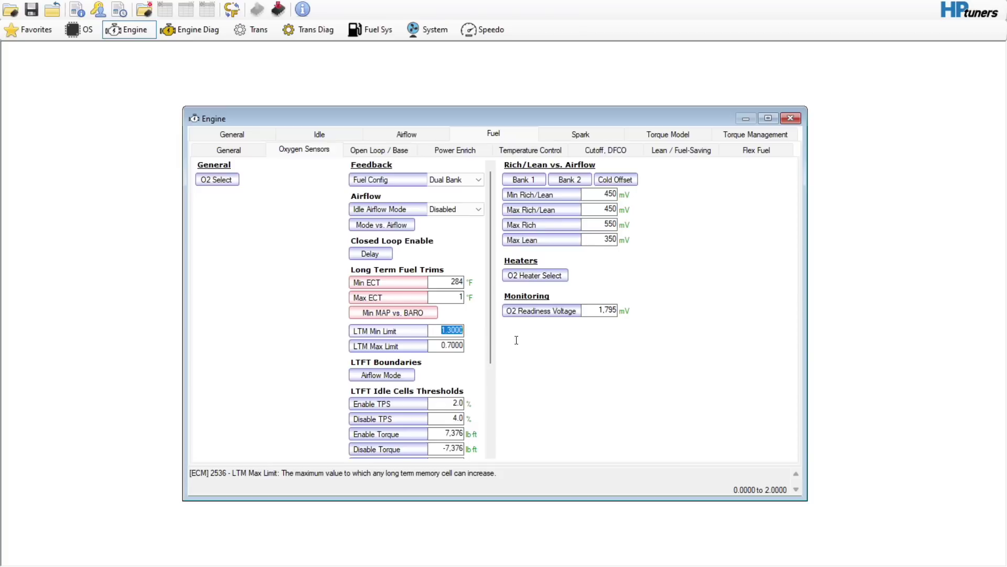
{"action": "type", "text": "1"}
{"action": "key", "text": "Tab"}
{"action": "type", "text": "1"}
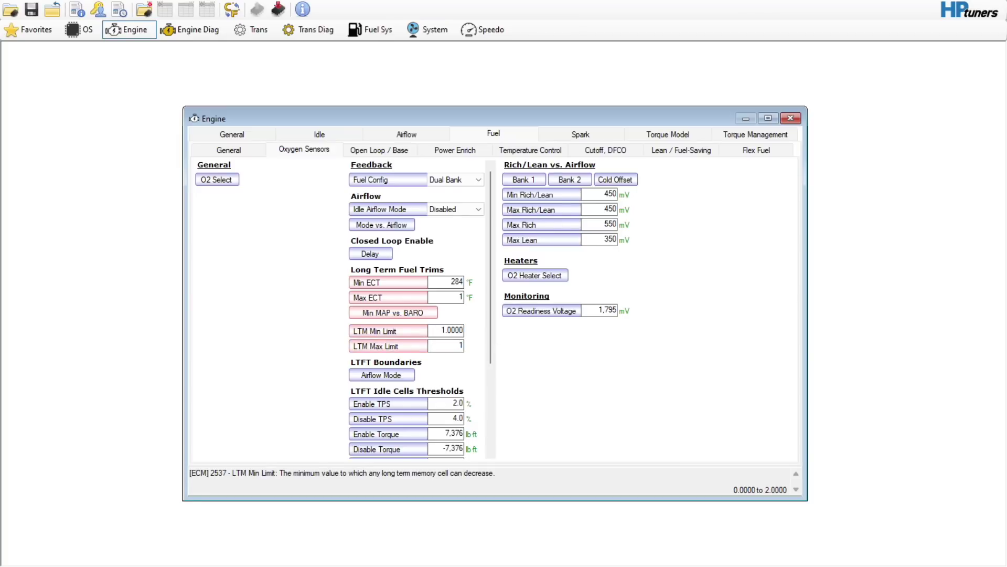
{"action": "scroll", "coordinate": [491, 341], "scroll_direction": "down", "scroll_amount": 3}
{"action": "scroll", "coordinate": [490, 341], "scroll_direction": "up", "scroll_amount": 3}
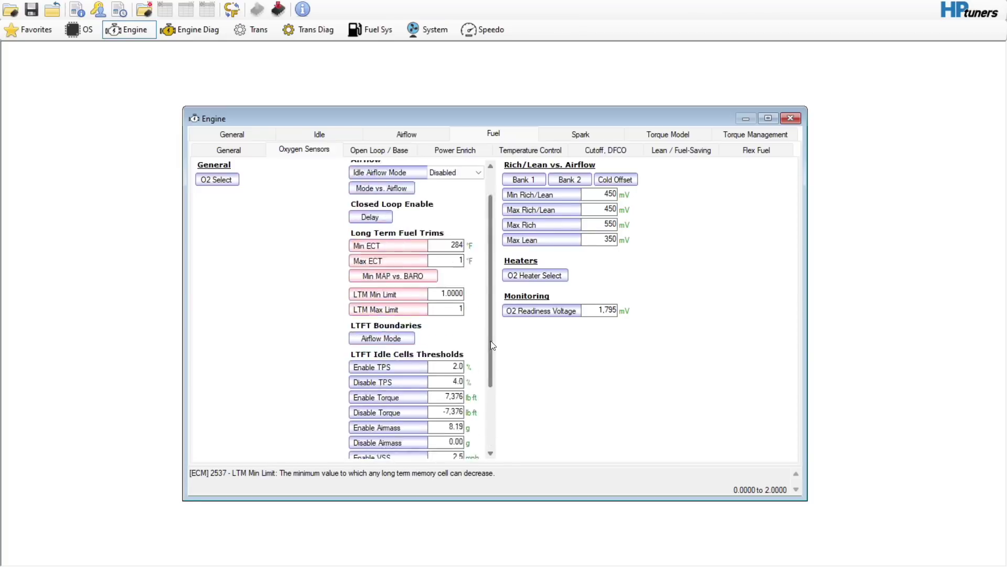
Step: Review the Open Loop EQ Ratio Gas table, then open the Power Enrich Enable Torque % table
{"action": "left_click", "coordinate": [367, 151]}
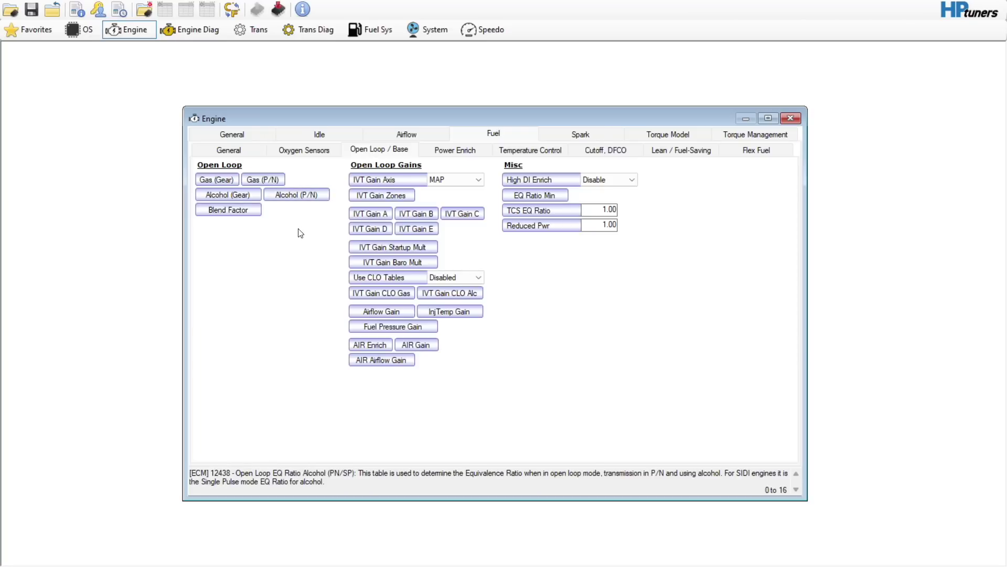
{"action": "left_click", "coordinate": [224, 181]}
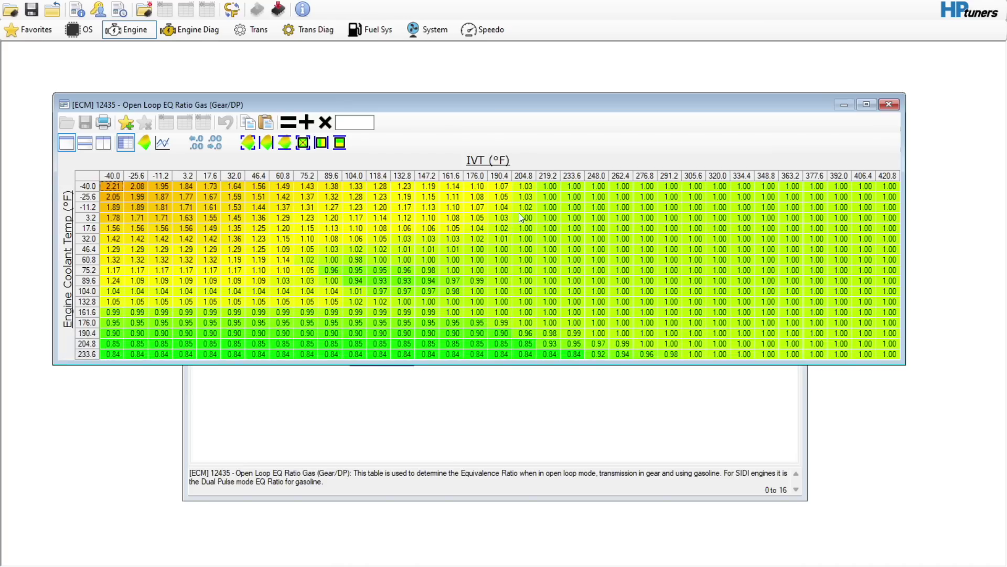
{"action": "left_click", "coordinate": [889, 104]}
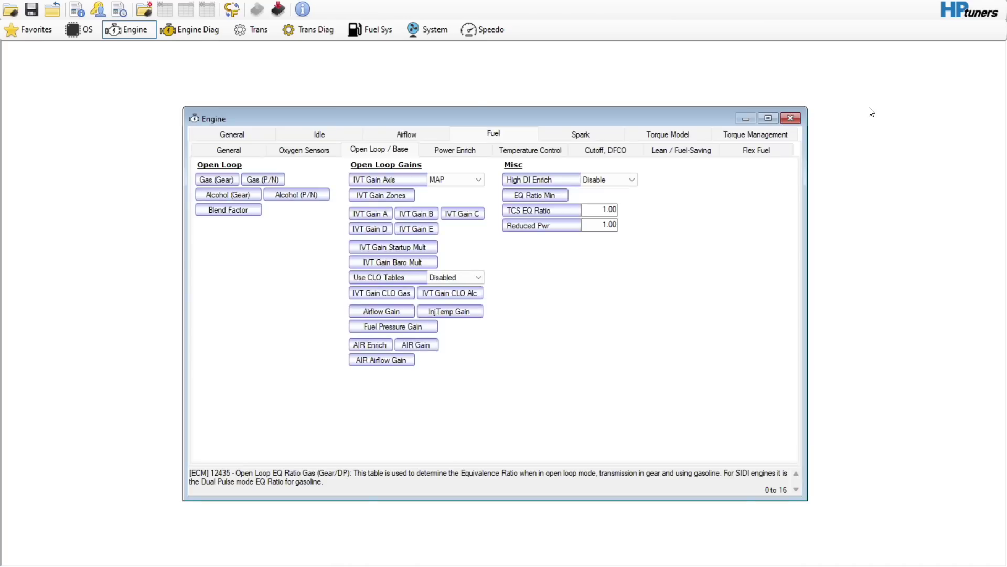
{"action": "left_click", "coordinate": [443, 155]}
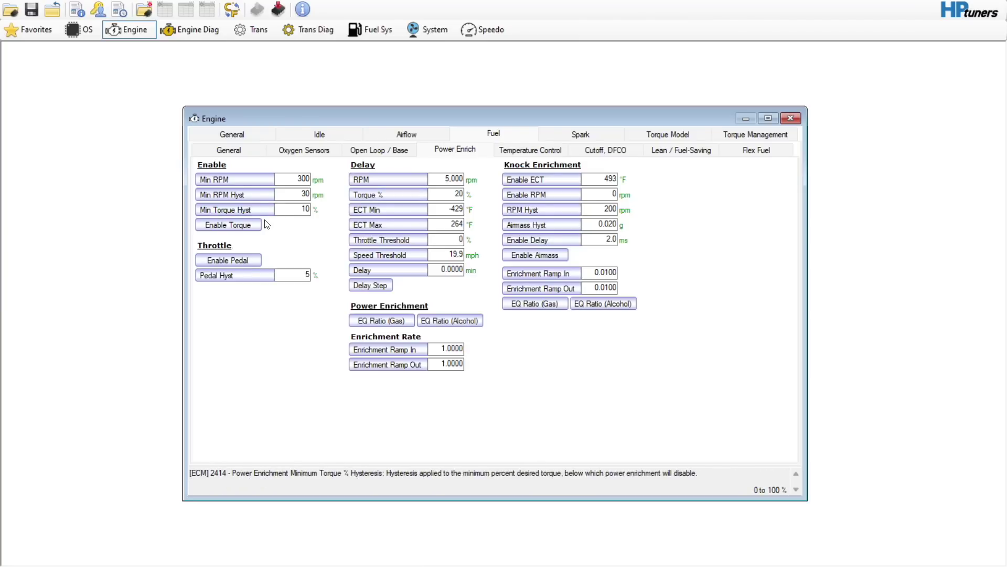
{"action": "left_click", "coordinate": [254, 226]}
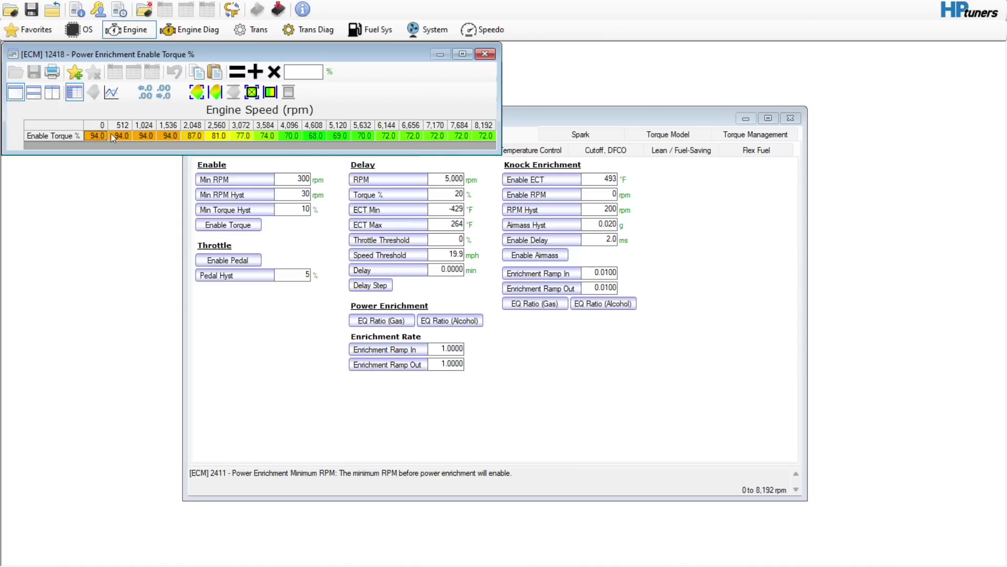
Step: Set Enable Torque cells to 60 at low rpm and 25 from 4,608 rpm, interpolating between
{"action": "left_click_drag", "start_coordinate": [121, 136], "coordinate": [167, 135]}
{"action": "type", "text": "60"}
{"action": "key", "text": "Return"}
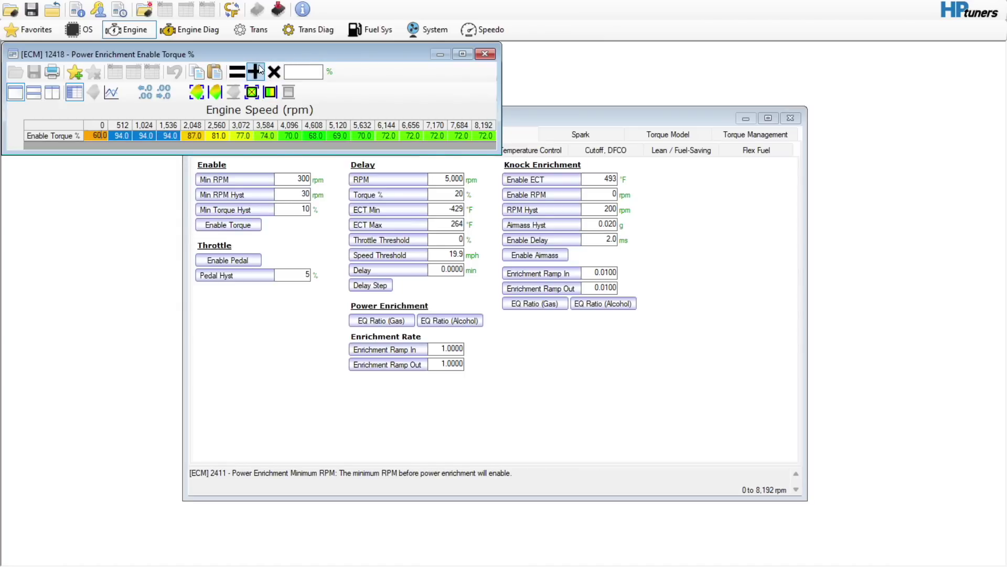
{"action": "key", "text": "ctrl+v"}
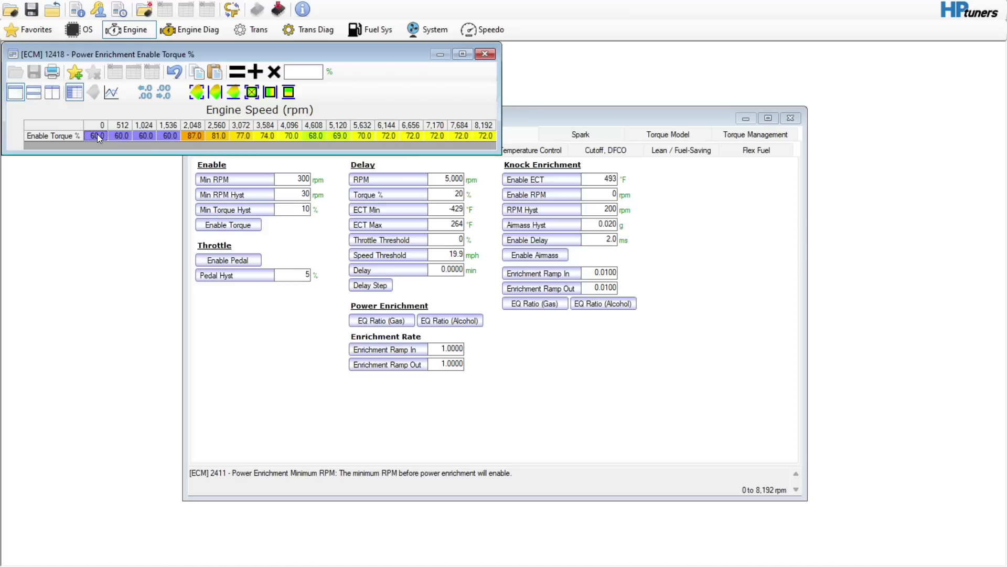
{"action": "left_click_drag", "start_coordinate": [96, 134], "coordinate": [156, 137]}
{"action": "left_click_drag", "start_coordinate": [315, 135], "coordinate": [486, 136]}
{"action": "left_click", "coordinate": [320, 76]}
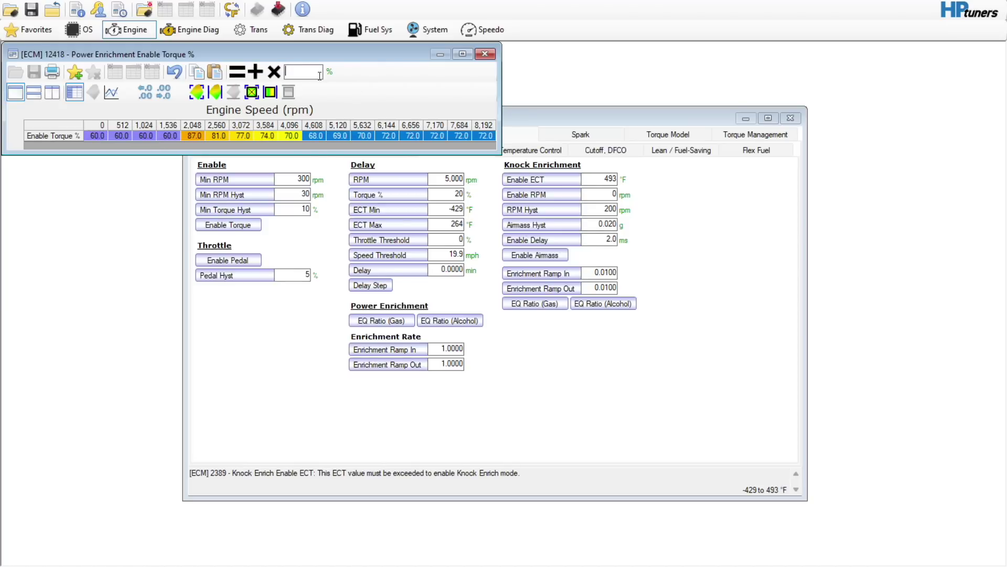
{"action": "type", "text": "25"}
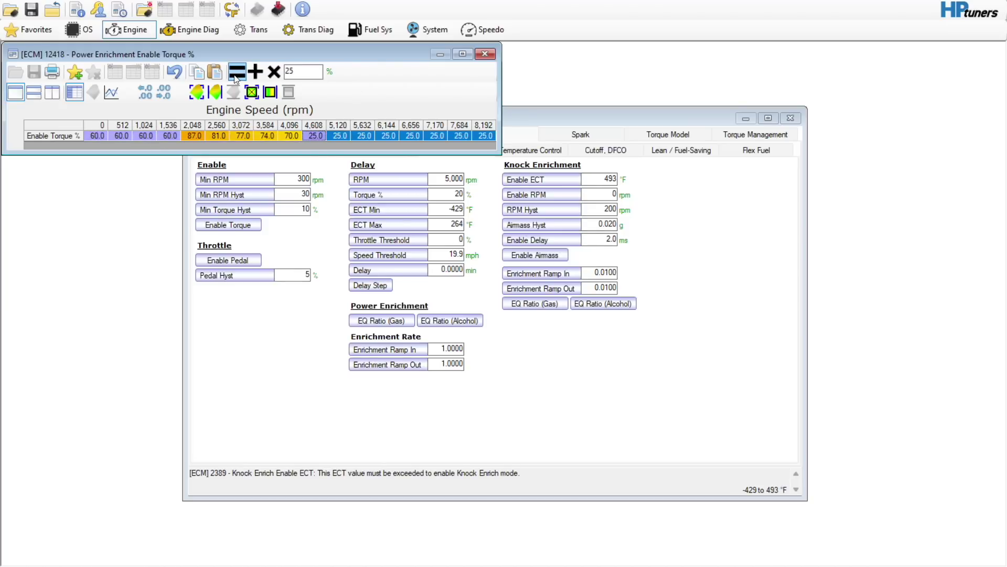
{"action": "left_click", "coordinate": [237, 72]}
{"action": "left_click_drag", "start_coordinate": [485, 135], "coordinate": [168, 136]}
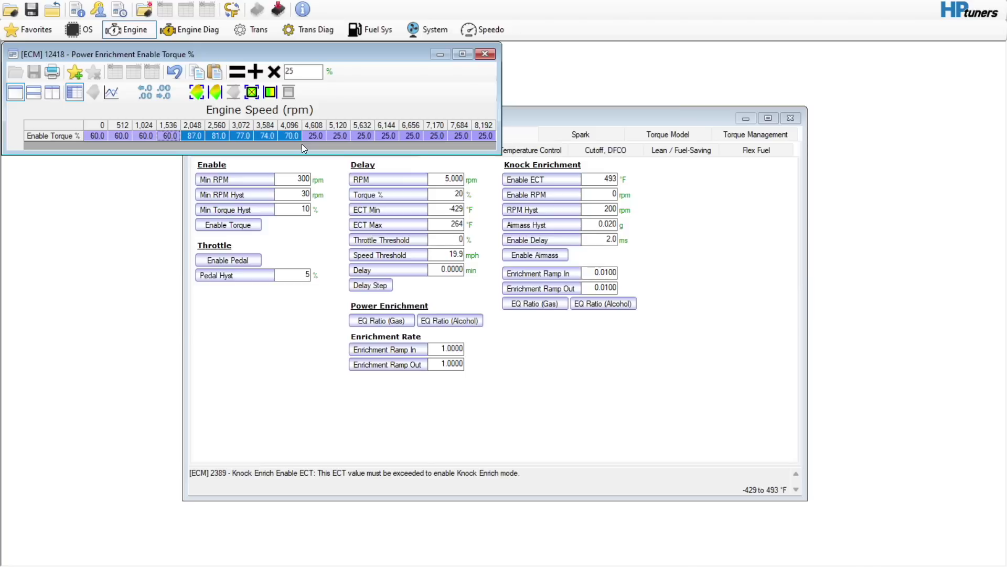
{"action": "left_click", "coordinate": [271, 92]}
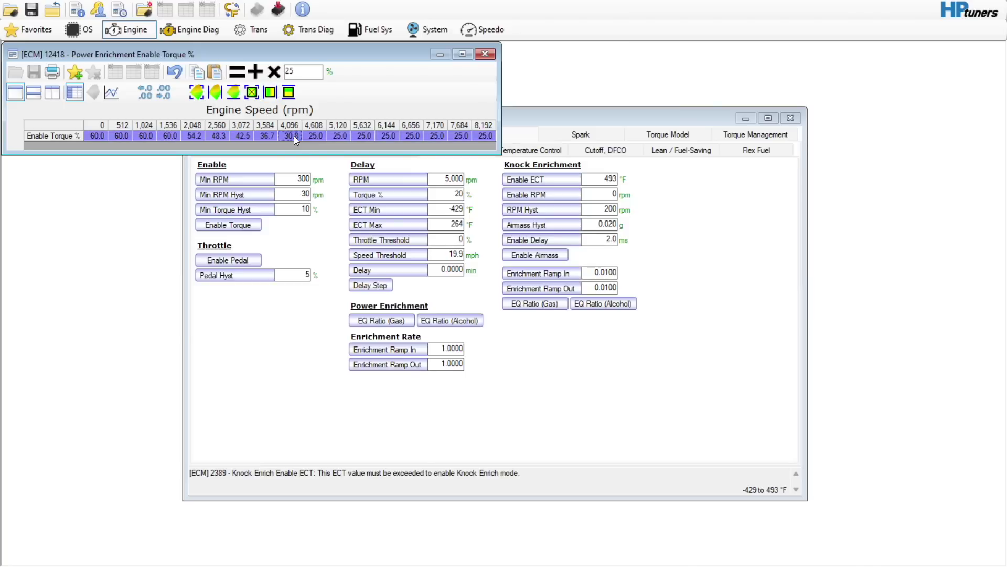
{"action": "left_click", "coordinate": [486, 53]}
Step: Set Enable Pedal cells to 25 from 4,096 rpm, blending mid-range values from 70 to 25
{"action": "left_click", "coordinate": [237, 263]}
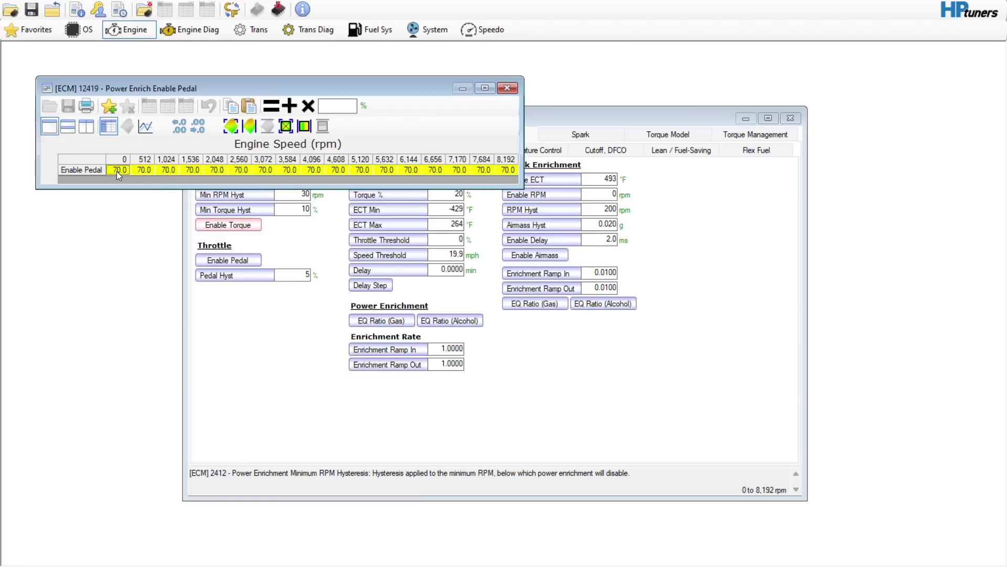
{"action": "left_click_drag", "start_coordinate": [116, 171], "coordinate": [191, 170]}
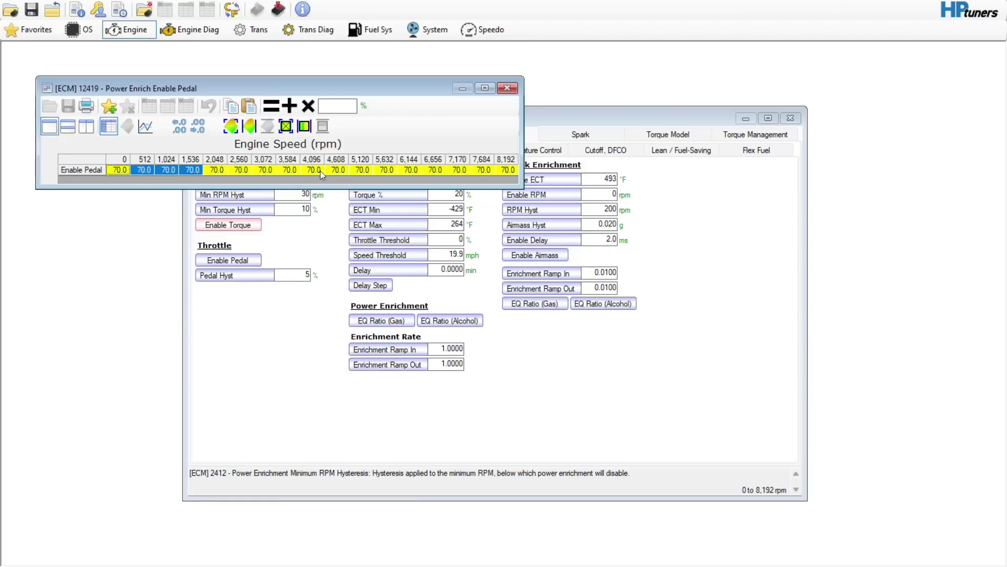
{"action": "left_click", "coordinate": [335, 170]}
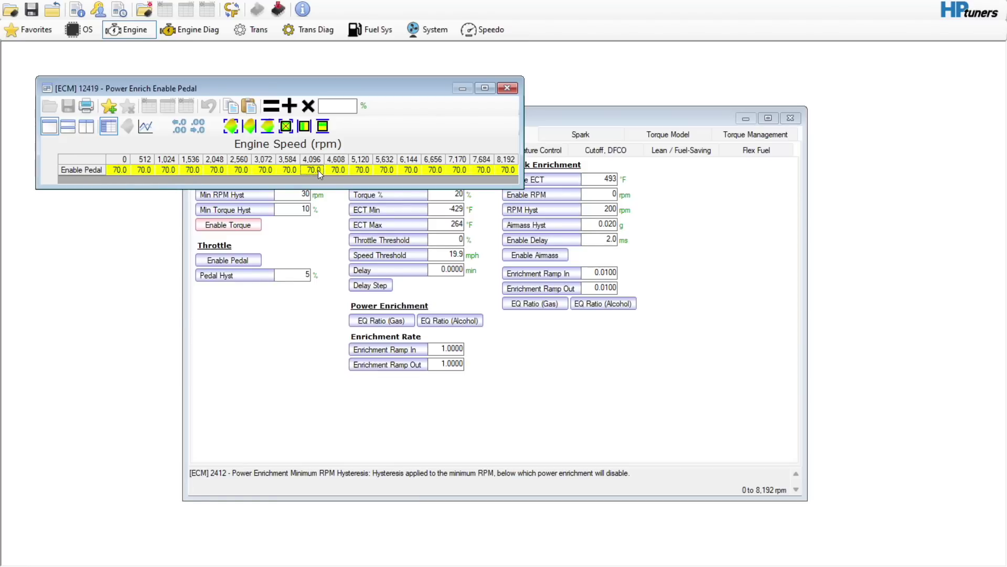
{"action": "left_click_drag", "start_coordinate": [317, 170], "coordinate": [508, 170]}
{"action": "left_click", "coordinate": [350, 106]}
{"action": "type", "text": "25"}
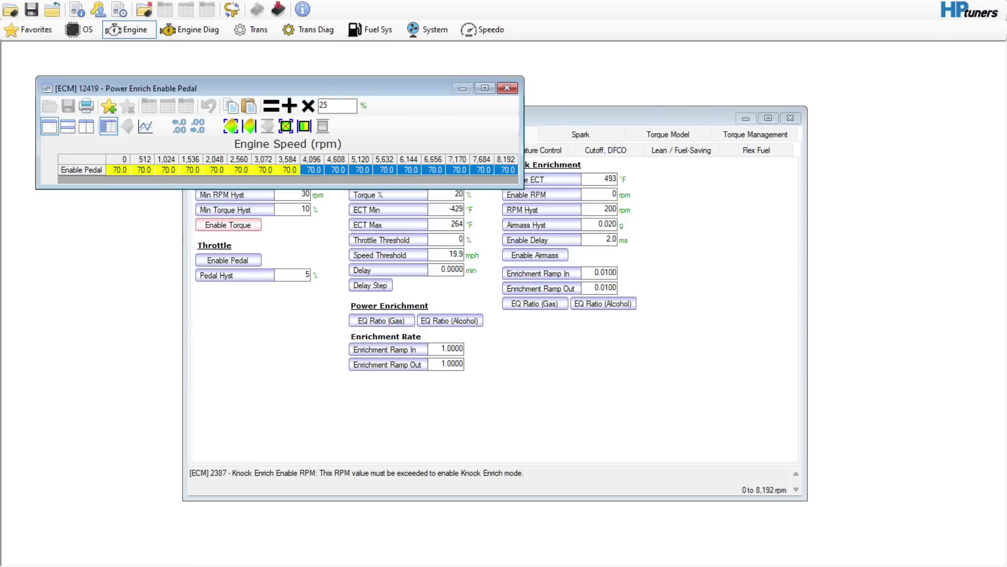
{"action": "left_click", "coordinate": [271, 106]}
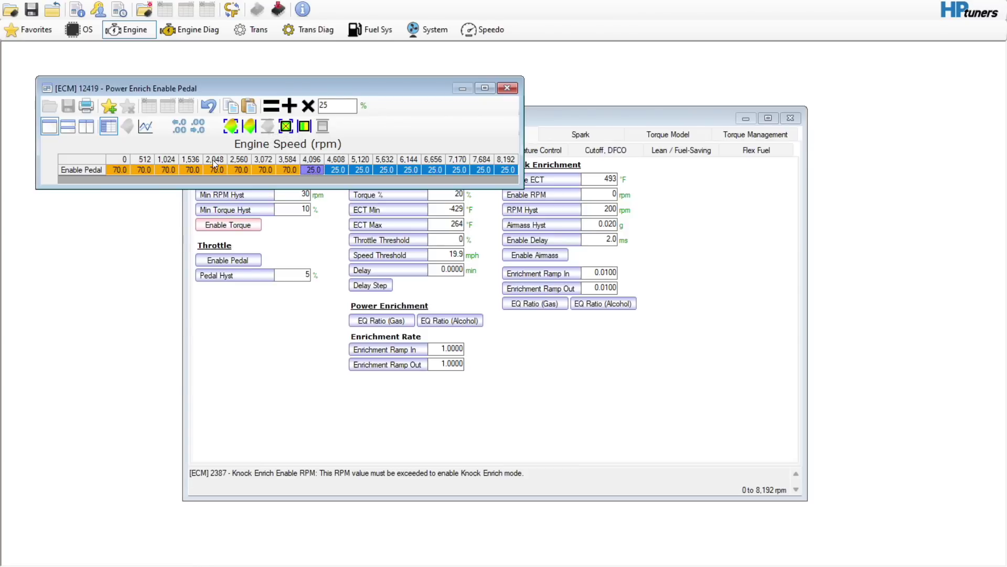
{"action": "left_click", "coordinate": [199, 168]}
{"action": "left_click_drag", "start_coordinate": [199, 164], "coordinate": [316, 170]}
{"action": "key", "text": "h"}
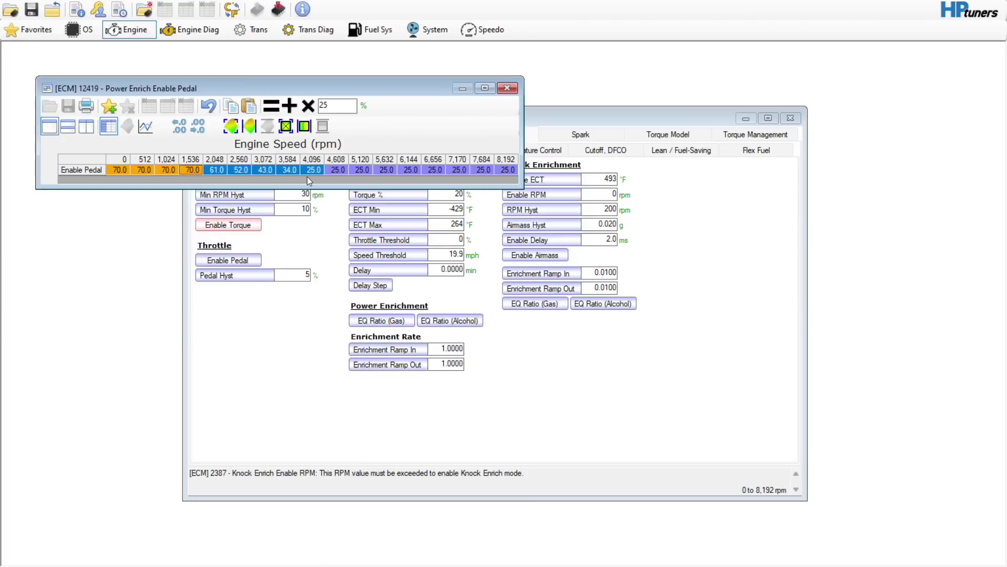
{"action": "left_click", "coordinate": [307, 174]}
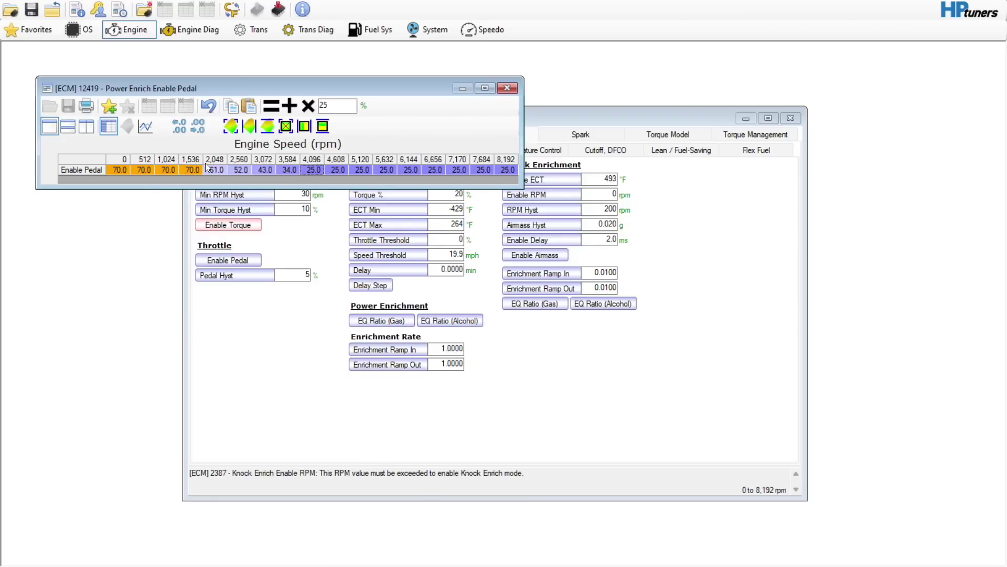
{"action": "left_click", "coordinate": [508, 88]}
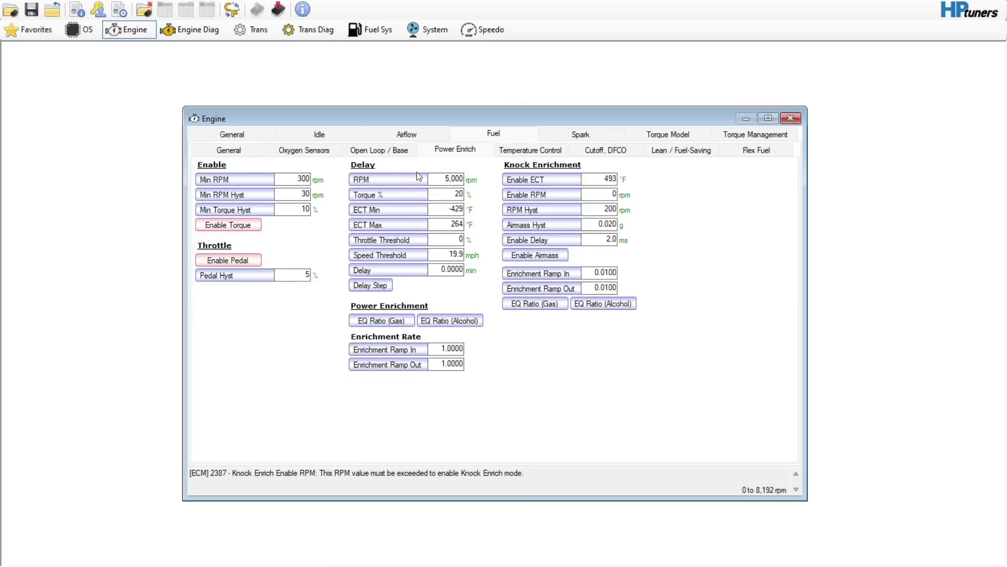
Step: Set the power enrichment Delay RPM to 800 and every gas EQ ratio cell to 1.180
{"action": "type", "text": "800"}
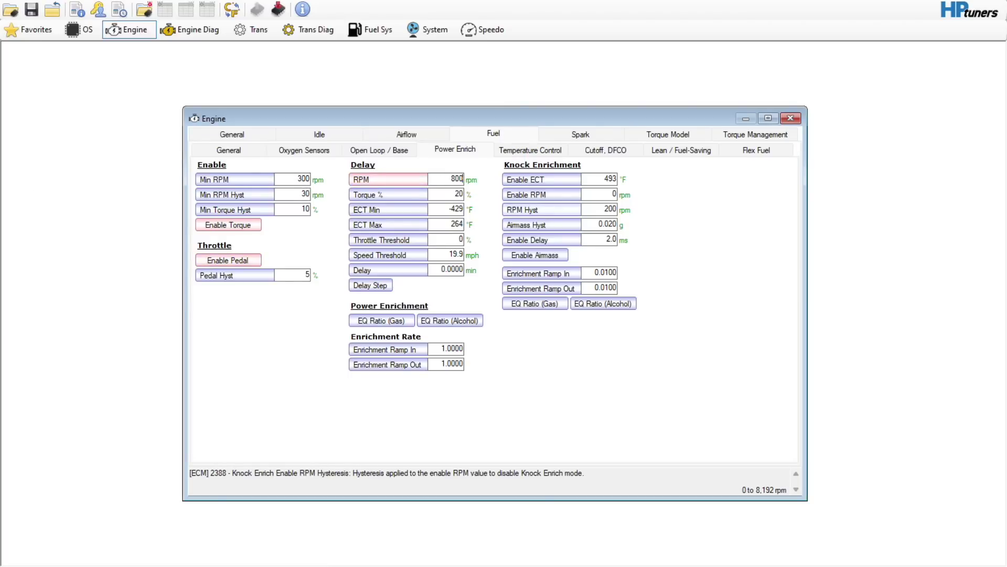
{"action": "left_click", "coordinate": [405, 321]}
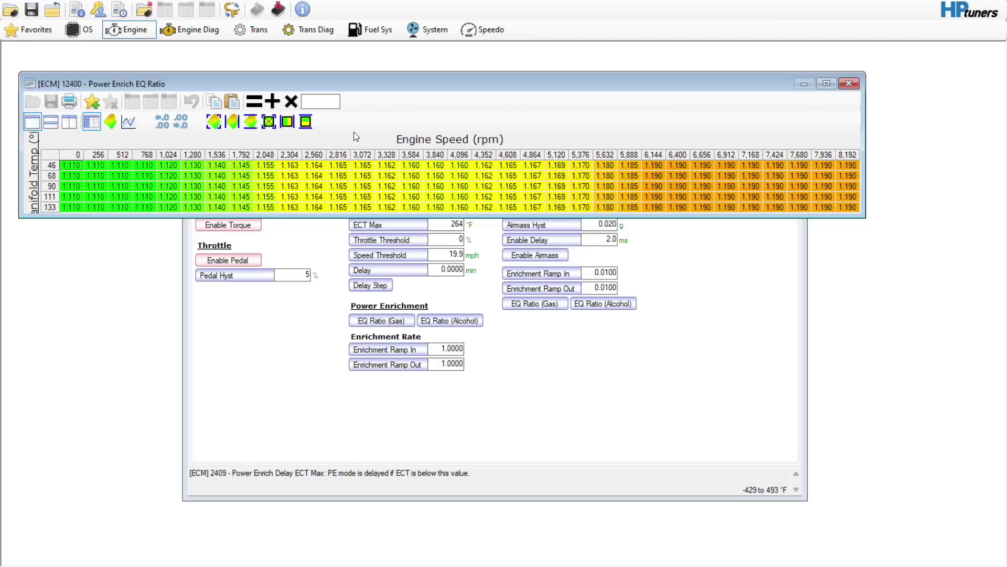
{"action": "left_click", "coordinate": [52, 152]}
{"action": "left_click", "coordinate": [325, 100]}
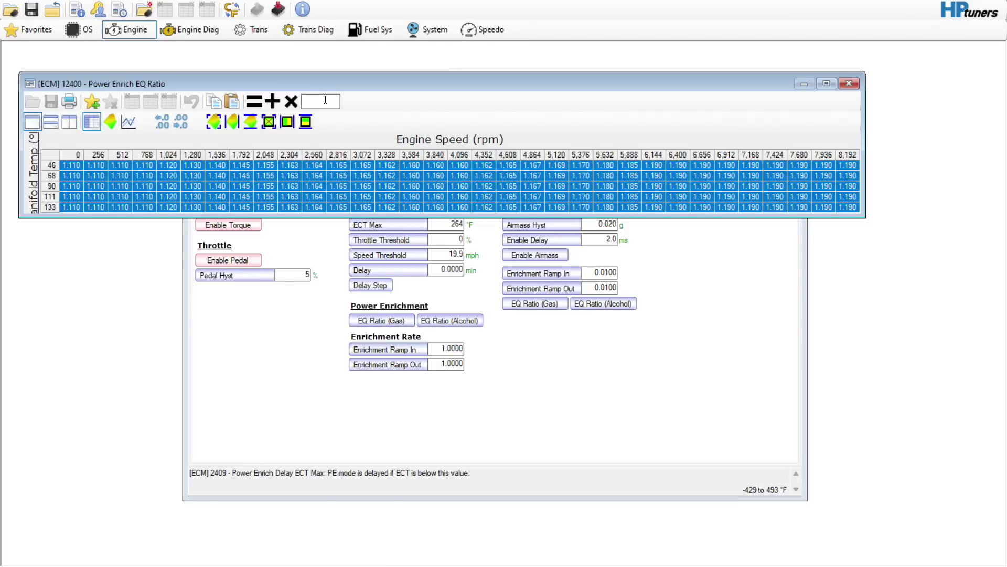
{"action": "type", "text": "1.19"}
{"action": "key", "text": "BackSpace"}
{"action": "type", "text": "8"}
{"action": "left_click", "coordinate": [252, 100]}
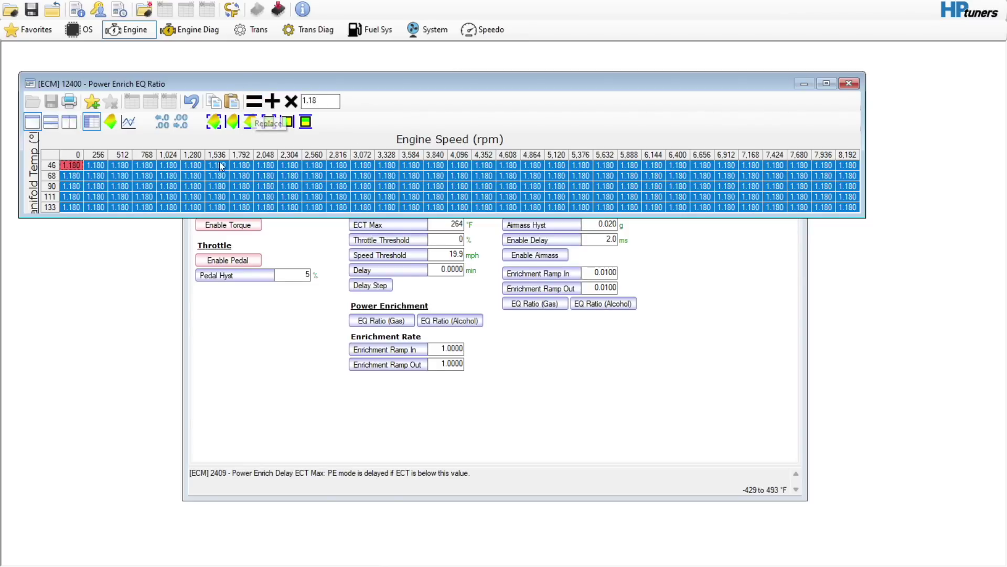
Step: Copy the 1.180 gas values into every cell of the alcohol EQ ratio table
{"action": "left_click", "coordinate": [48, 153]}
{"action": "right_click", "coordinate": [48, 154]}
{"action": "left_click", "coordinate": [79, 161]}
{"action": "left_click", "coordinate": [849, 84]}
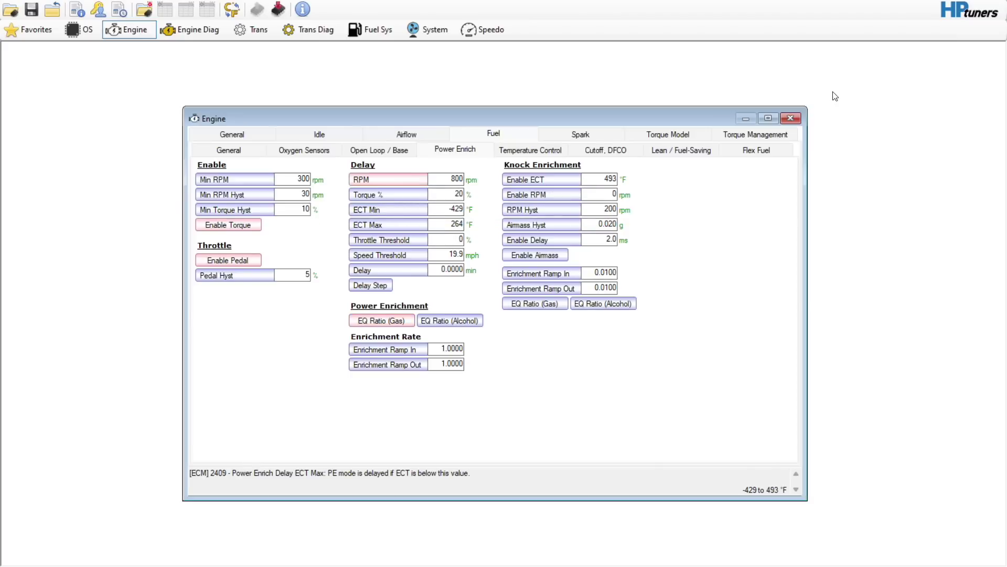
{"action": "left_click", "coordinate": [450, 320]}
{"action": "left_click", "coordinate": [152, 244]}
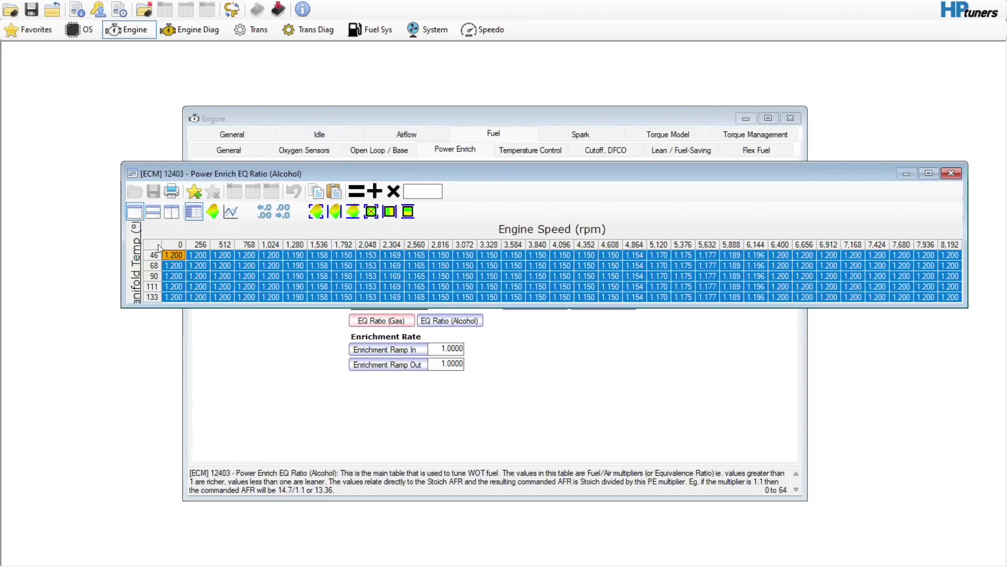
{"action": "right_click", "coordinate": [180, 278]}
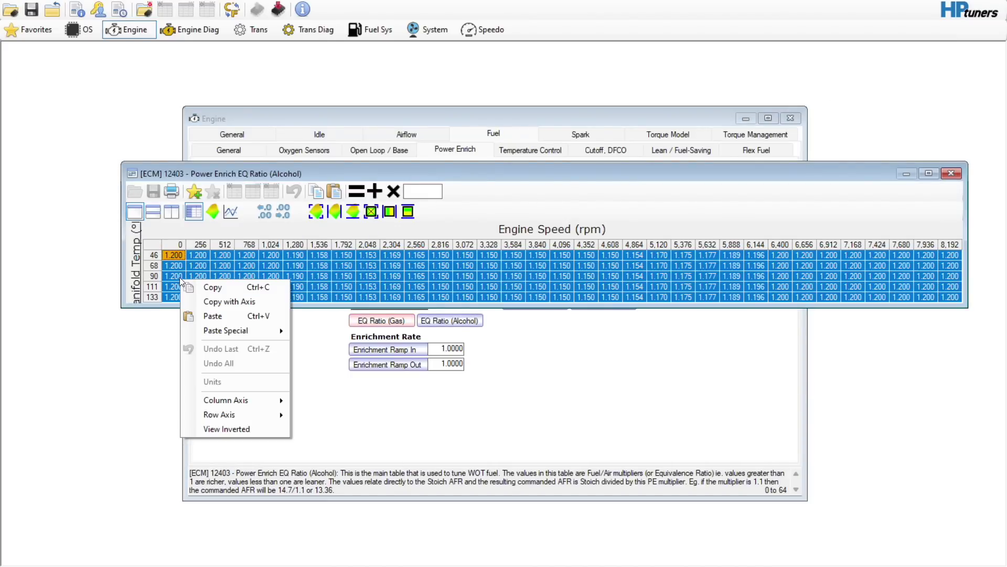
{"action": "left_click", "coordinate": [212, 316]}
{"action": "left_click", "coordinate": [951, 174]}
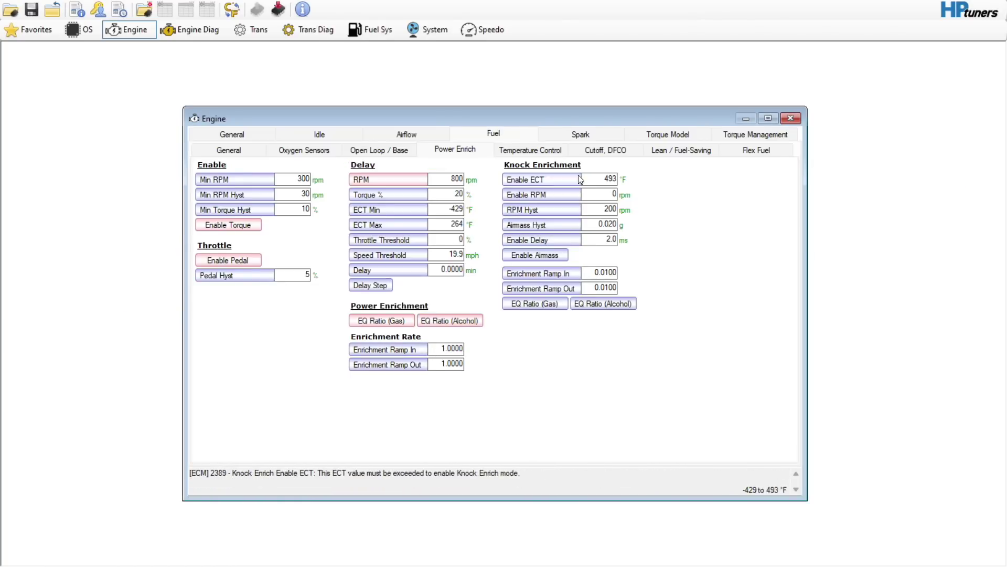
{"action": "left_click", "coordinate": [529, 152]}
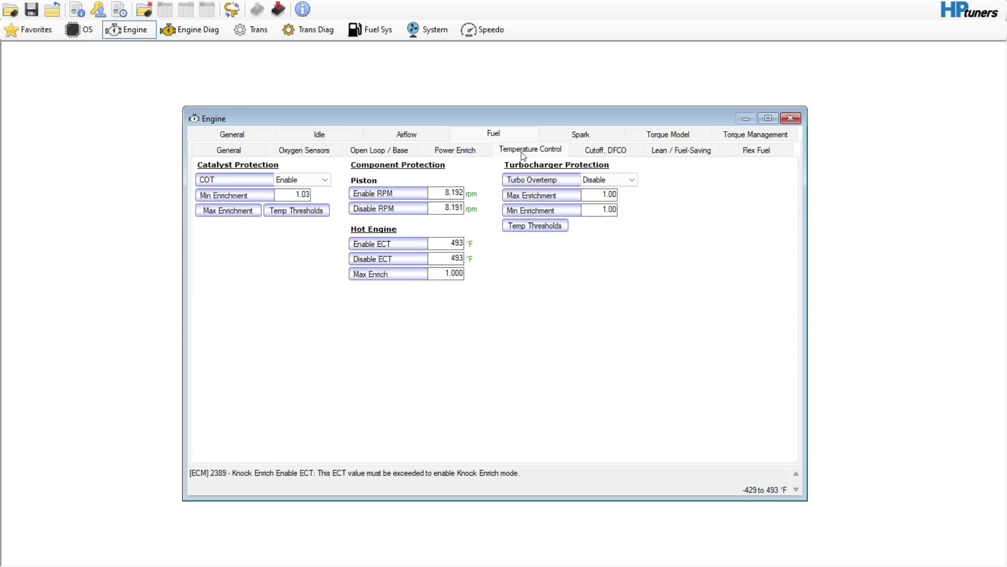
Step: Set catalyst over-temperature protection to Disable, then go to the Cutoff, DFCO settings
{"action": "left_click", "coordinate": [322, 180]}
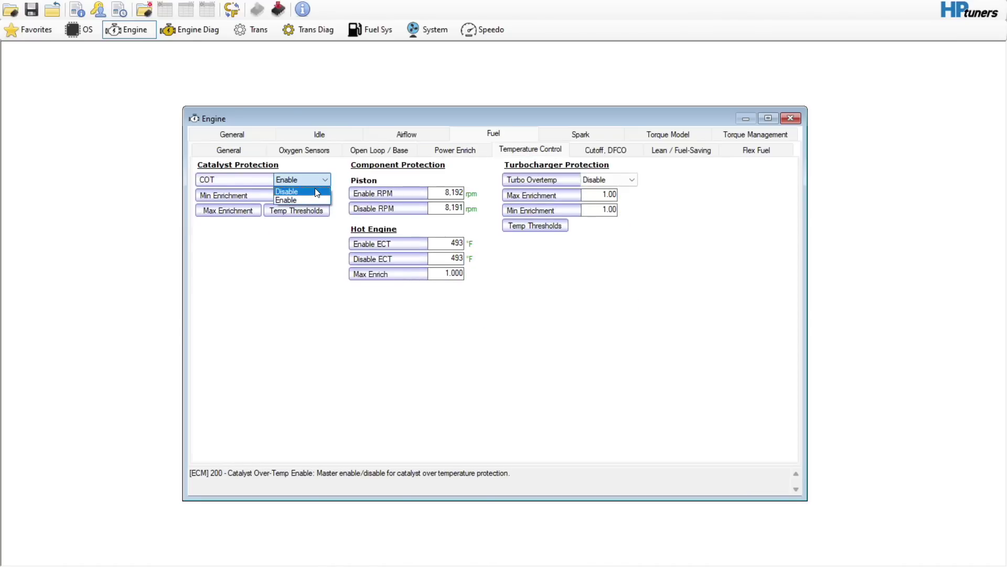
{"action": "left_click", "coordinate": [317, 192]}
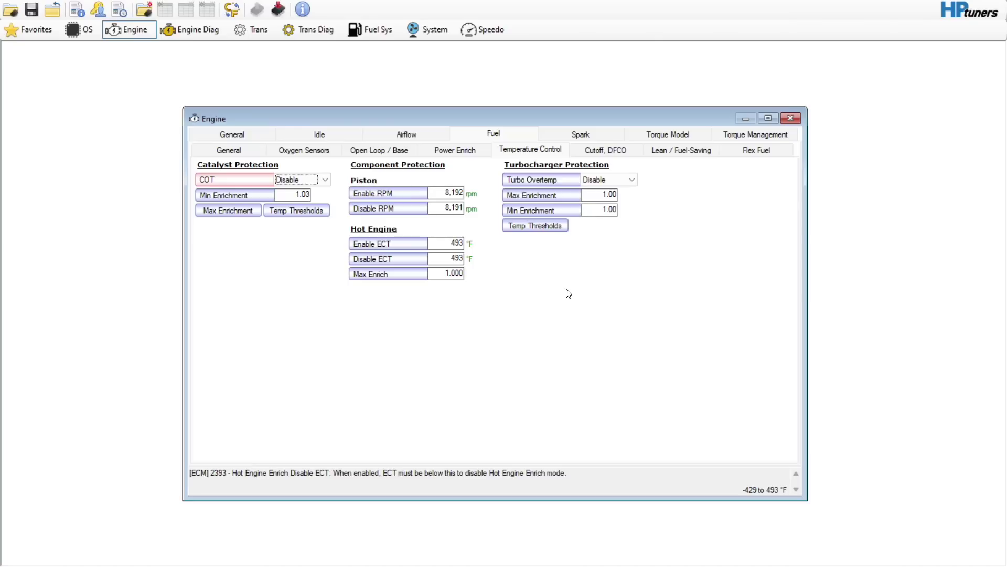
{"action": "left_click", "coordinate": [613, 153]}
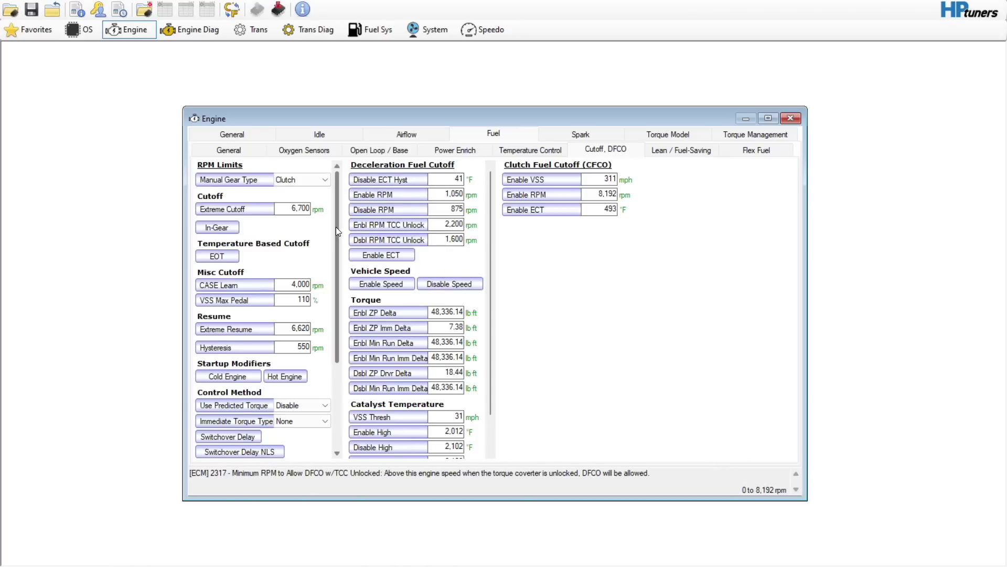
Step: Set every cell of the RPM Limit Accel Thresh vs. Accel table to 0 and close it
{"action": "scroll", "coordinate": [336, 227], "scroll_direction": "down", "scroll_amount": 3}
{"action": "left_click", "coordinate": [232, 401]}
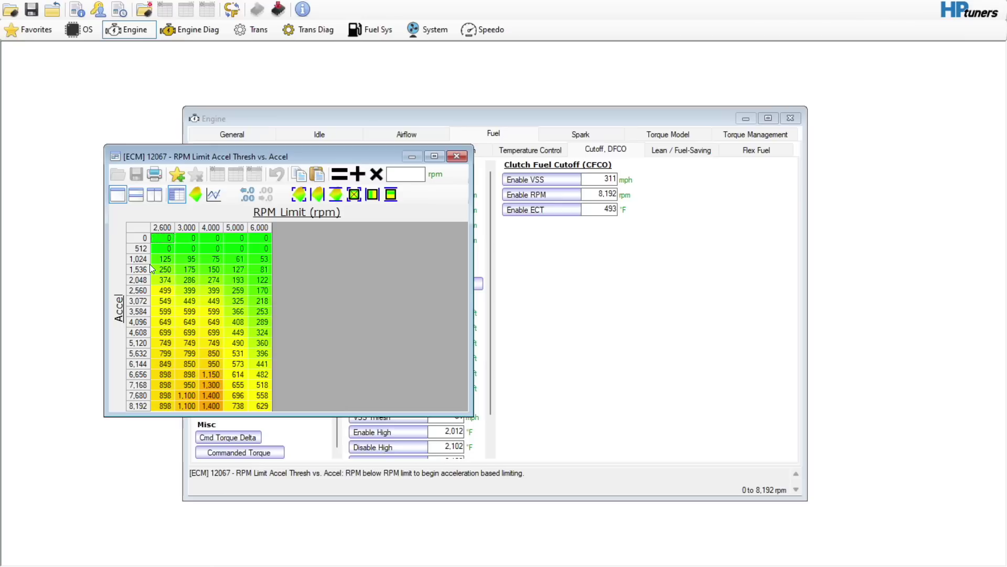
{"action": "left_click", "coordinate": [139, 231]}
{"action": "left_click", "coordinate": [400, 168]}
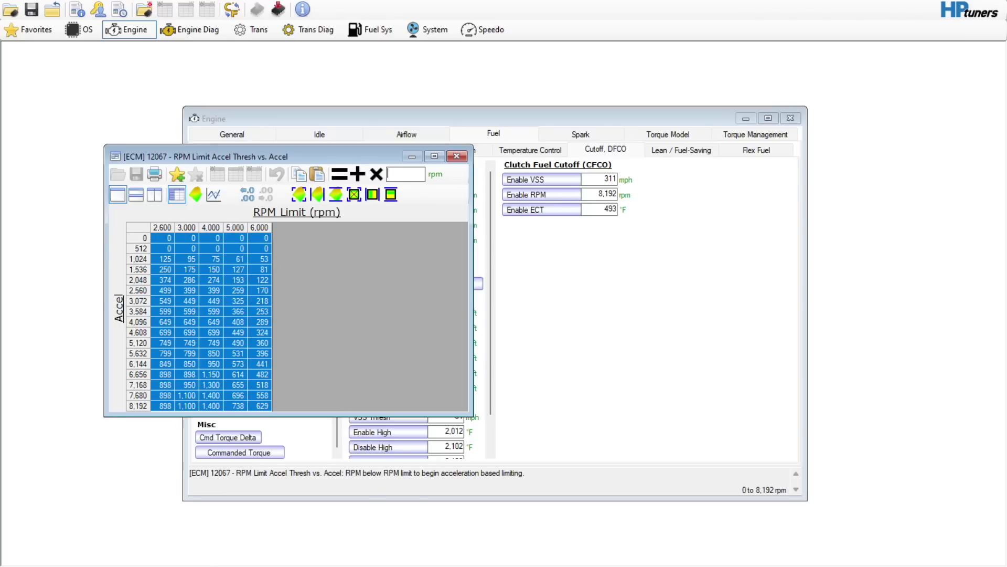
{"action": "type", "text": "0"}
{"action": "left_click", "coordinate": [342, 175]}
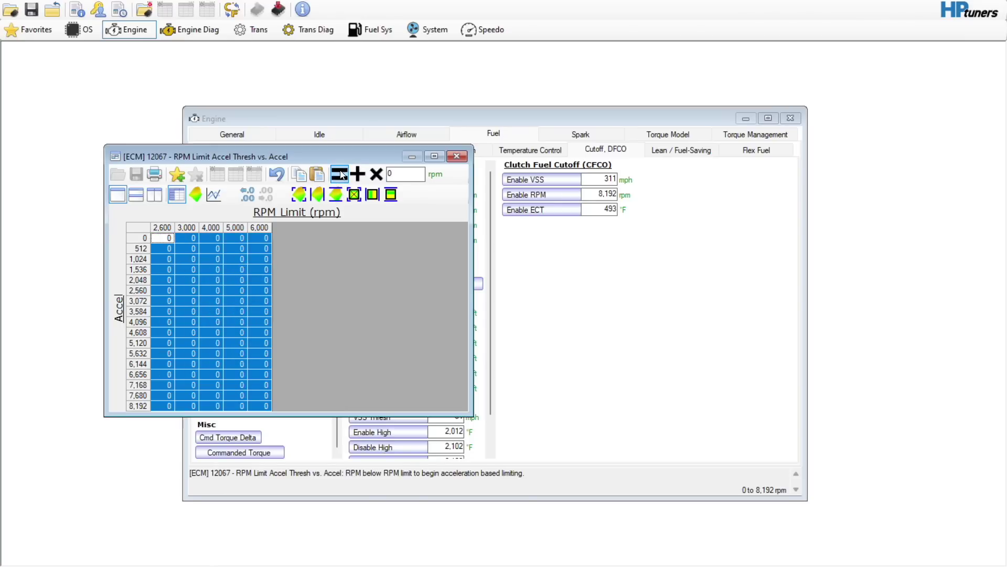
{"action": "left_click", "coordinate": [457, 157]}
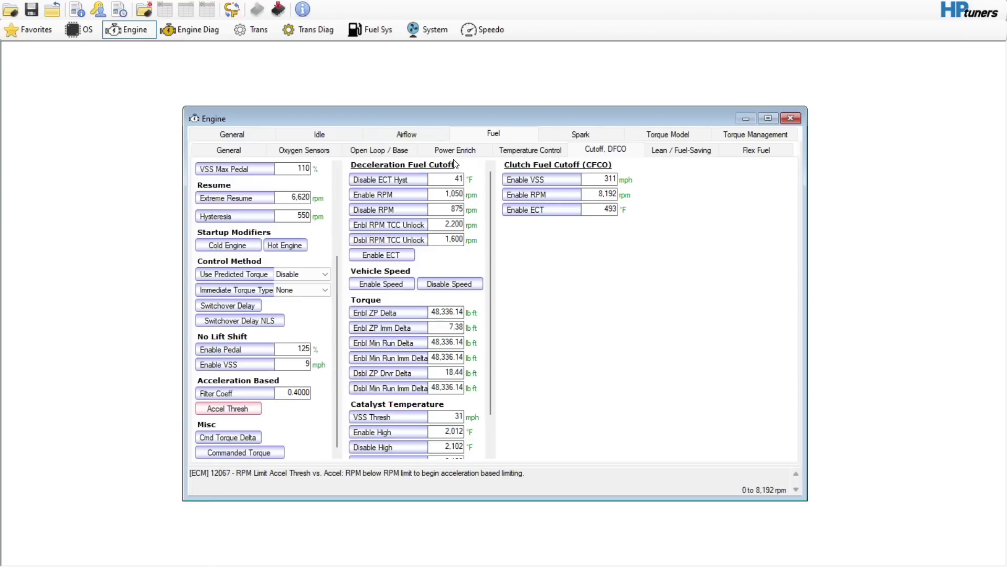
{"action": "left_click", "coordinate": [682, 153]}
Step: Set Displacement On Demand to Disable, then go to the Flex Fuel settings
{"action": "left_click", "coordinate": [303, 194]}
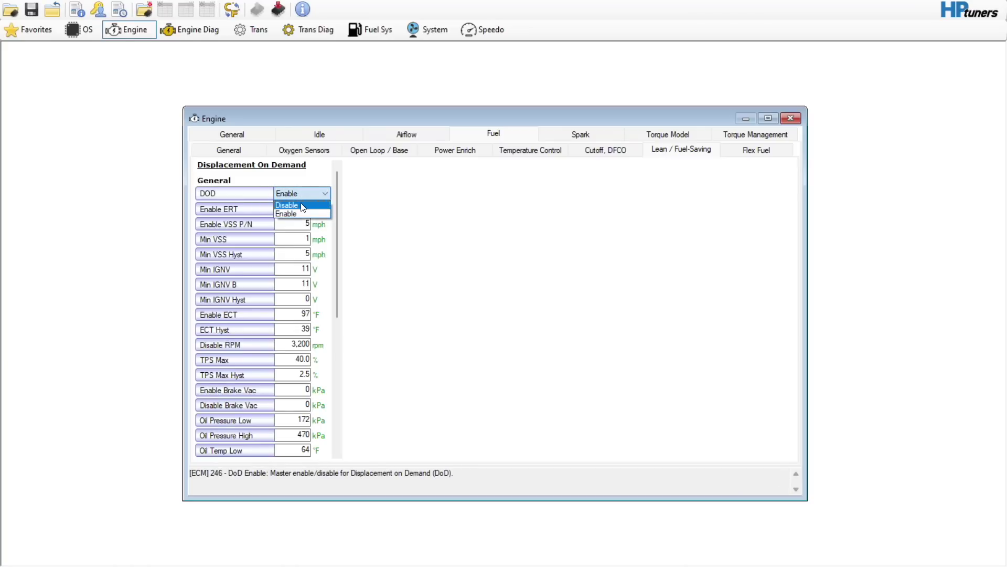
{"action": "left_click", "coordinate": [292, 206]}
{"action": "mouse_move", "coordinate": [335, 217]}
{"action": "left_mouse_down"}
{"action": "mouse_move", "coordinate": [336, 304]}
{"action": "mouse_move", "coordinate": [336, 215]}
{"action": "left_mouse_up"}
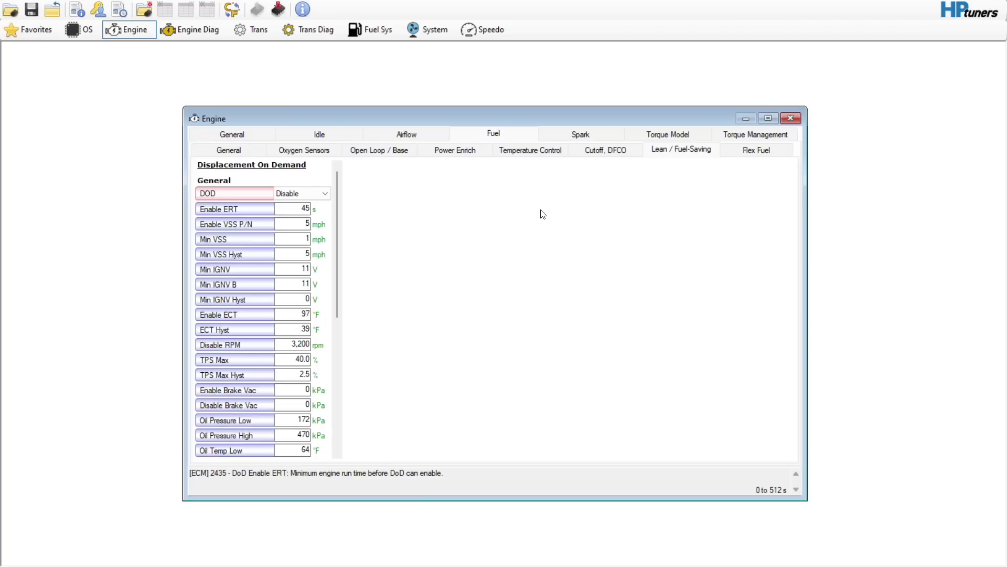
{"action": "left_click", "coordinate": [765, 152]}
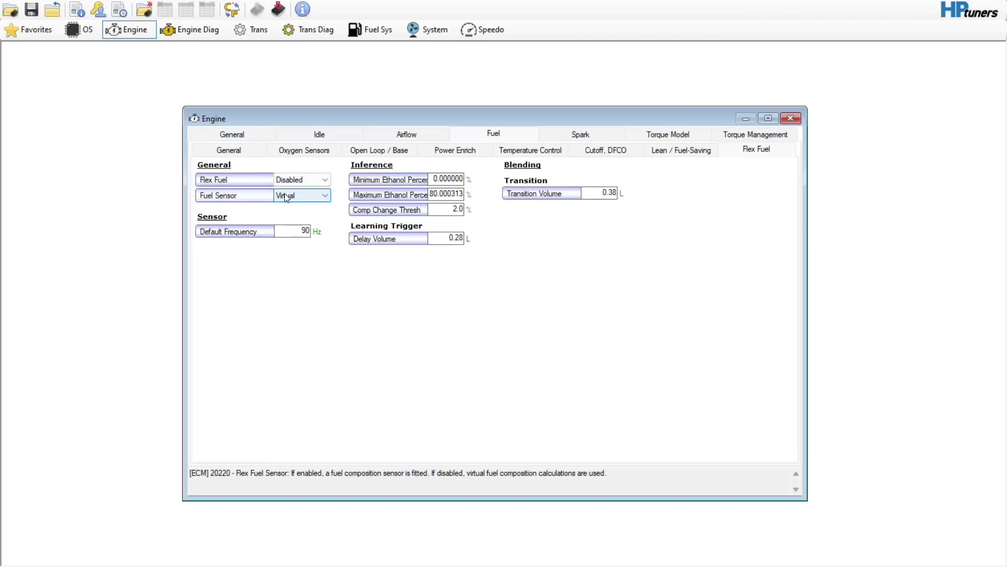
Step: Switch the Engine window to the Spark tab's Advance settings
{"action": "left_click", "coordinate": [574, 135]}
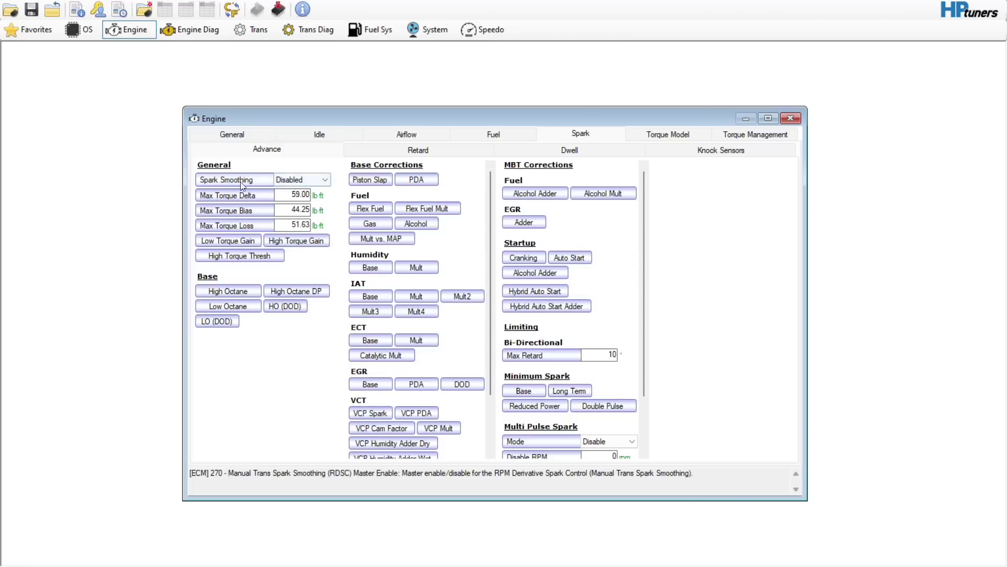
Step: Open the High Octane main spark table and trial a double smoothing, then undo it
{"action": "left_click", "coordinate": [246, 291]}
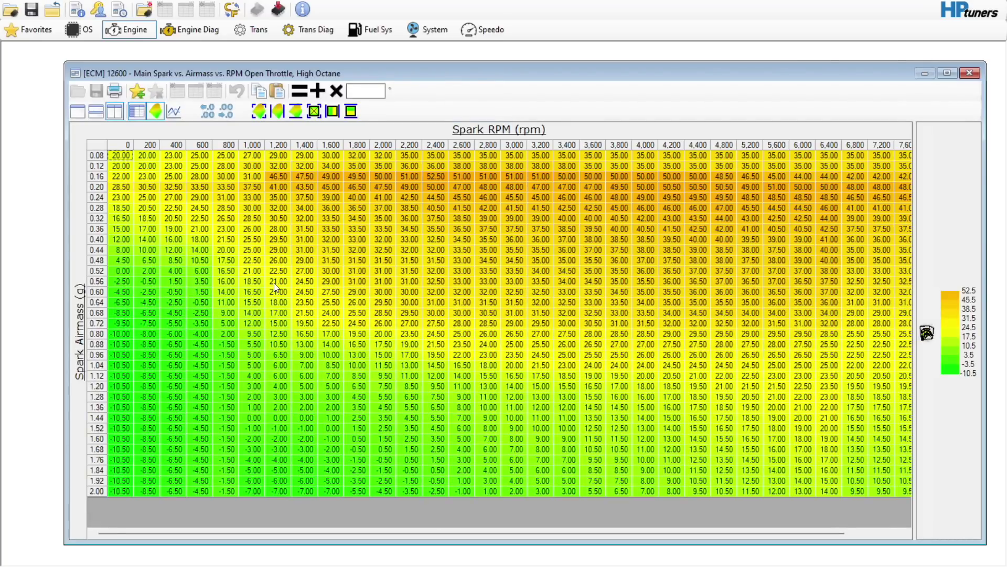
{"action": "left_click_drag", "start_coordinate": [916, 372], "coordinate": [678, 371]}
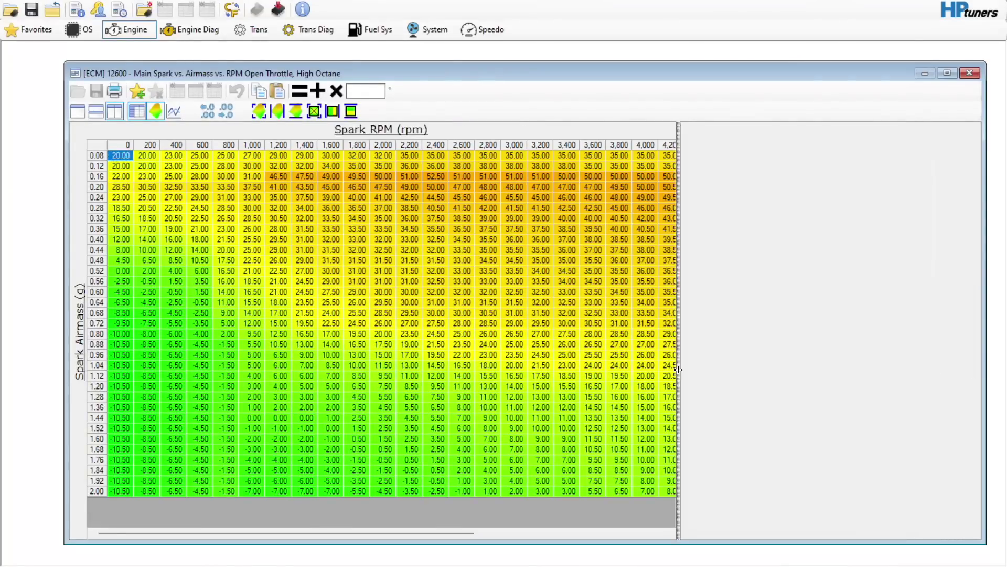
{"action": "left_click_drag", "start_coordinate": [801, 323], "coordinate": [751, 297]}
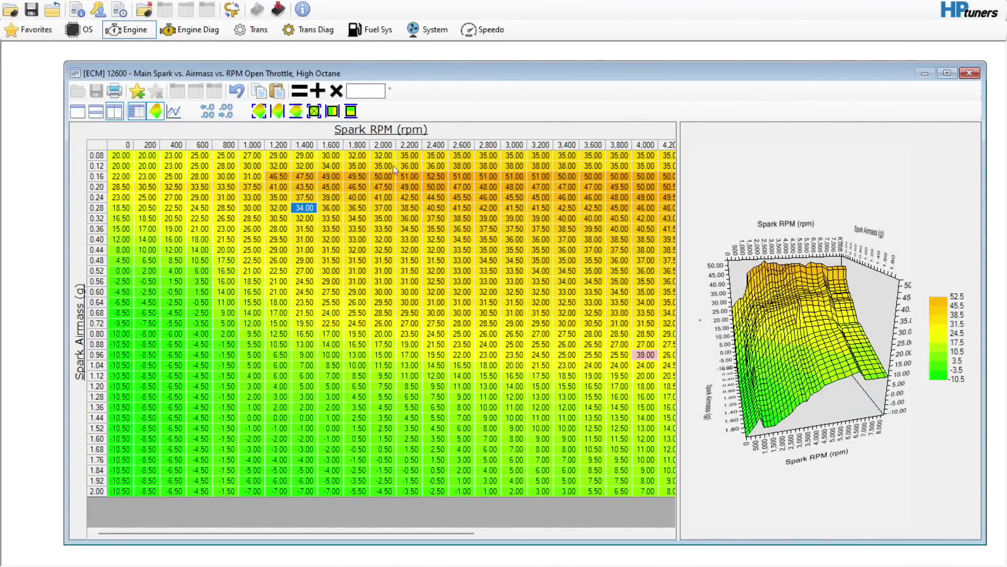
{"action": "left_click", "coordinate": [236, 93]}
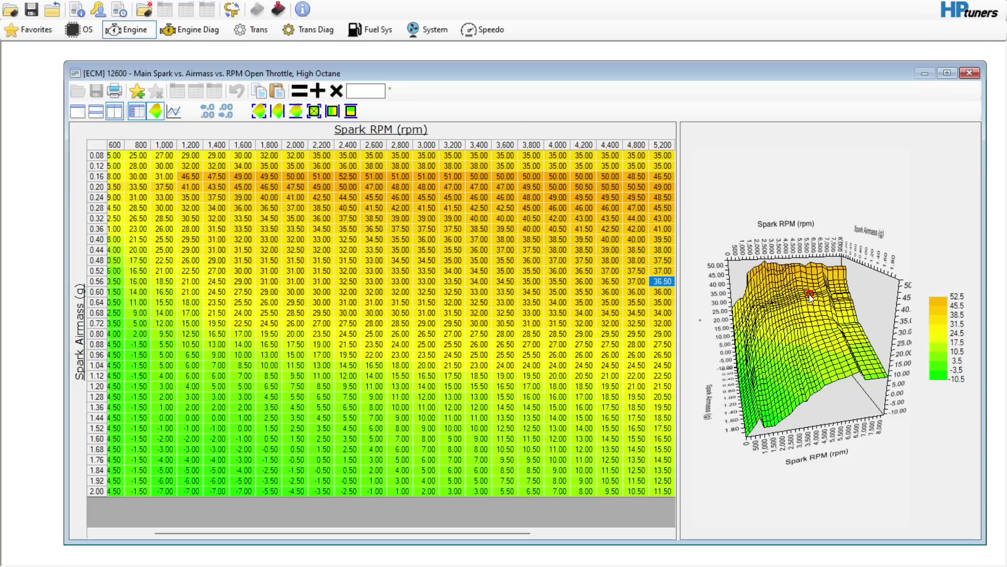
{"action": "left_click_drag", "start_coordinate": [810, 297], "coordinate": [791, 271]}
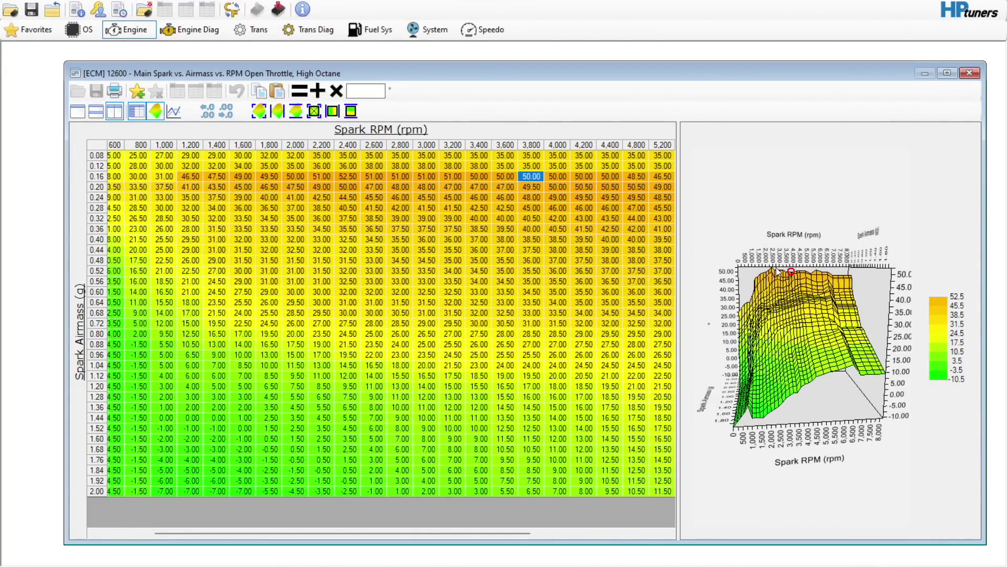
{"action": "left_click", "coordinate": [94, 146]}
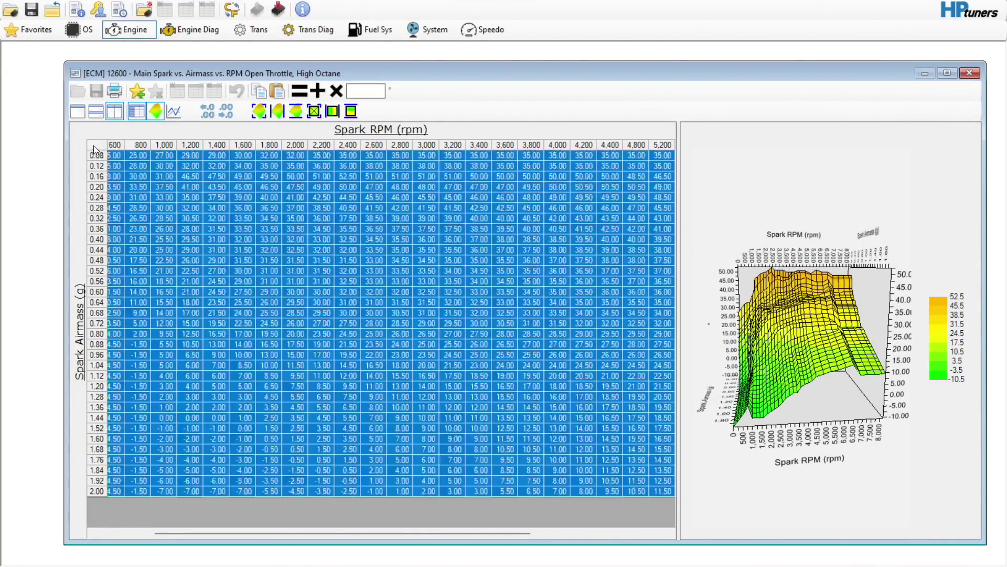
{"action": "left_click", "coordinate": [263, 112]}
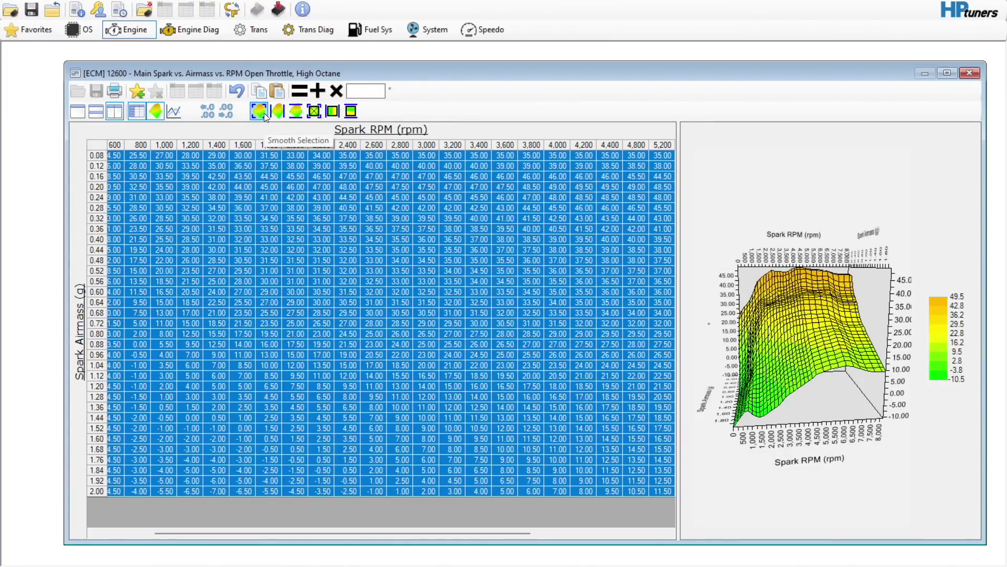
{"action": "left_click", "coordinate": [264, 112]}
{"action": "left_click", "coordinate": [314, 216]}
{"action": "left_click", "coordinate": [824, 317]}
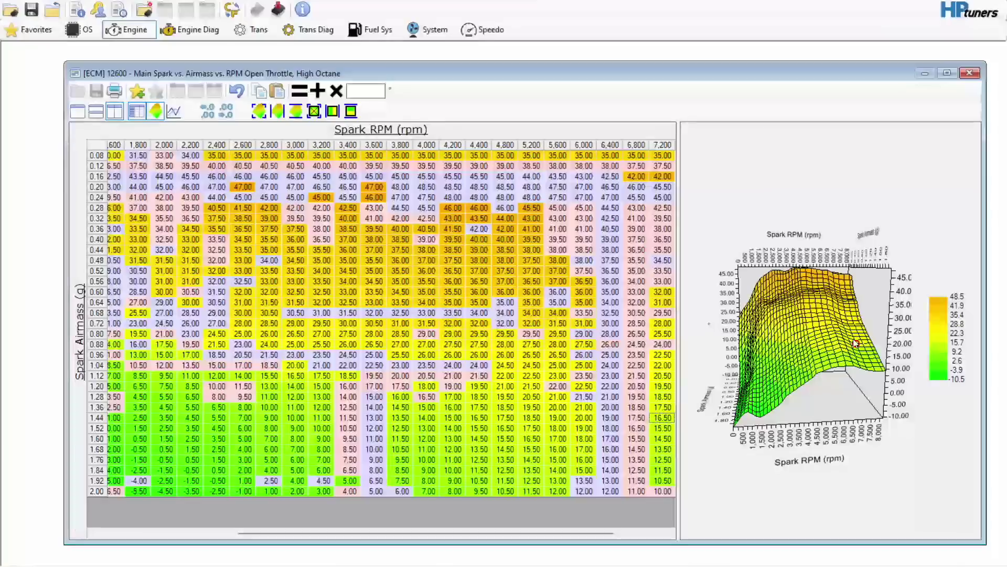
{"action": "mouse_move", "coordinate": [824, 317]}
{"action": "left_mouse_down"}
{"action": "mouse_move", "coordinate": [797, 325]}
{"action": "mouse_move", "coordinate": [840, 315]}
{"action": "mouse_move", "coordinate": [827, 317]}
{"action": "left_mouse_up"}
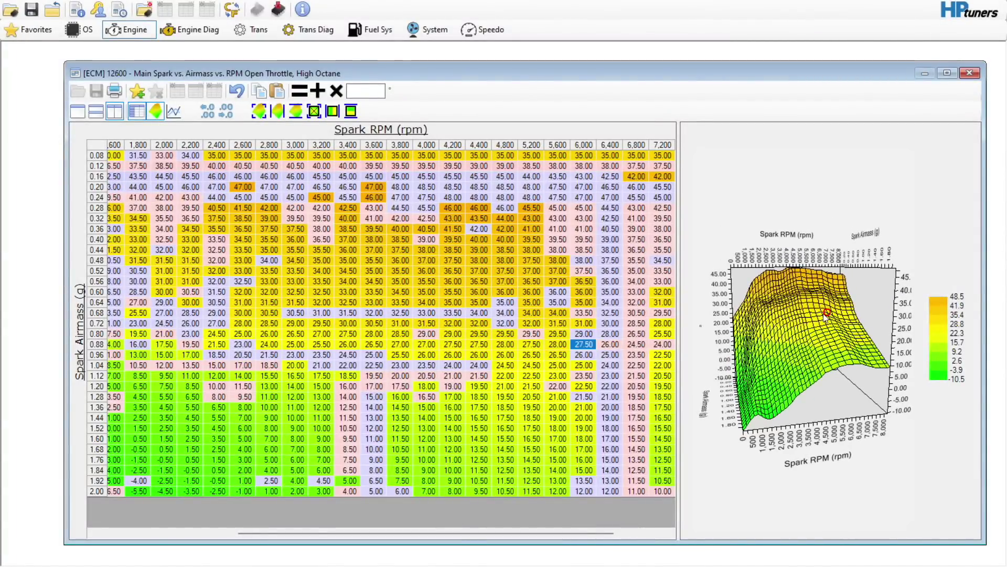
{"action": "left_click_drag", "start_coordinate": [569, 530], "coordinate": [383, 530]}
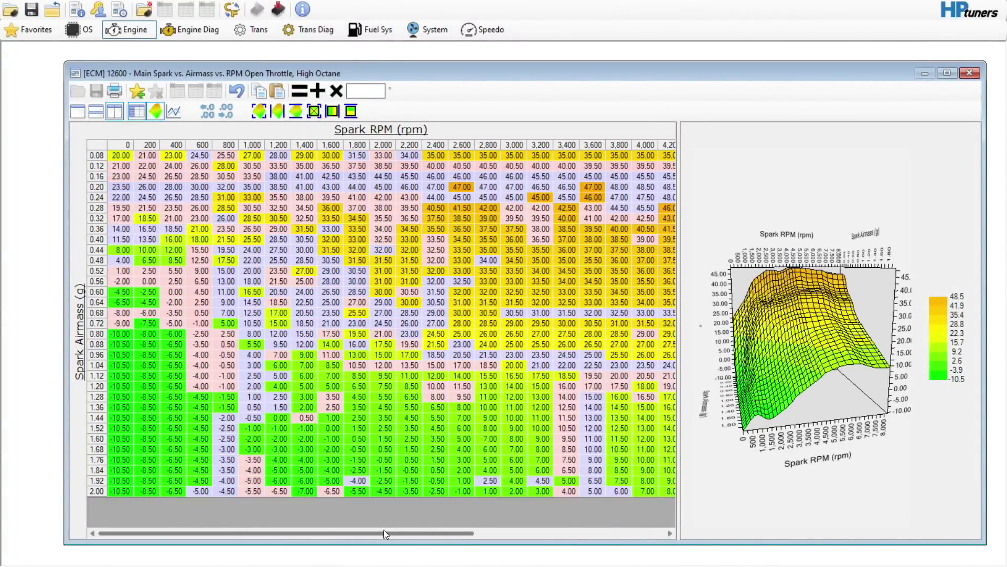
{"action": "left_click", "coordinate": [237, 91]}
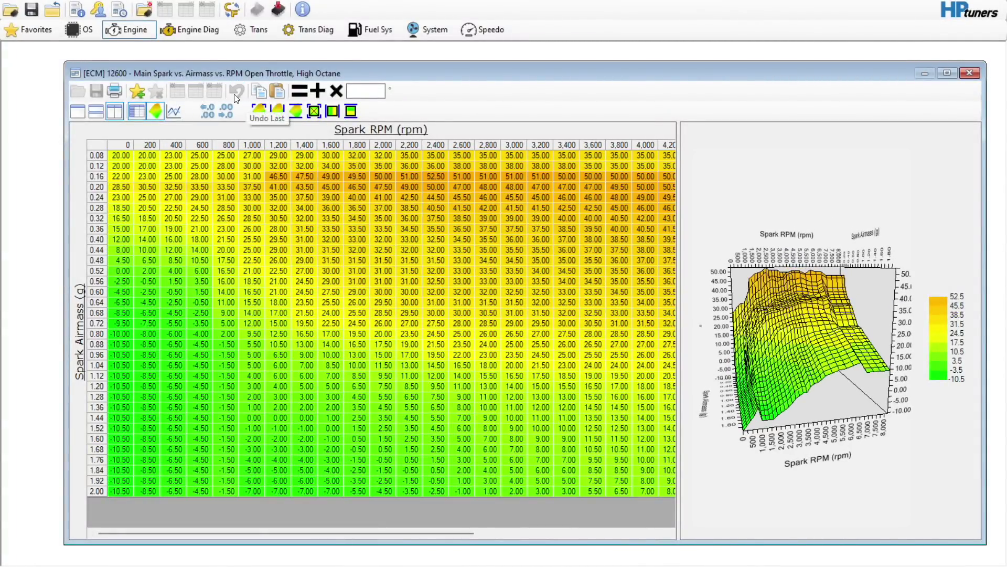
Step: Smooth the whole High Octane spark table once and copy its values
{"action": "key", "text": "ctrl+a"}
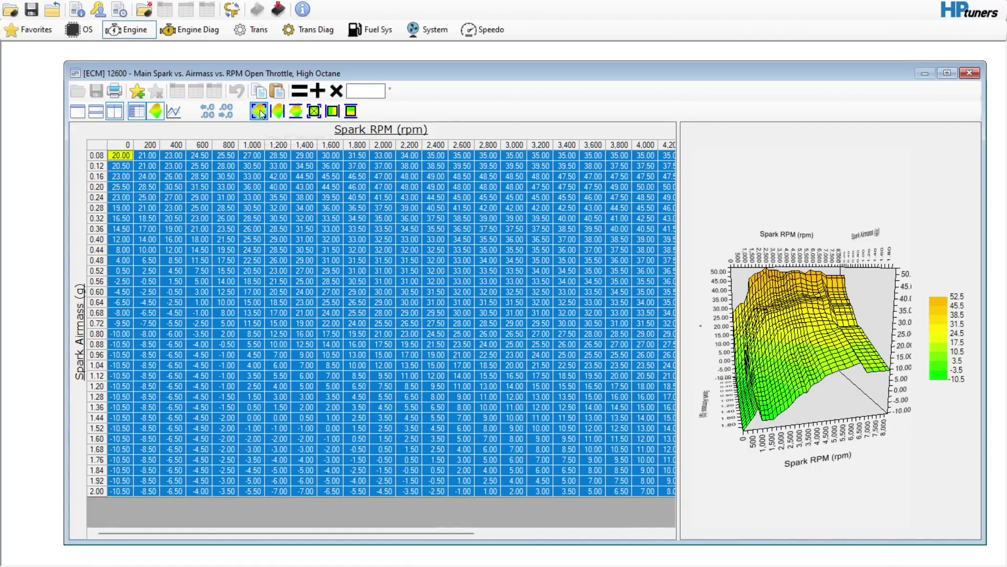
{"action": "left_click", "coordinate": [259, 111]}
{"action": "left_click", "coordinate": [296, 231]}
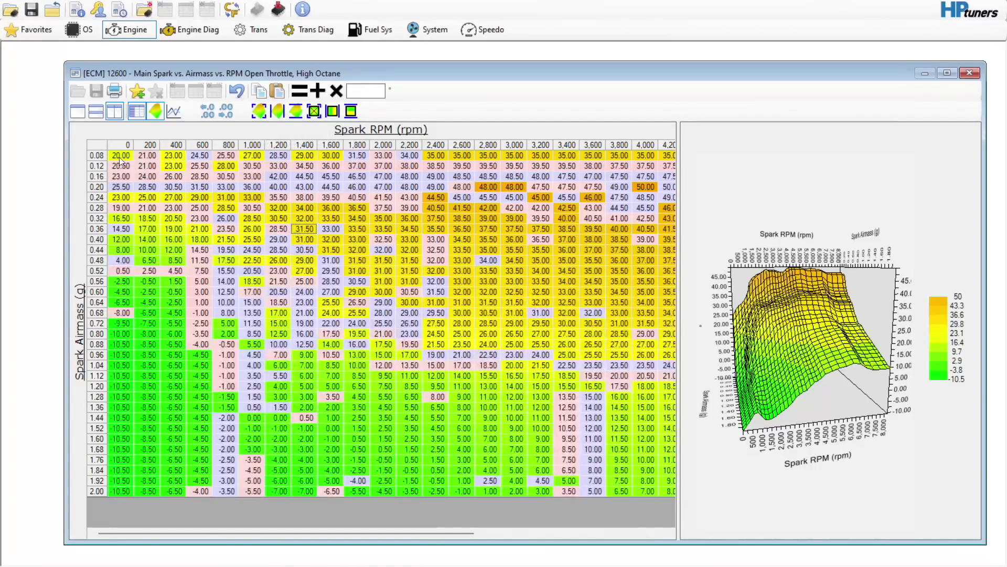
{"action": "left_click", "coordinate": [100, 146]}
{"action": "right_click", "coordinate": [101, 145]}
{"action": "key", "text": "Escape"}
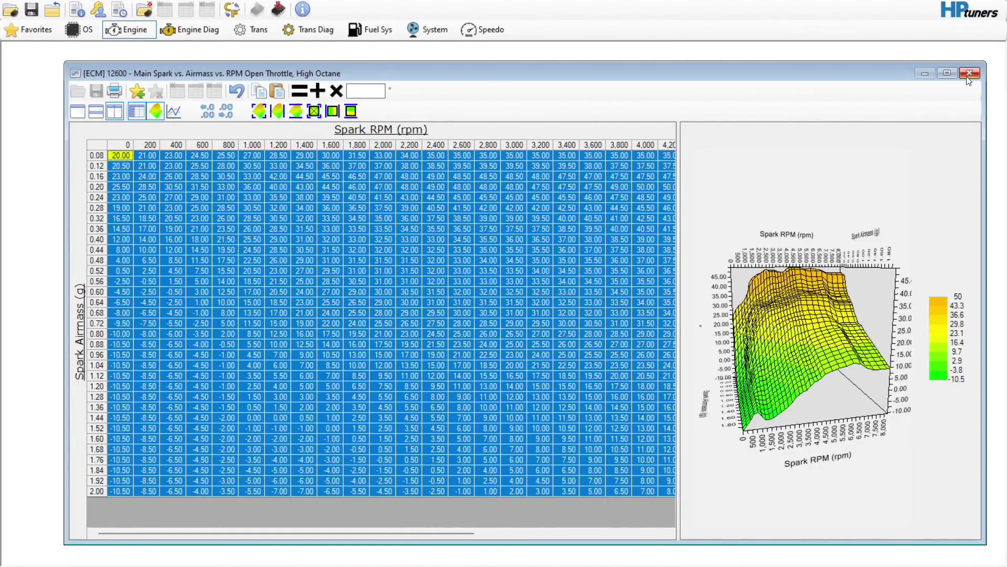
{"action": "left_click", "coordinate": [969, 73]}
Step: Paste the High Octane values into the Low Octane table and add -8 degrees
{"action": "left_click", "coordinate": [227, 306]}
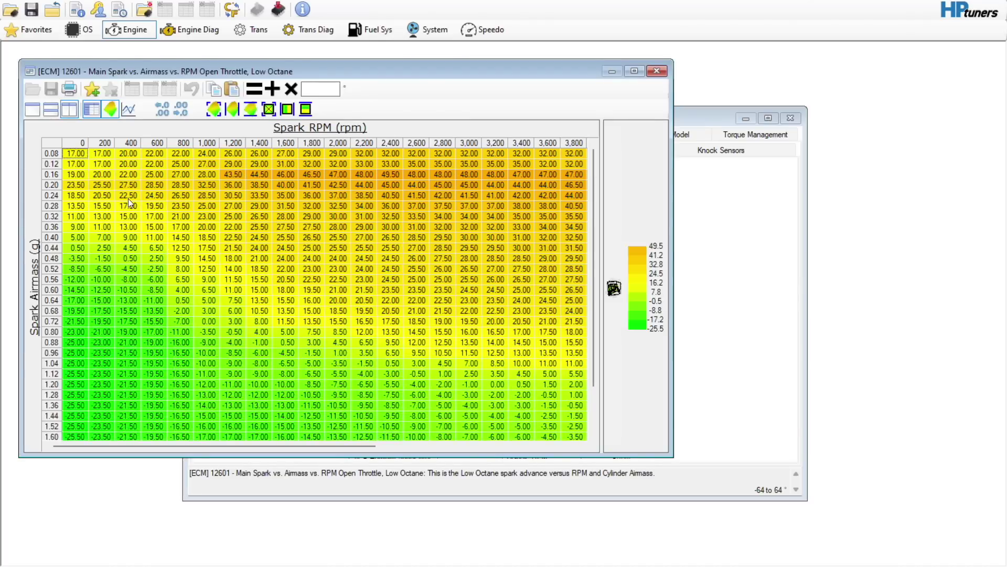
{"action": "left_click", "coordinate": [50, 141]}
{"action": "right_click", "coordinate": [51, 140]}
{"action": "left_click", "coordinate": [71, 176]}
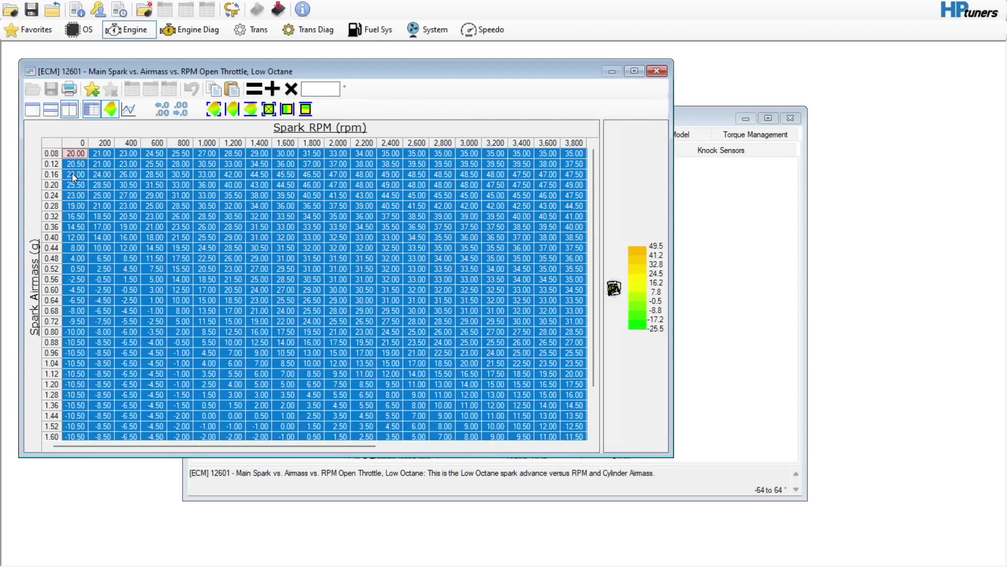
{"action": "left_click", "coordinate": [334, 93]}
{"action": "type", "text": "-8"}
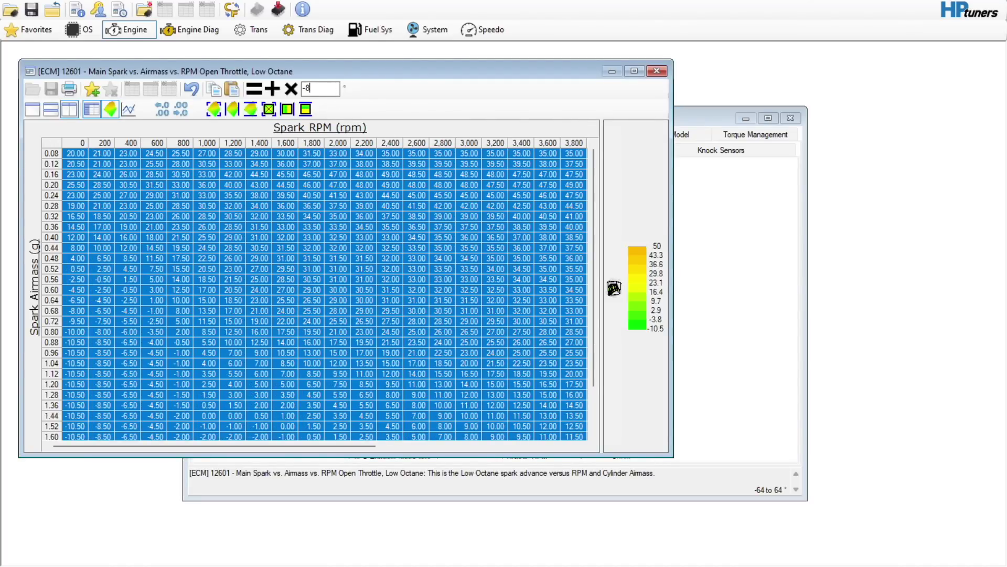
{"action": "left_click", "coordinate": [273, 89]}
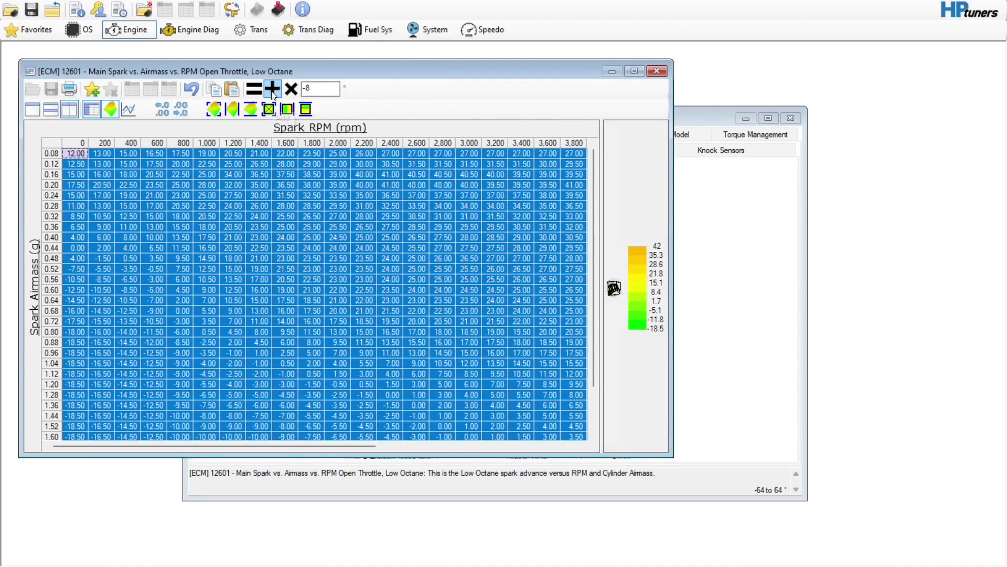
{"action": "left_click", "coordinate": [357, 215]}
{"action": "left_click", "coordinate": [656, 70]}
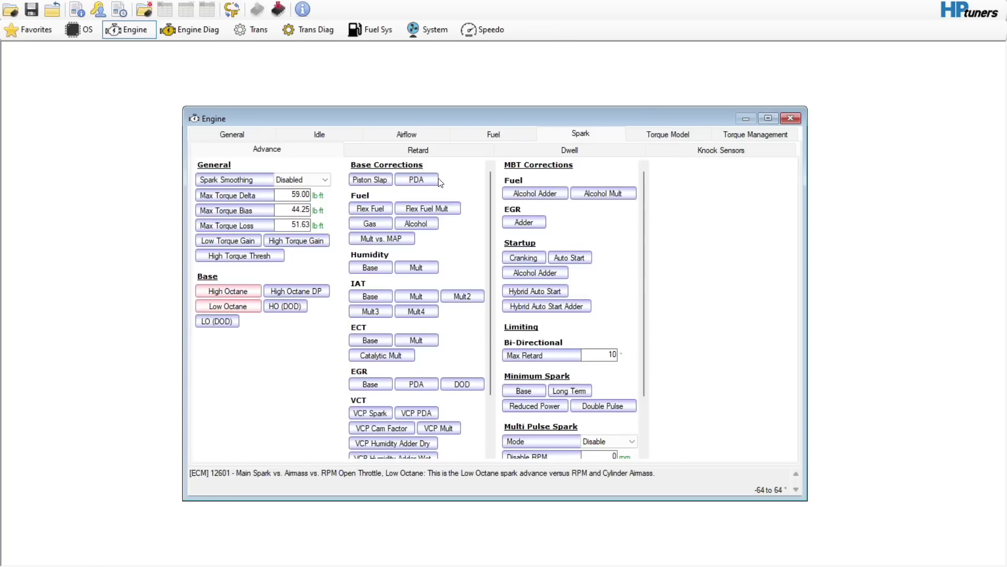
Step: Set every cell of the gasoline PE/COT spark correction table to 0
{"action": "left_click", "coordinate": [371, 225]}
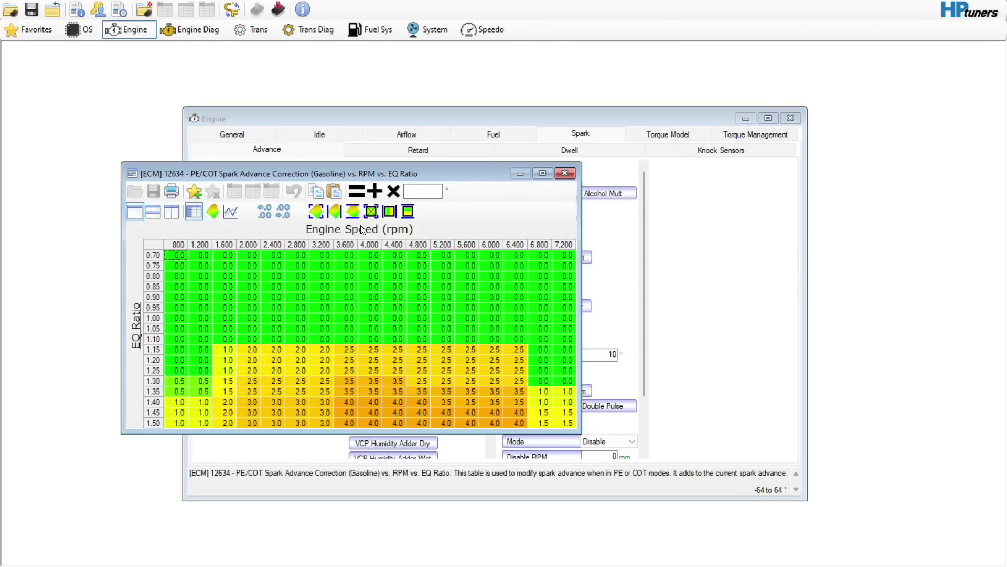
{"action": "left_click", "coordinate": [157, 244]}
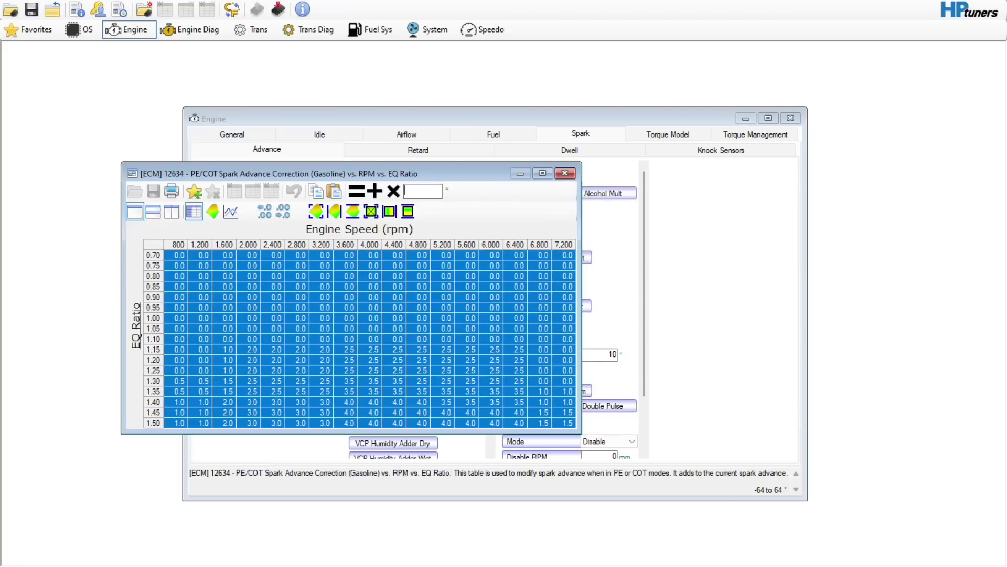
{"action": "type", "text": "0"}
{"action": "left_click", "coordinate": [356, 190]}
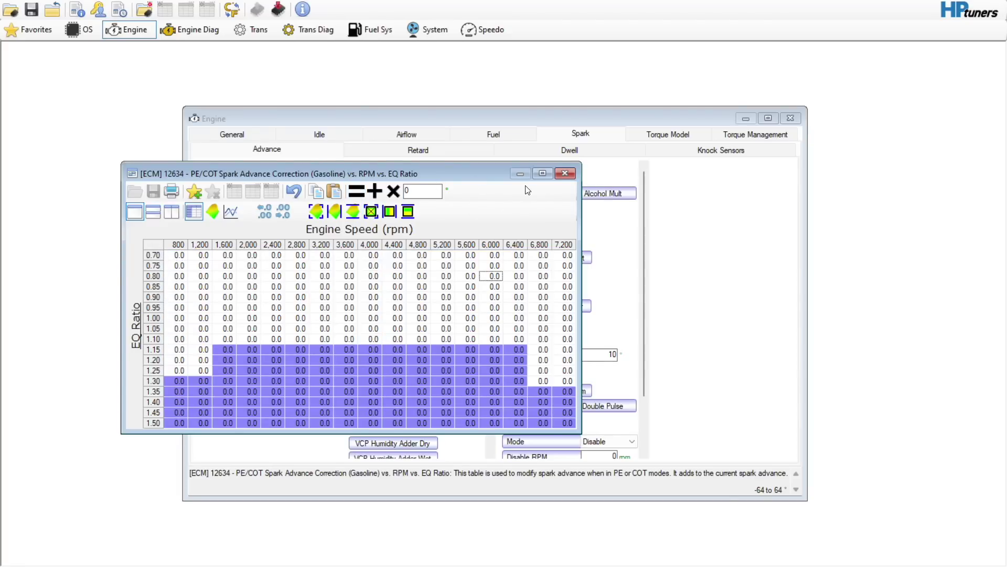
{"action": "left_click", "coordinate": [564, 173]}
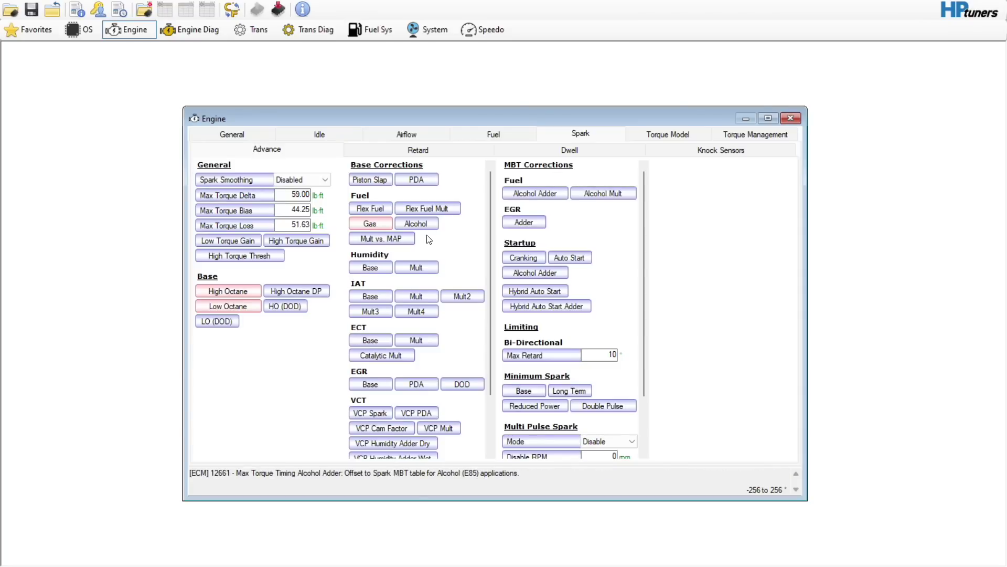
Step: Set every cell of the alcohol PE/COT spark correction table to 0
{"action": "left_click", "coordinate": [424, 228]}
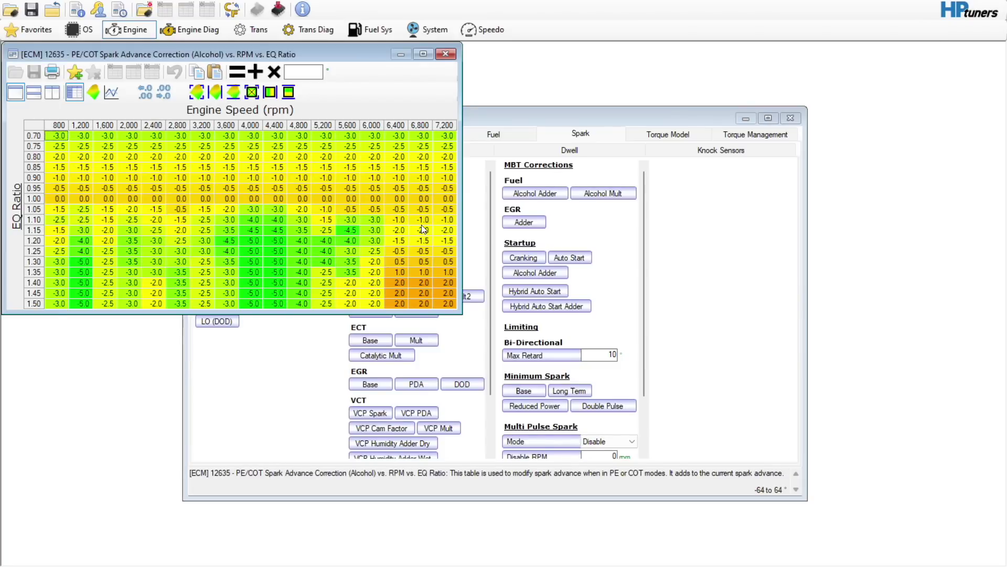
{"action": "left_click", "coordinate": [40, 118]}
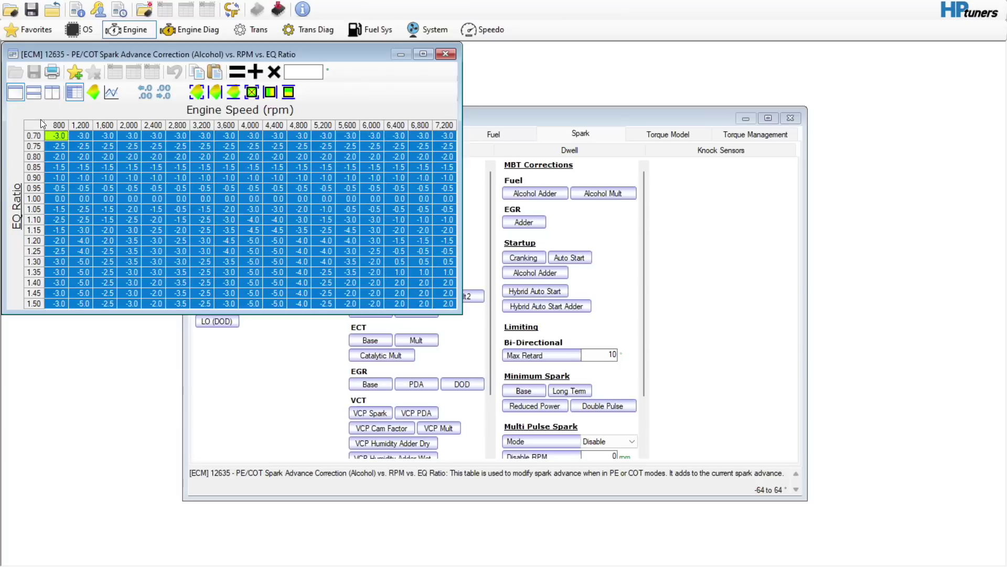
{"action": "type", "text": "0"}
{"action": "left_click", "coordinate": [237, 71]}
{"action": "left_click", "coordinate": [446, 54]}
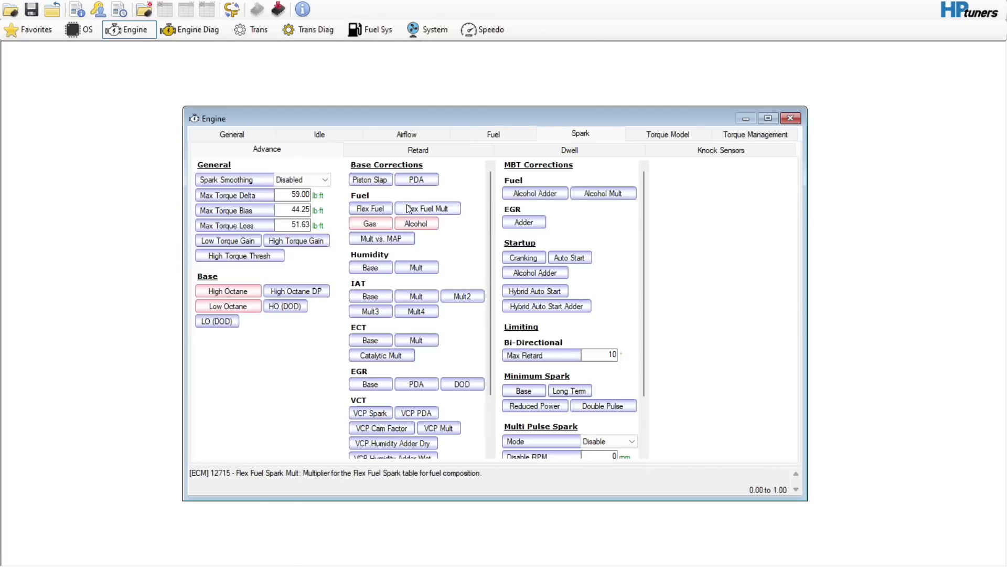
Step: Set every cell of the Humidity Spark table to 0
{"action": "left_click", "coordinate": [370, 281]}
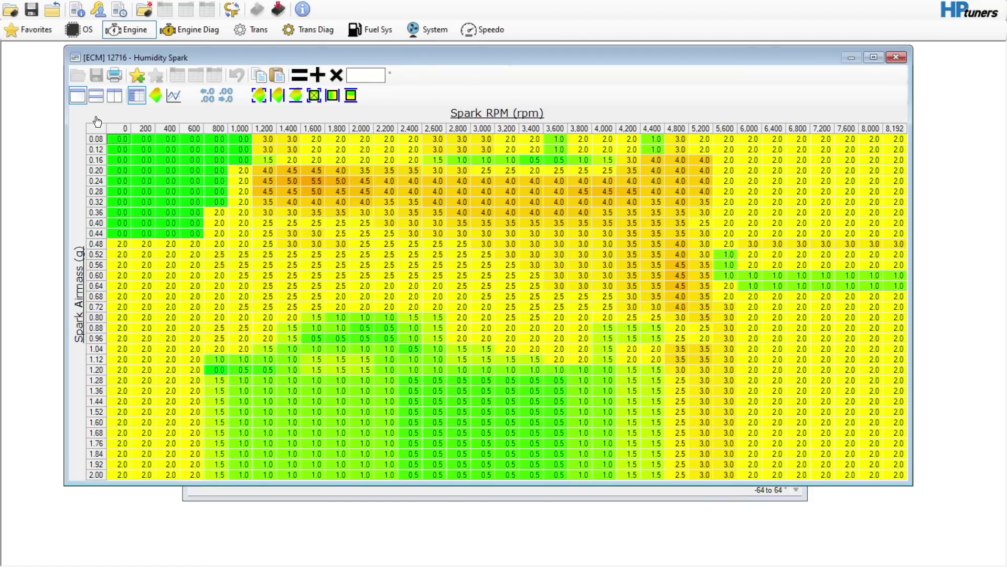
{"action": "left_click", "coordinate": [95, 128]}
{"action": "type", "text": "0"}
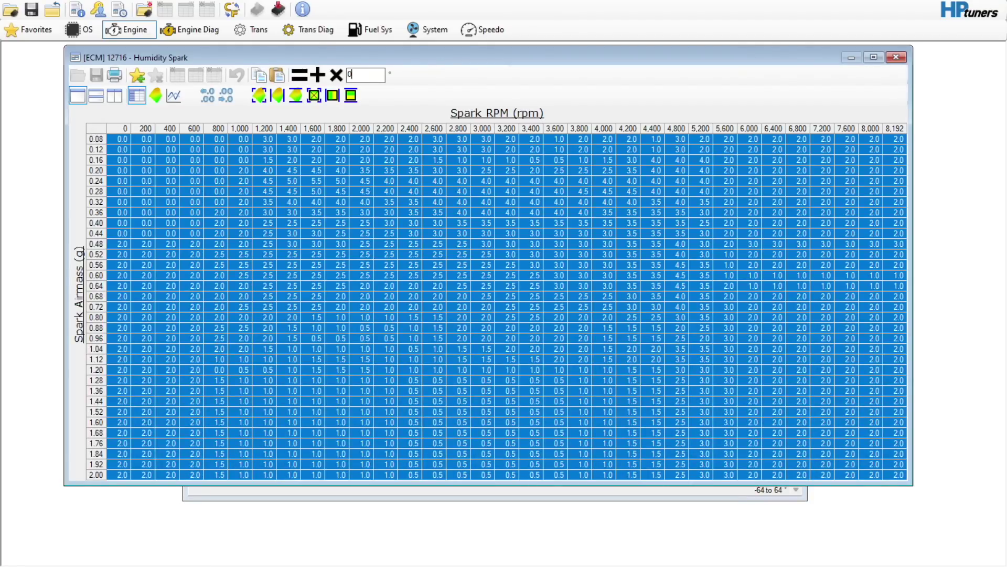
{"action": "left_click", "coordinate": [300, 75]}
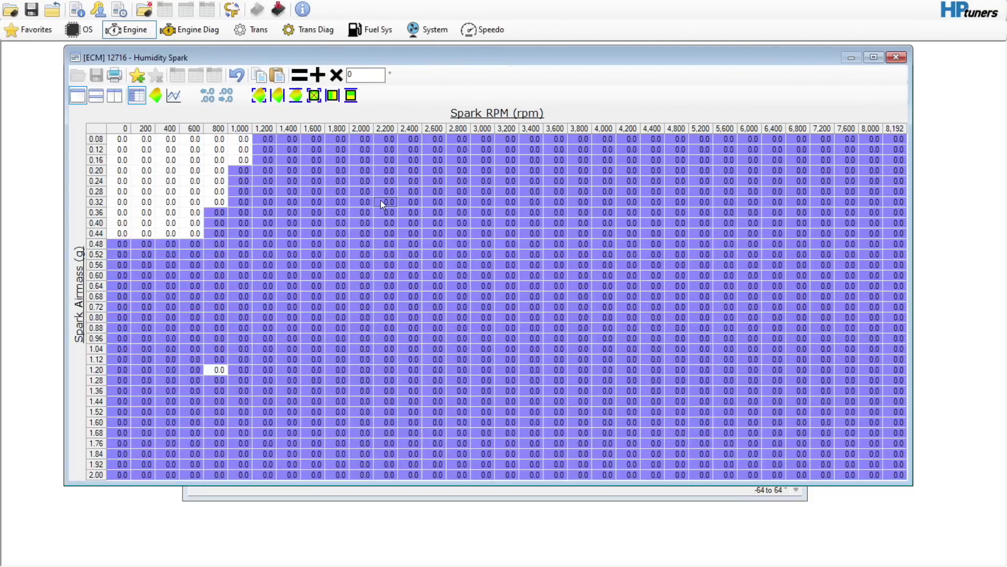
{"action": "left_click", "coordinate": [896, 57]}
Step: Zero the IAT spark correction columns from -40 °F through 154 °F
{"action": "left_click", "coordinate": [376, 296]}
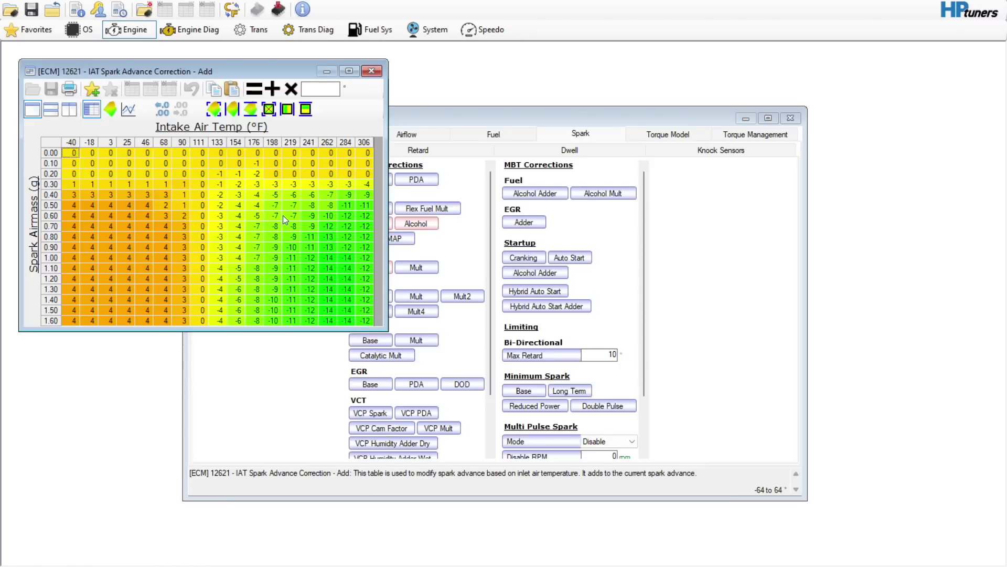
{"action": "left_click", "coordinate": [70, 142]}
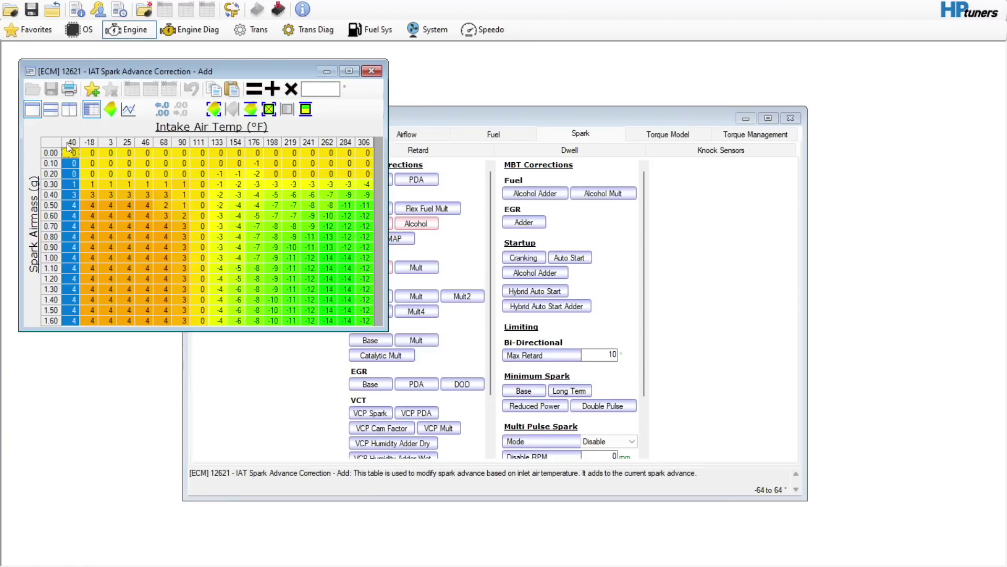
{"action": "left_click", "coordinate": [145, 142], "text": "shift"}
{"action": "left_click_drag", "start_coordinate": [150, 165], "coordinate": [230, 176]}
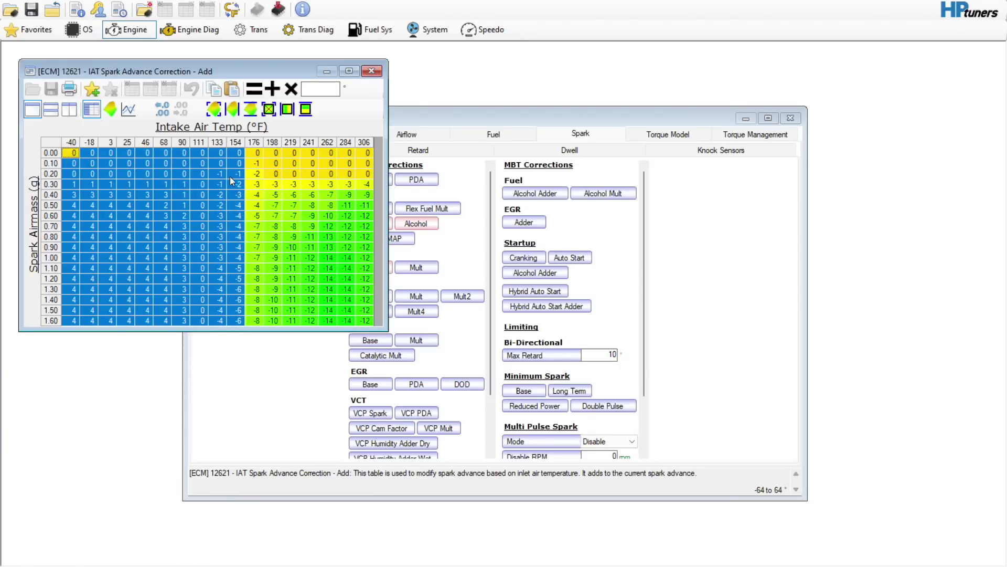
{"action": "left_click", "coordinate": [323, 89]}
{"action": "type", "text": "0"}
{"action": "left_click", "coordinate": [254, 89]}
Step: Interpolate the IAT correction horizontally between the 154 °F and 219 °F columns
{"action": "left_click", "coordinate": [238, 141]}
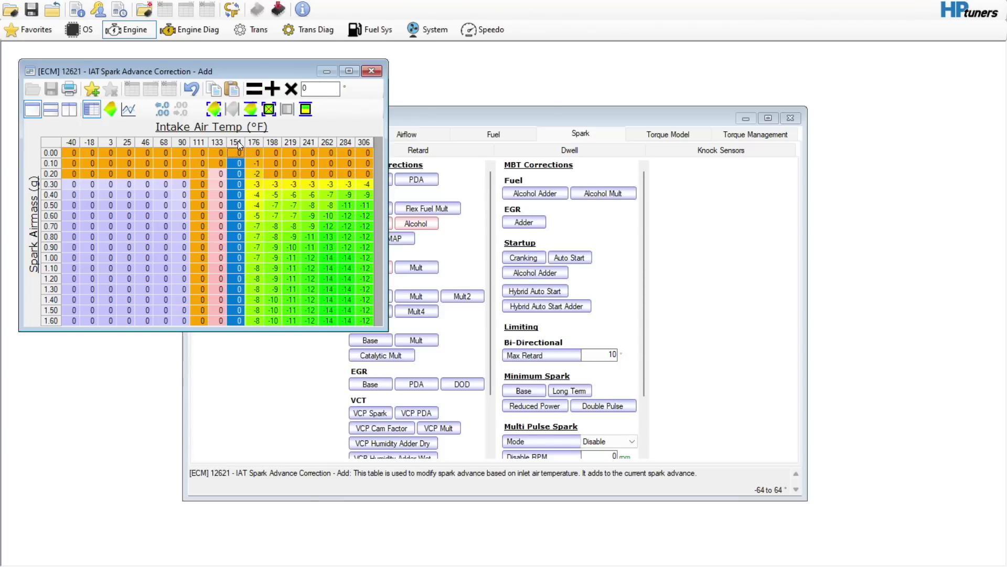
{"action": "left_click_drag", "start_coordinate": [238, 141], "coordinate": [288, 147]}
{"action": "left_click", "coordinate": [287, 109]}
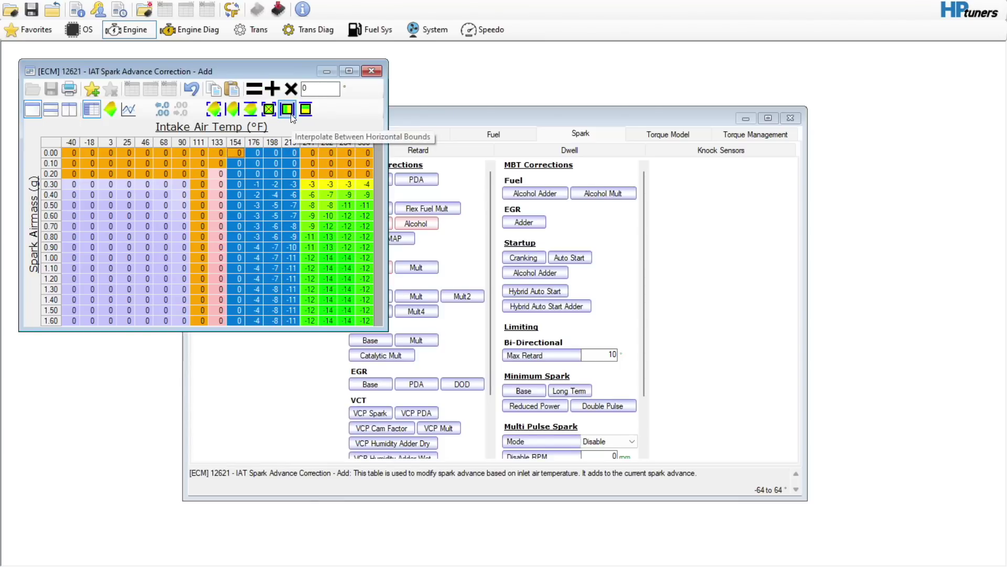
{"action": "left_click", "coordinate": [290, 204]}
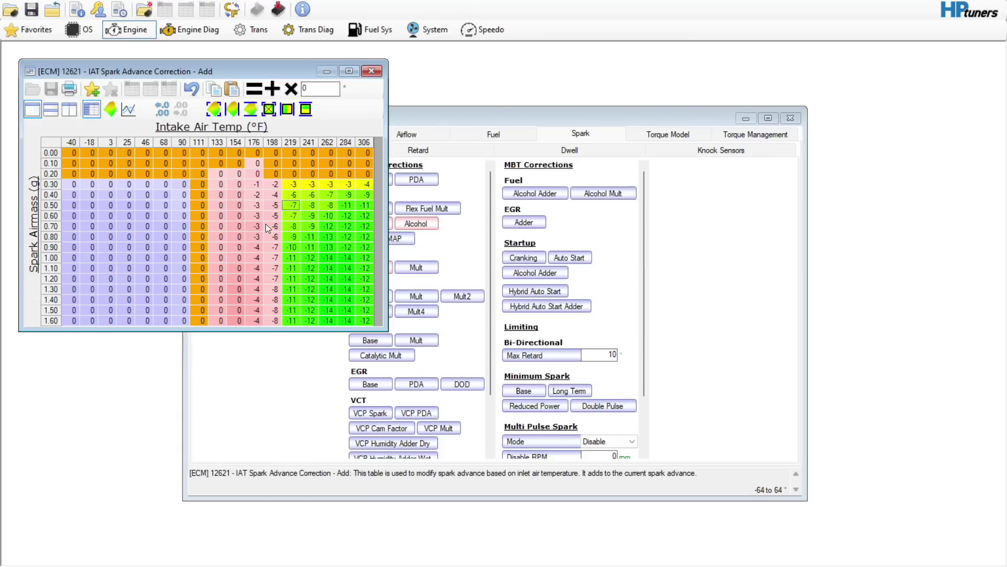
{"action": "left_click", "coordinate": [372, 73]}
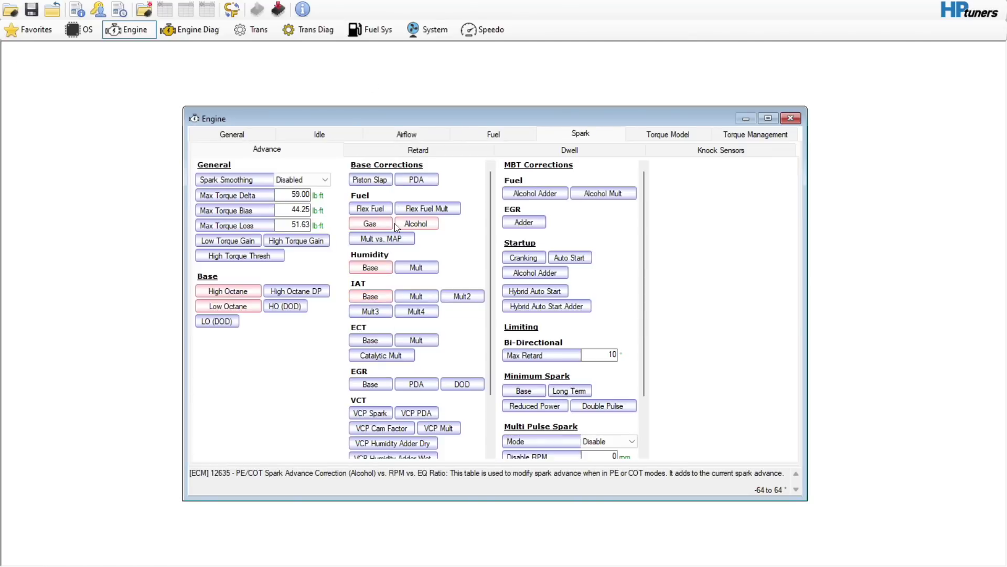
Step: Zero the ECT spark correction columns from -4 °F through 212 °F
{"action": "left_click", "coordinate": [376, 340]}
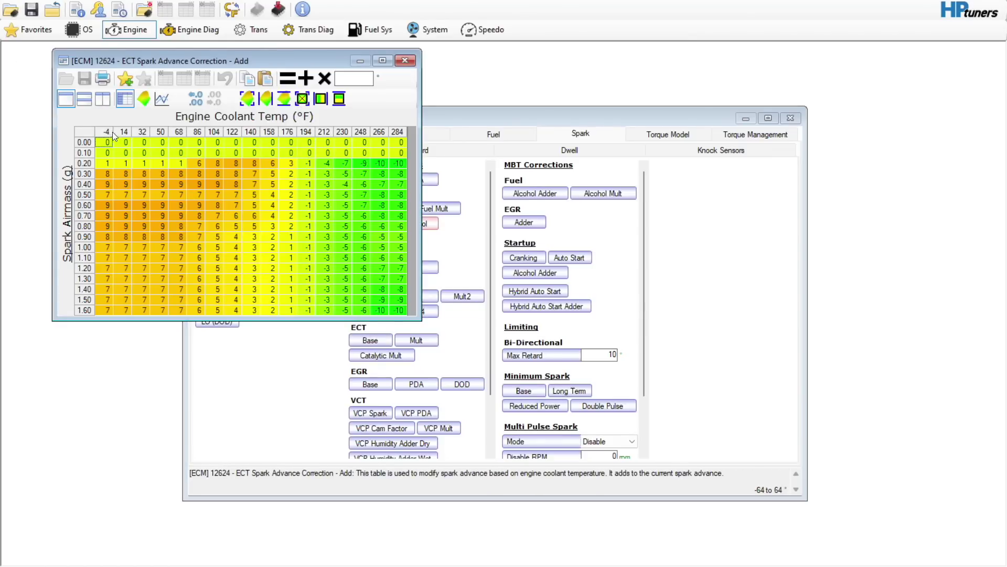
{"action": "left_click_drag", "start_coordinate": [113, 132], "coordinate": [318, 167]}
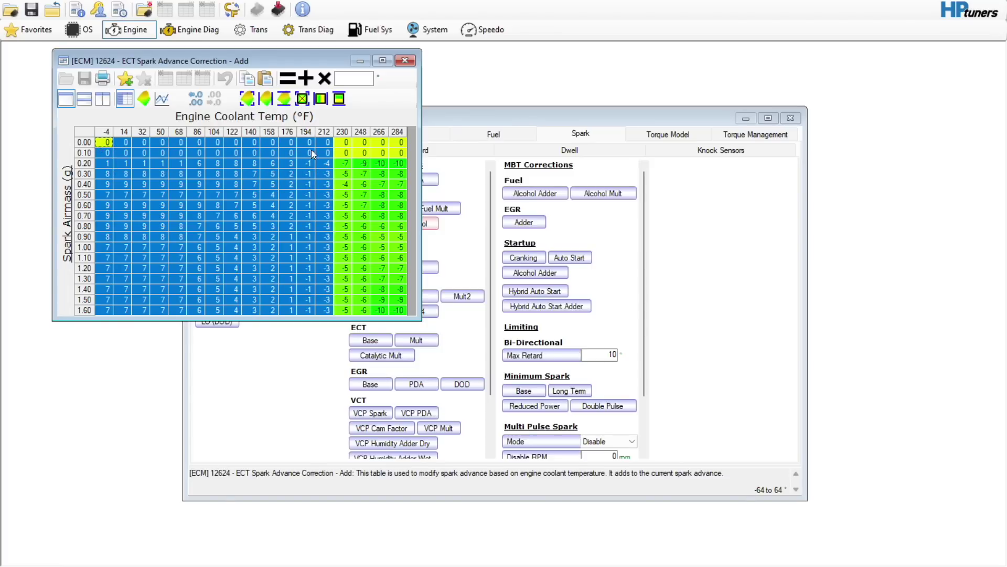
{"action": "left_click", "coordinate": [356, 83]}
{"action": "type", "text": "0"}
{"action": "left_click", "coordinate": [288, 78]}
{"action": "left_click_drag", "start_coordinate": [324, 132], "coordinate": [362, 132]}
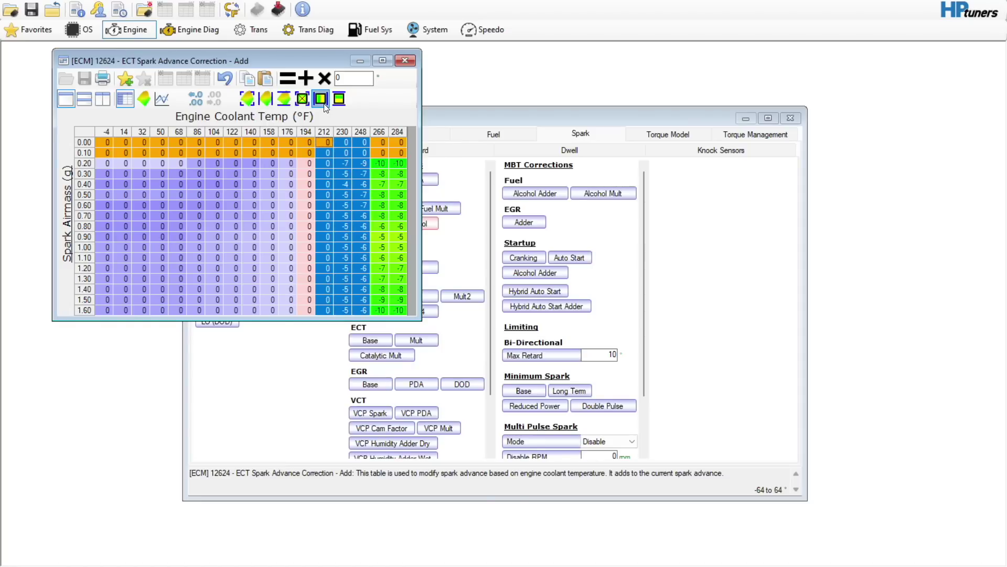
{"action": "left_click", "coordinate": [324, 177]}
{"action": "left_click", "coordinate": [405, 60]}
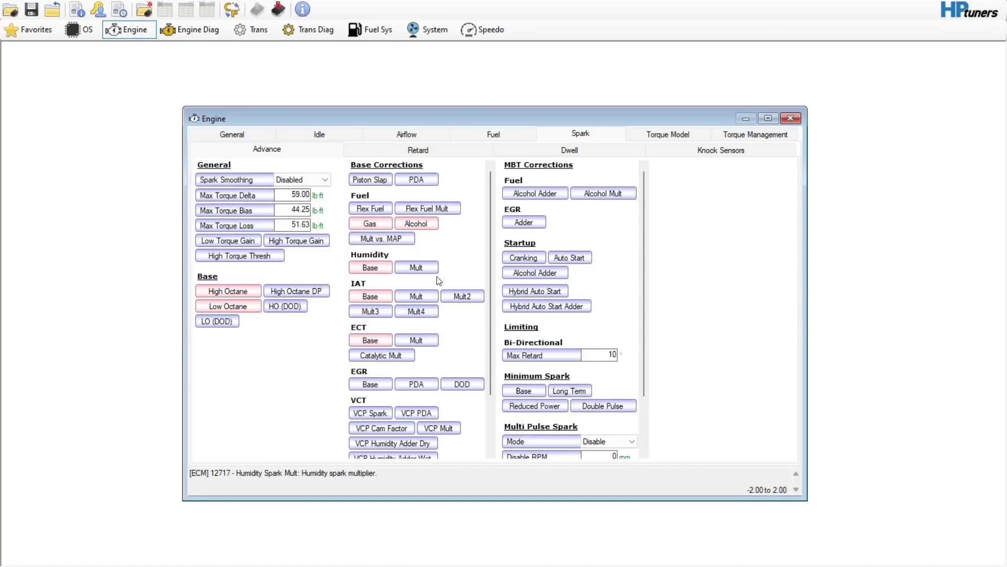
Step: Review the EGR and VCP Spark tables without changing them
{"action": "left_click", "coordinate": [371, 383]}
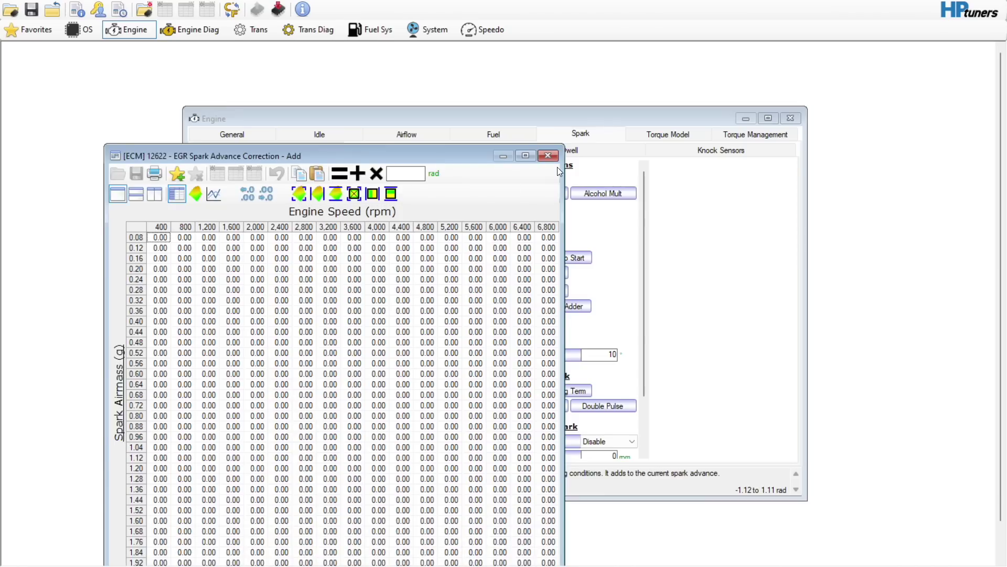
{"action": "left_click", "coordinate": [548, 155]}
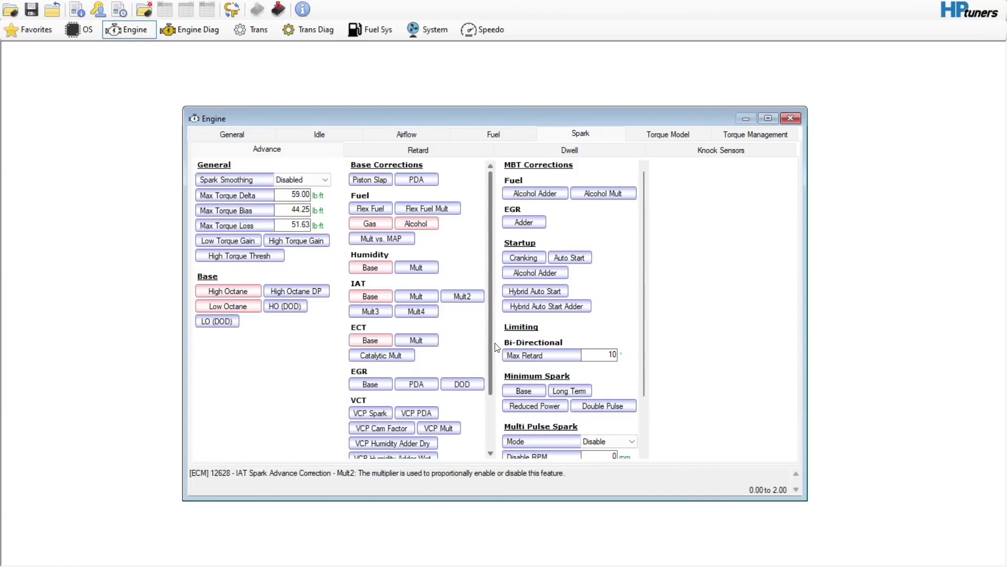
{"action": "left_click_drag", "start_coordinate": [490, 345], "coordinate": [488, 436]}
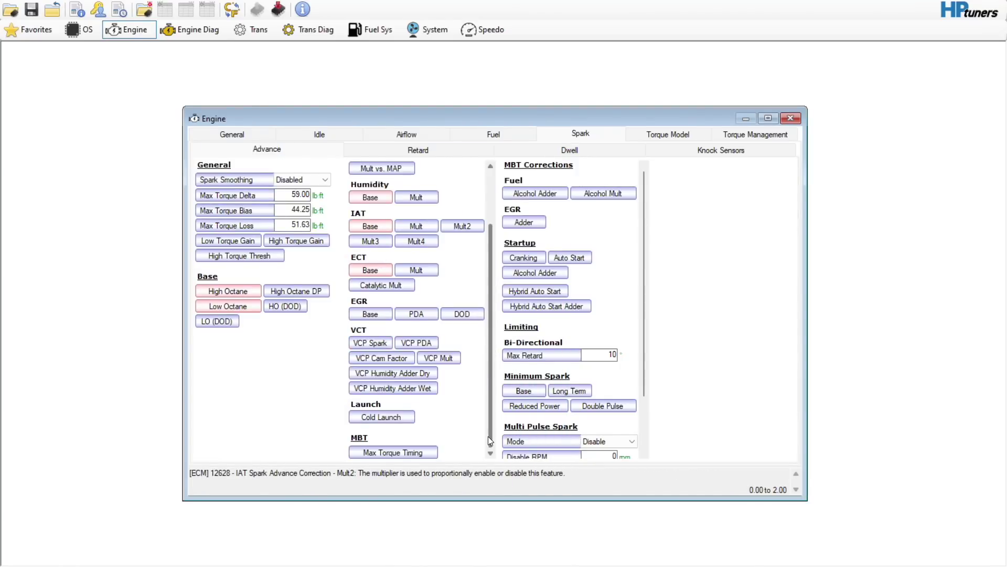
{"action": "left_click", "coordinate": [370, 343]}
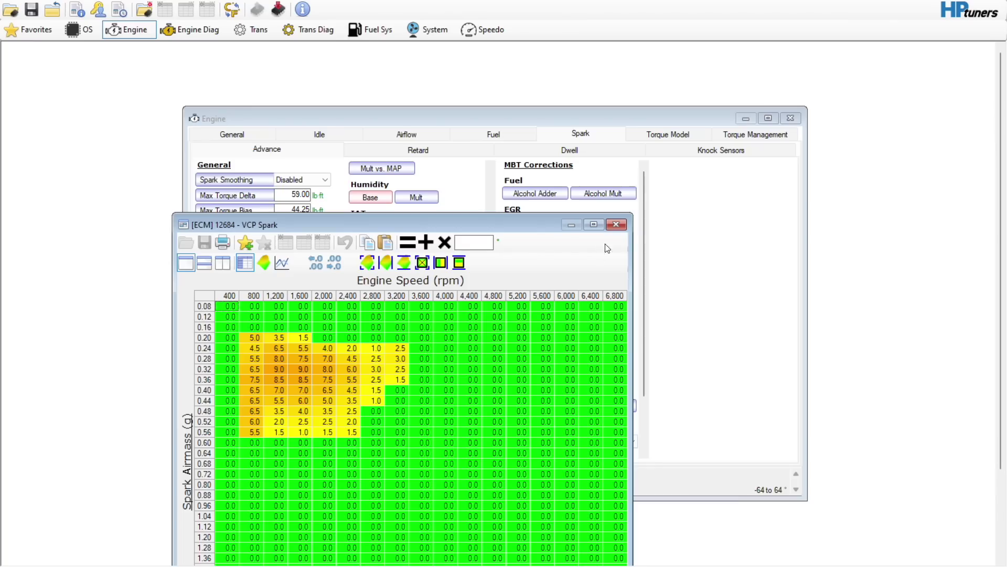
{"action": "left_click", "coordinate": [616, 225]}
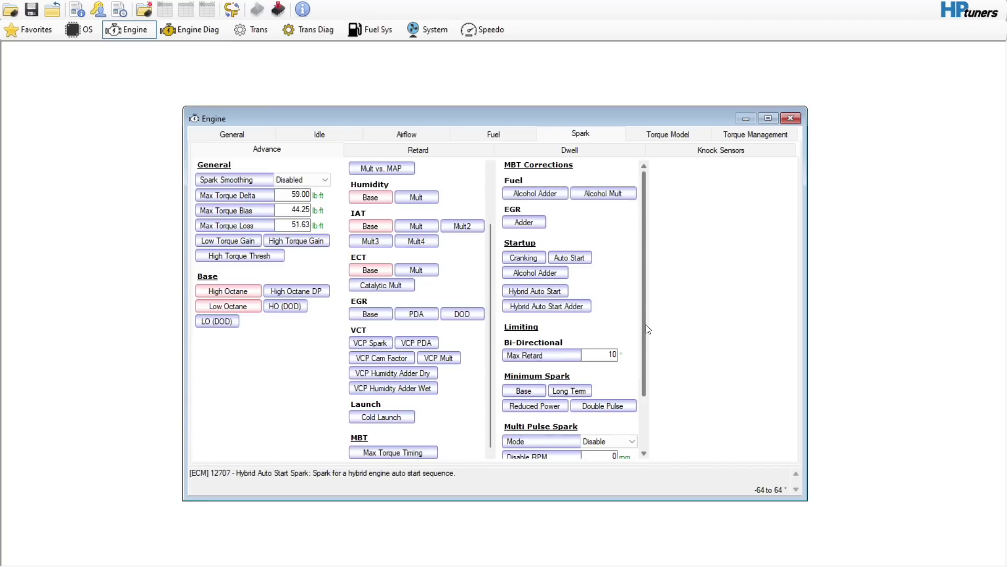
Step: Add 10 to the 0.36–0.80 g, 400–2,400 rpm block of Minimum Final Spark
{"action": "left_click_drag", "start_coordinate": [646, 325], "coordinate": [642, 267]}
{"action": "left_click", "coordinate": [520, 389]}
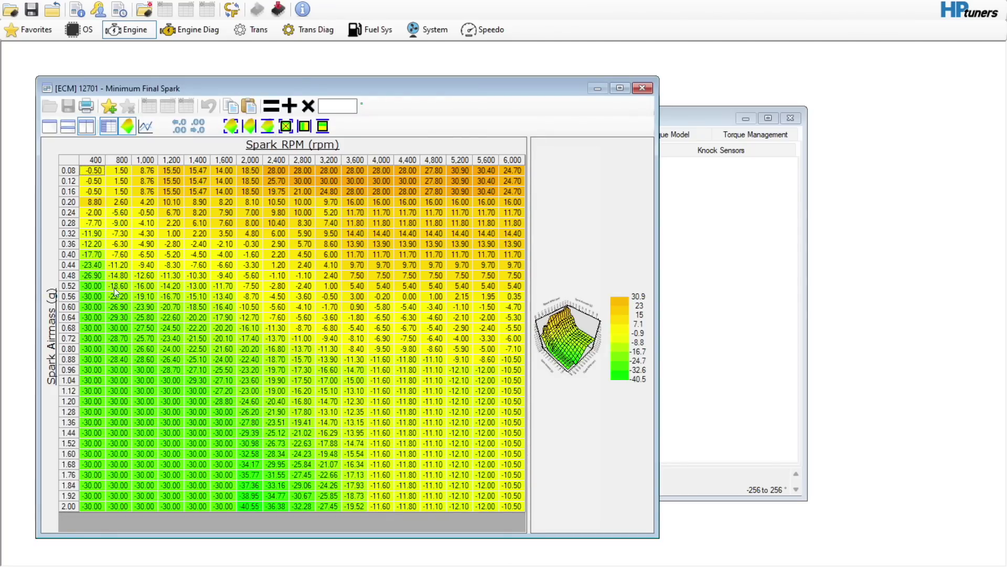
{"action": "left_click_drag", "start_coordinate": [83, 240], "coordinate": [500, 376]}
{"action": "left_click", "coordinate": [353, 103]}
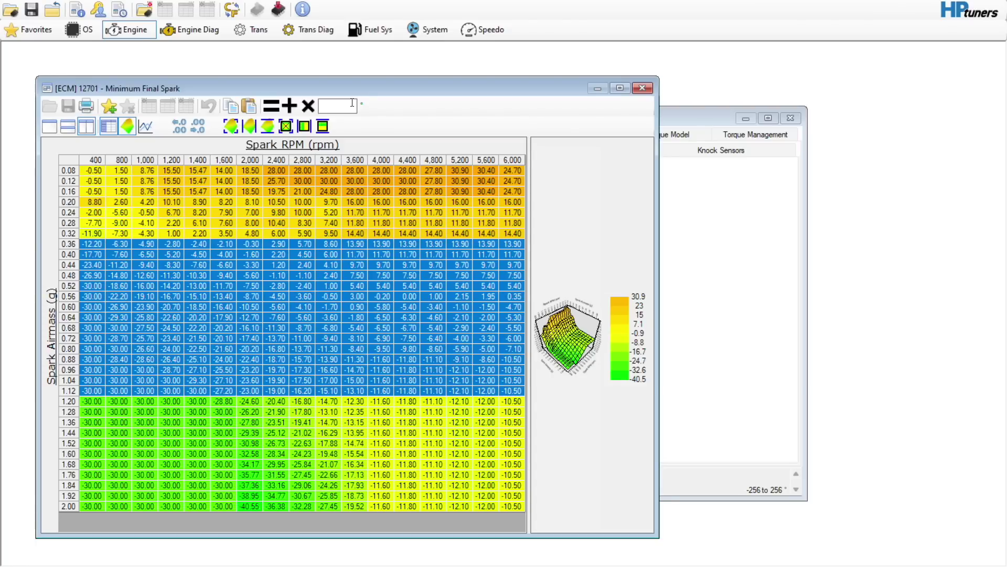
{"action": "type", "text": "10"}
{"action": "left_click", "coordinate": [289, 105]}
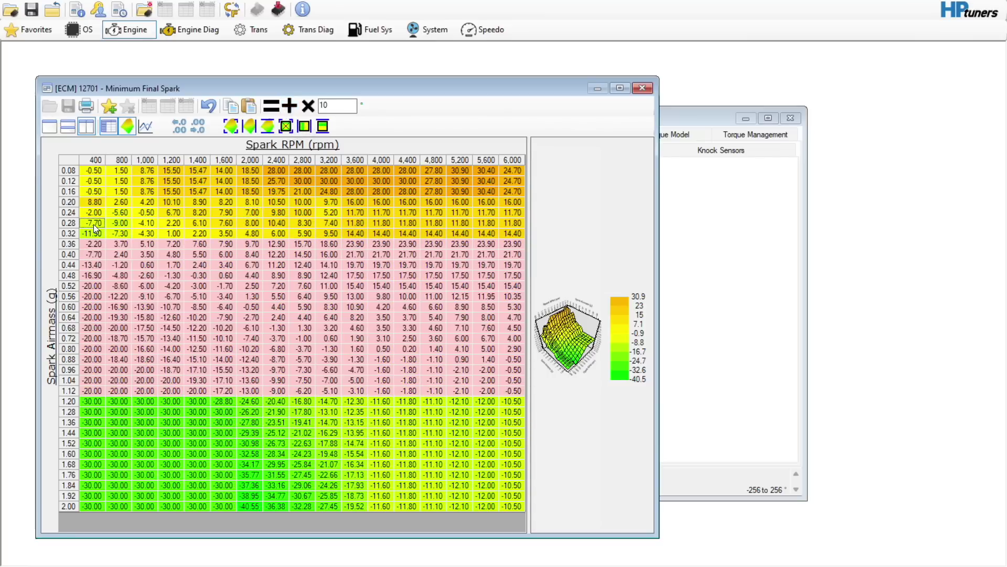
Step: Smooth the entire Minimum Final Spark table and copy its values
{"action": "left_click_drag", "start_coordinate": [94, 229], "coordinate": [94, 181]}
{"action": "left_click", "coordinate": [65, 159]}
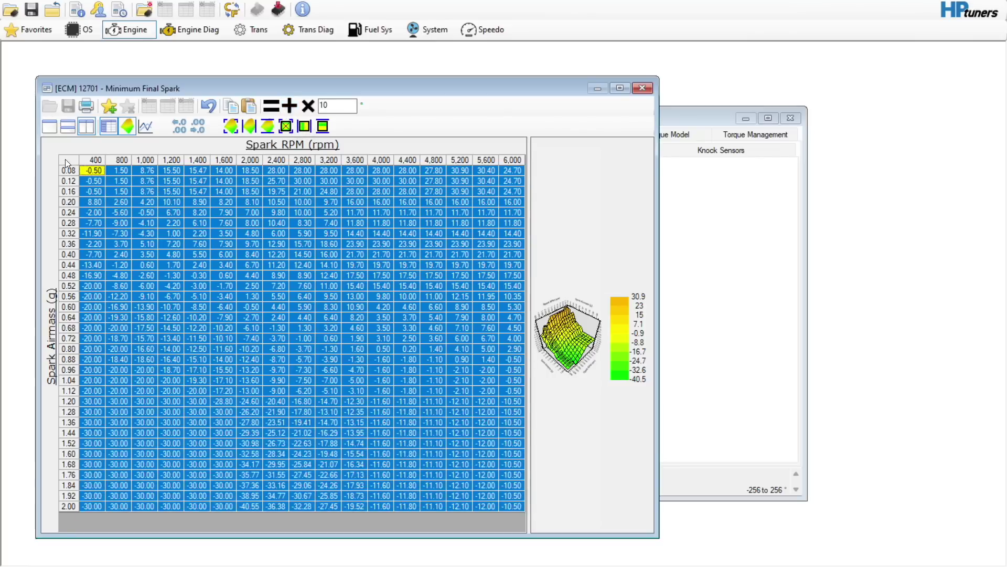
{"action": "left_click", "coordinate": [229, 128]}
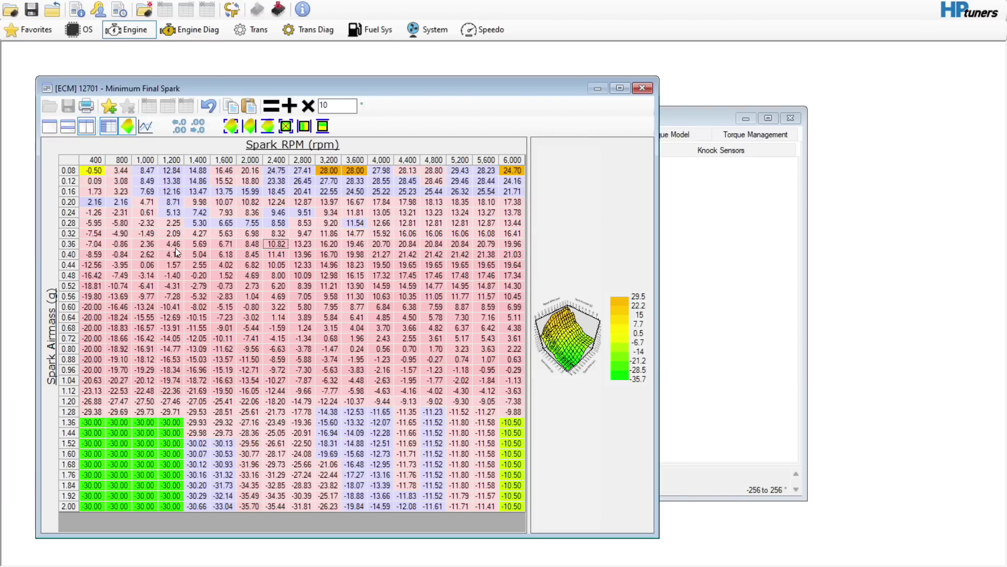
{"action": "left_click", "coordinate": [68, 161]}
{"action": "right_click", "coordinate": [68, 162]}
{"action": "left_click", "coordinate": [99, 167]}
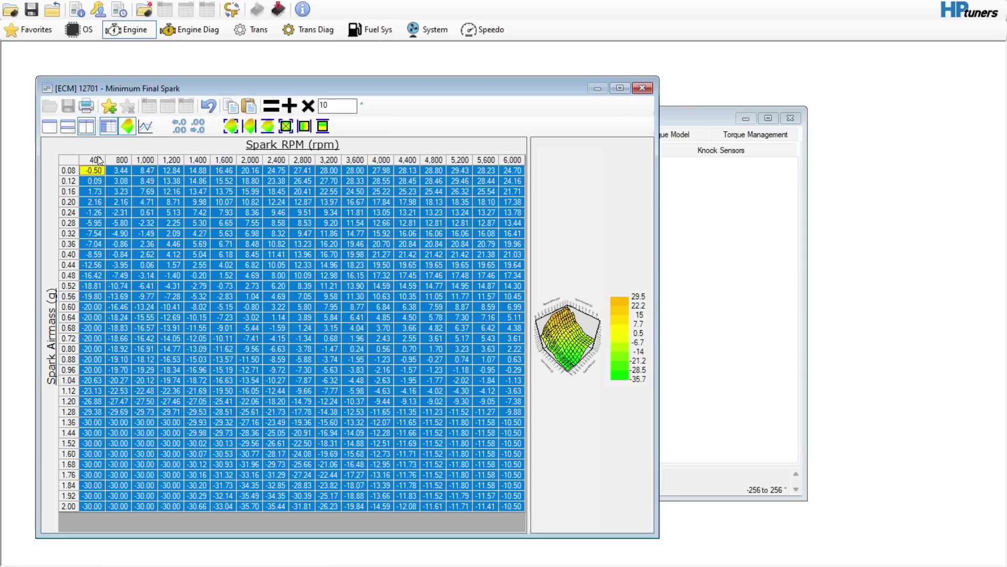
{"action": "left_click", "coordinate": [650, 89]}
Step: Paste the Minimum Final Spark values into the whole Minimum Spark Advance Long table
{"action": "left_click", "coordinate": [571, 330]}
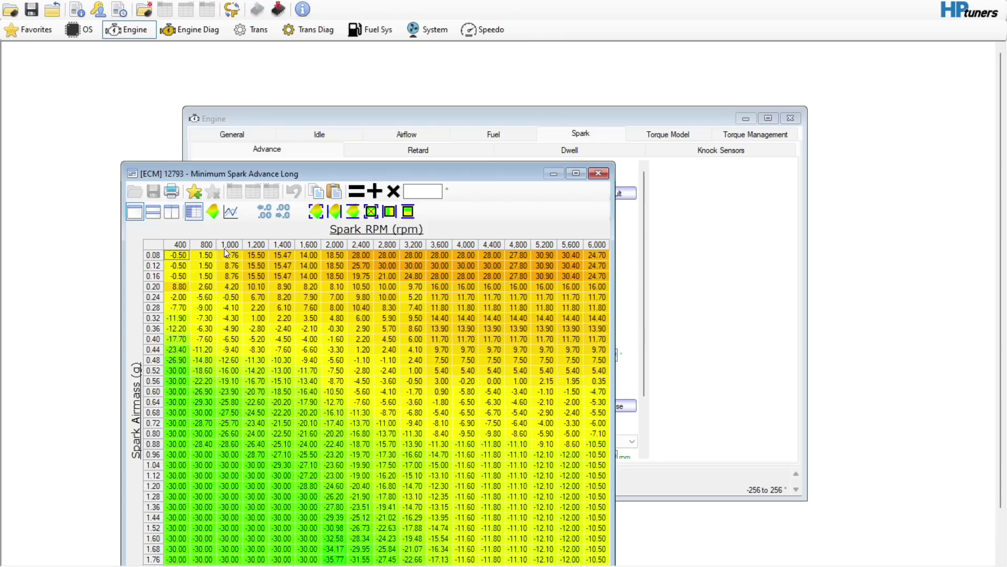
{"action": "left_click", "coordinate": [157, 245]}
{"action": "right_click", "coordinate": [156, 246]}
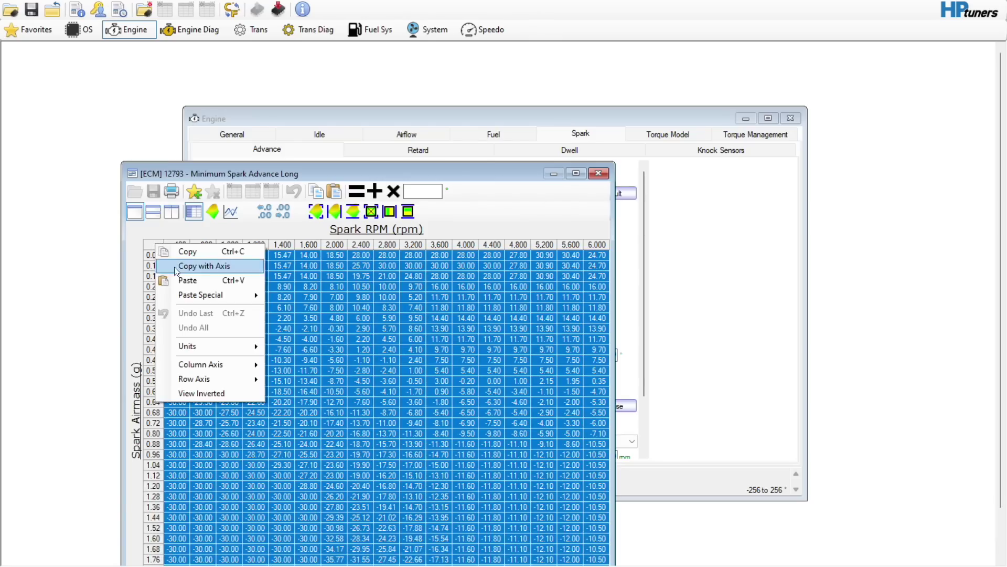
{"action": "left_click", "coordinate": [187, 280]}
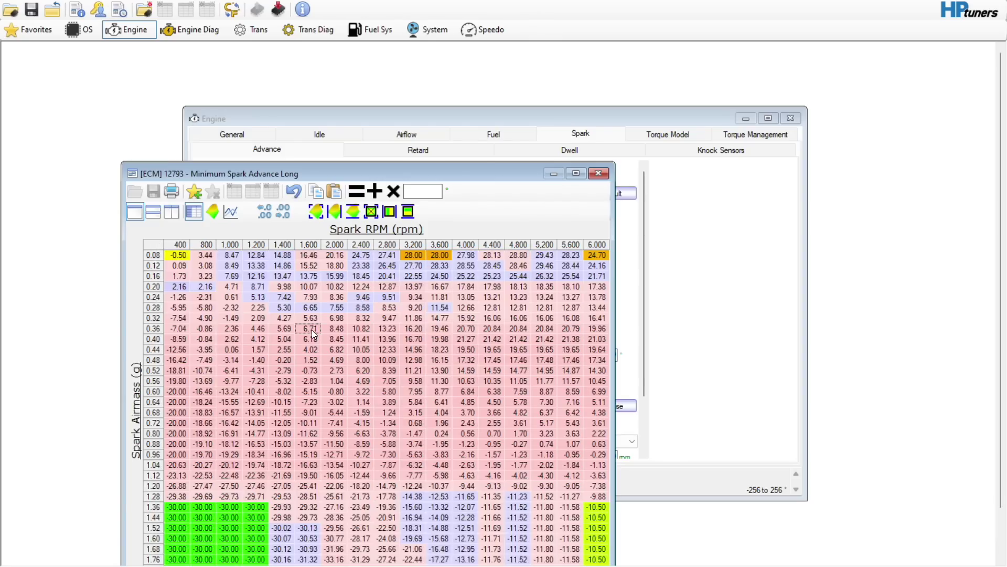
{"action": "left_click", "coordinate": [599, 173]}
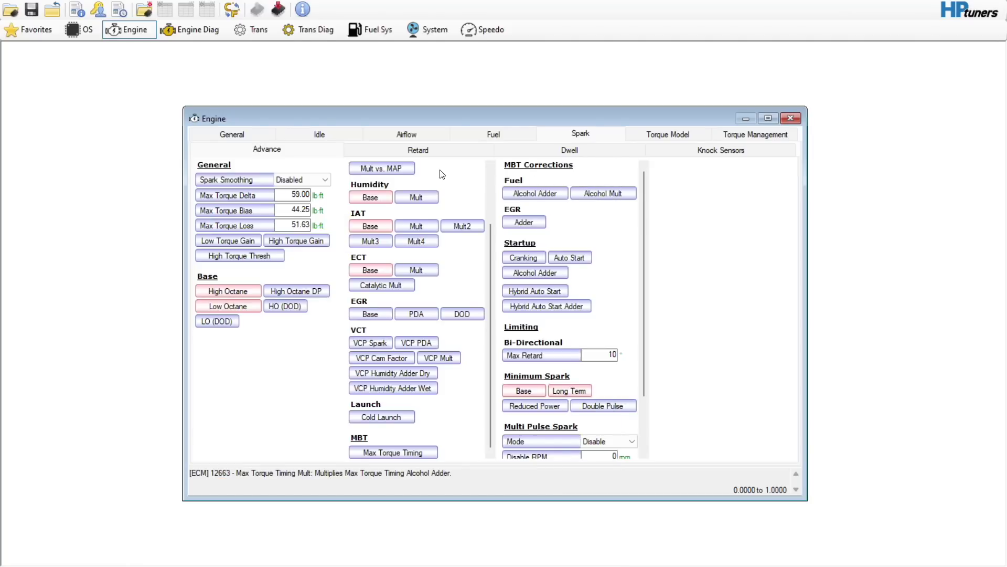
Step: Set knock retard Max Step to 4.0 and fill the Attack Rate row with 3
{"action": "left_click", "coordinate": [419, 150]}
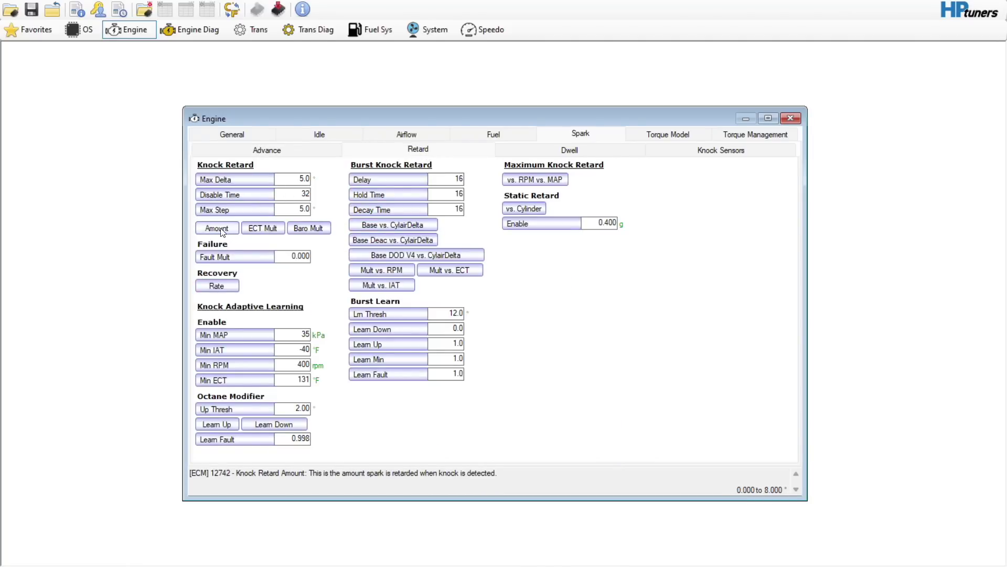
{"action": "left_click", "coordinate": [278, 210]}
{"action": "double_click", "coordinate": [278, 210]}
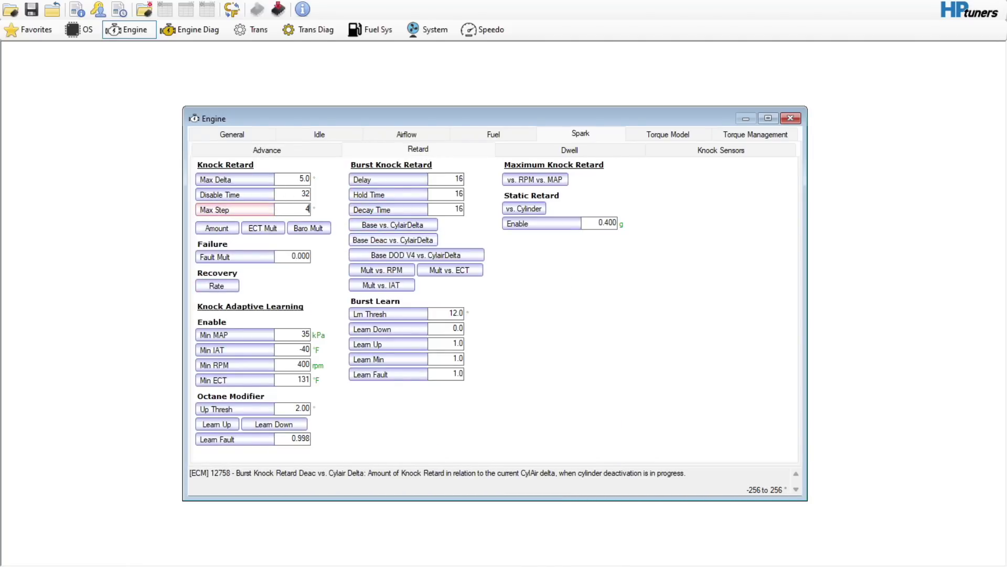
{"action": "left_click", "coordinate": [225, 232]}
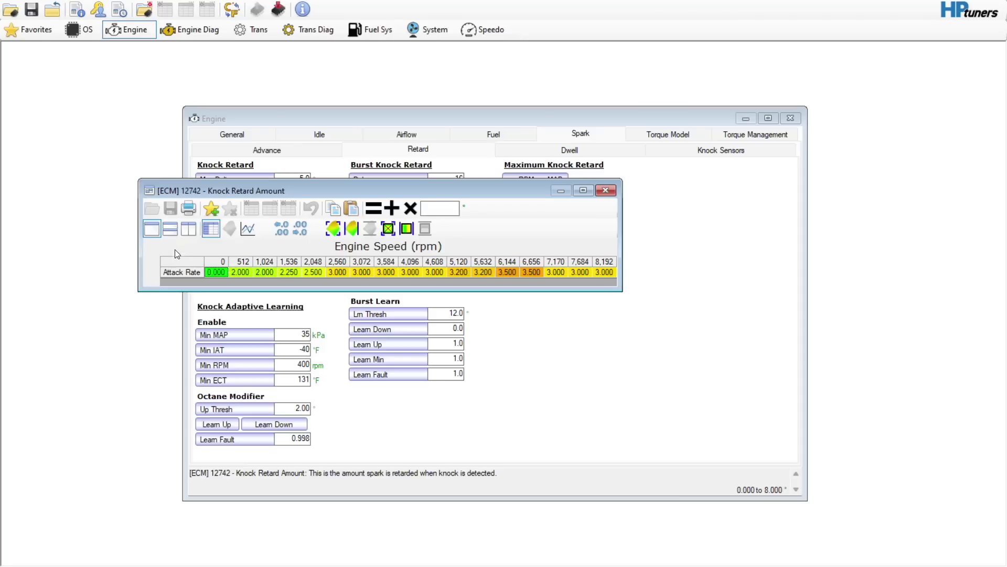
{"action": "left_click", "coordinate": [188, 257]}
{"action": "left_click", "coordinate": [424, 204]}
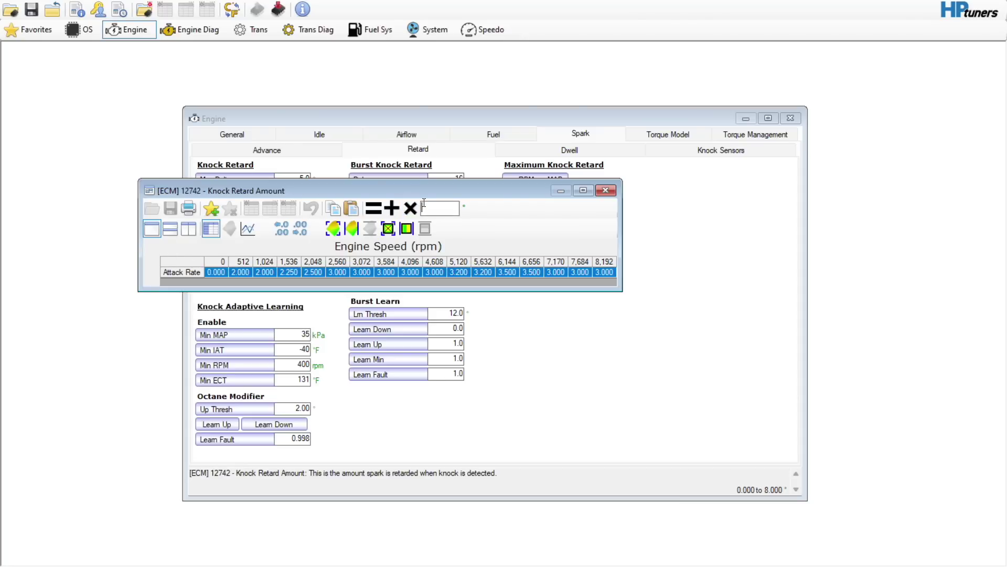
{"action": "type", "text": "3"}
{"action": "key", "text": "Return"}
{"action": "left_click", "coordinate": [615, 192]}
Step: Set Knock Retard Recovery Rate from 2,000 to 8,000 rpm to 0.2 (0.203)
{"action": "left_click", "coordinate": [219, 282]}
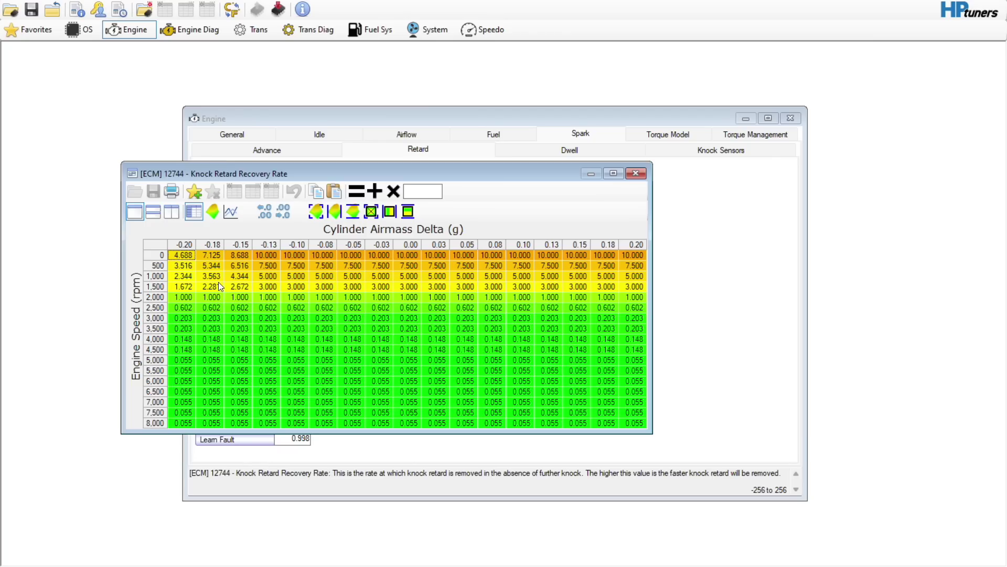
{"action": "left_click_drag", "start_coordinate": [159, 298], "coordinate": [231, 512]}
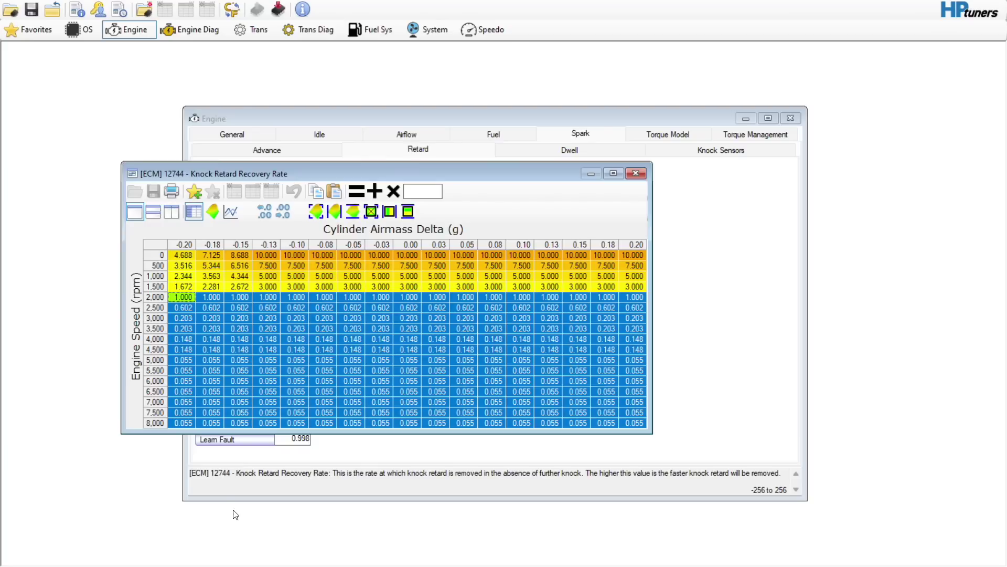
{"action": "left_click", "coordinate": [441, 187]}
{"action": "type", "text": ".2"}
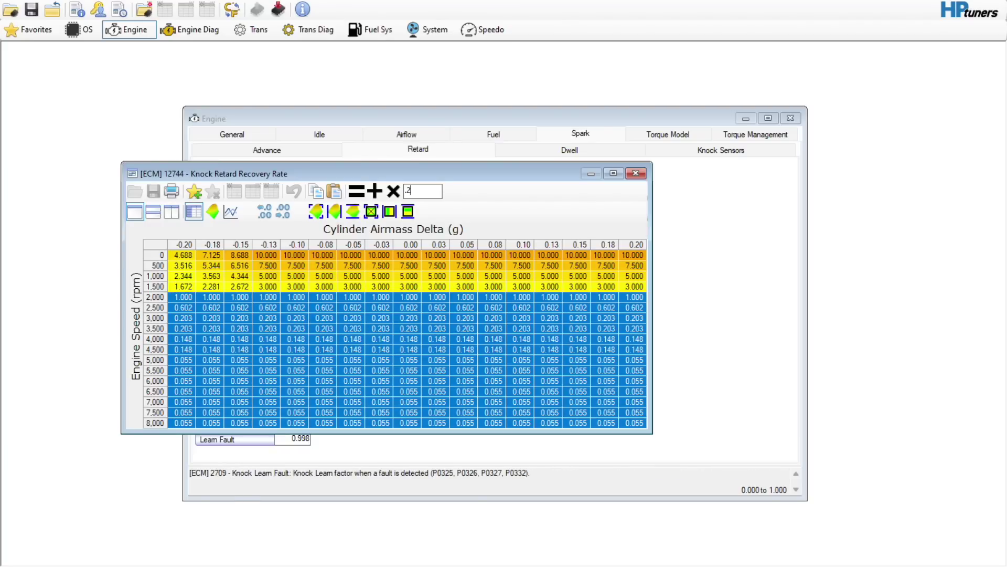
{"action": "left_click", "coordinate": [364, 193]}
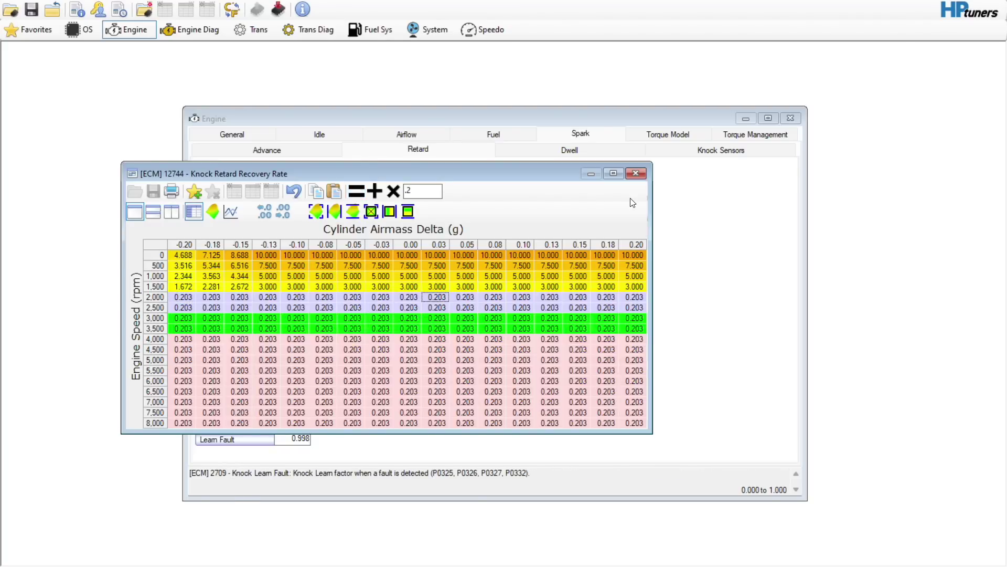
{"action": "left_click", "coordinate": [636, 174]}
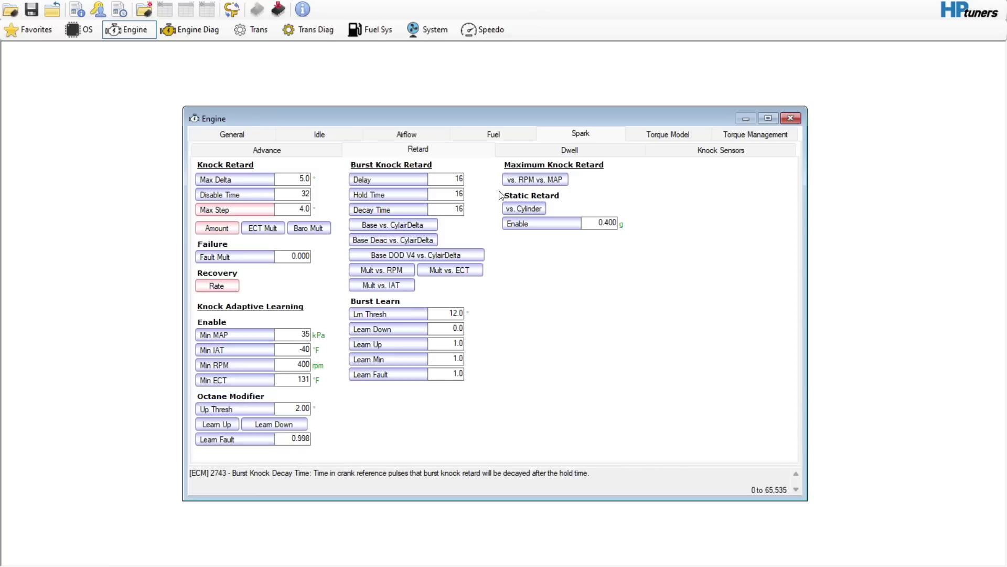
Step: Zero the burst knock Delay, Hold Time and Decay Time values
{"action": "left_click", "coordinate": [456, 179]}
{"action": "type", "text": "0"}
{"action": "key", "text": "Tab"}
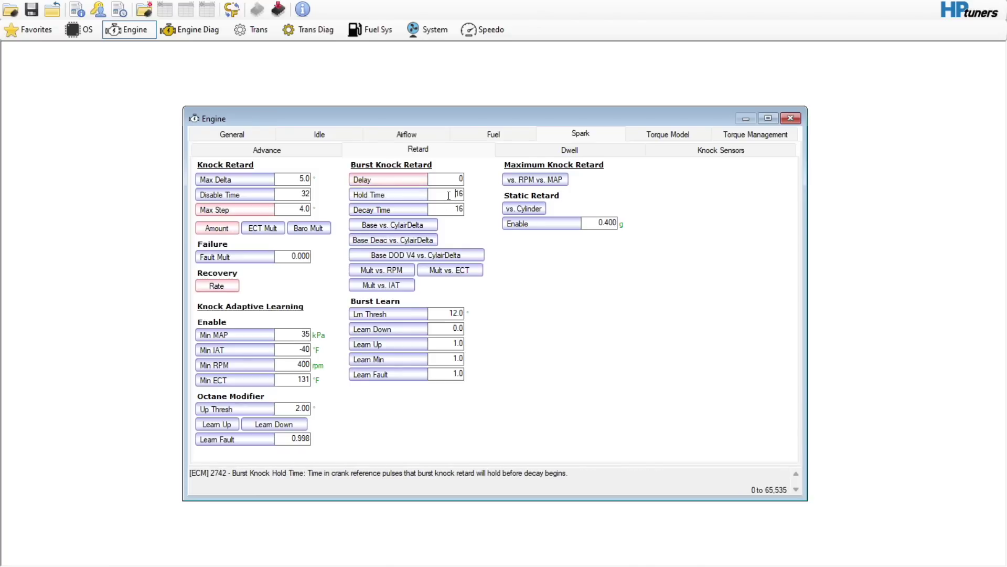
{"action": "type", "text": "0"}
{"action": "key", "text": "Tab"}
{"action": "type", "text": "0"}
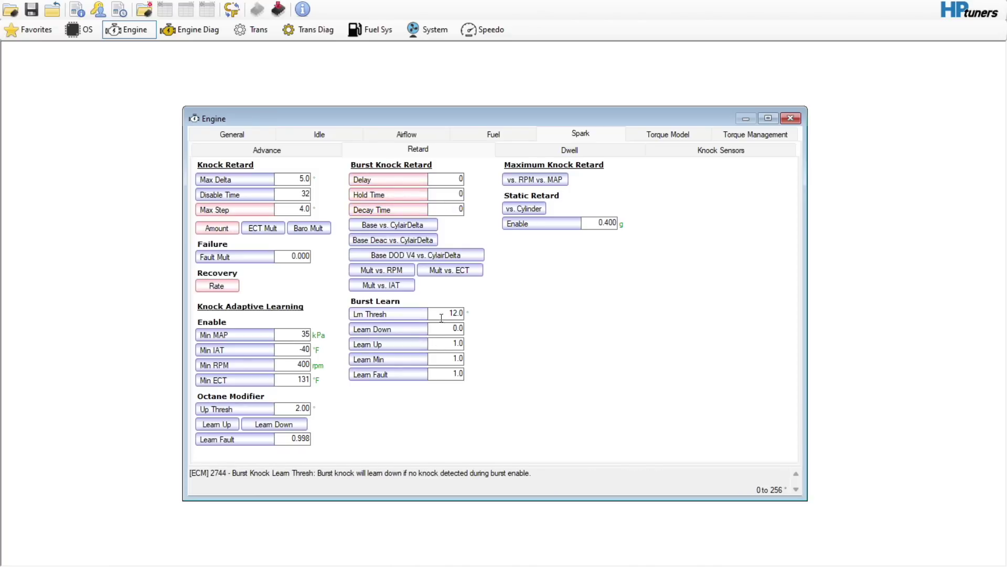
Step: Zero the burst knock Lm Thresh, Learn Min and the other burst learn values
{"action": "left_click", "coordinate": [445, 313]}
{"action": "type", "text": "0"}
{"action": "key", "text": "Tab"}
{"action": "key", "text": "Tab"}
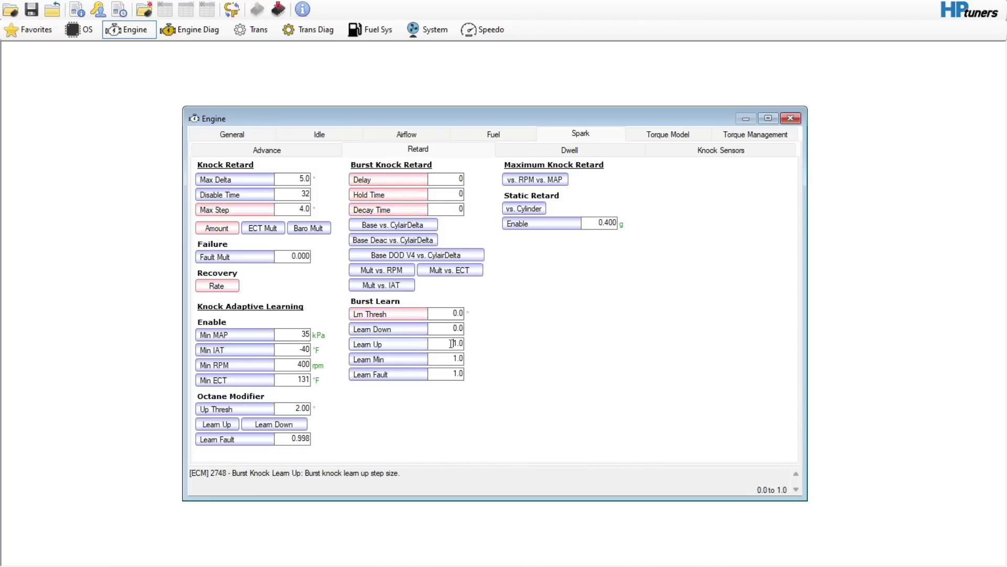
{"action": "type", "text": "0"}
{"action": "key", "text": "Tab"}
{"action": "type", "text": "0"}
{"action": "key", "text": "Tab"}
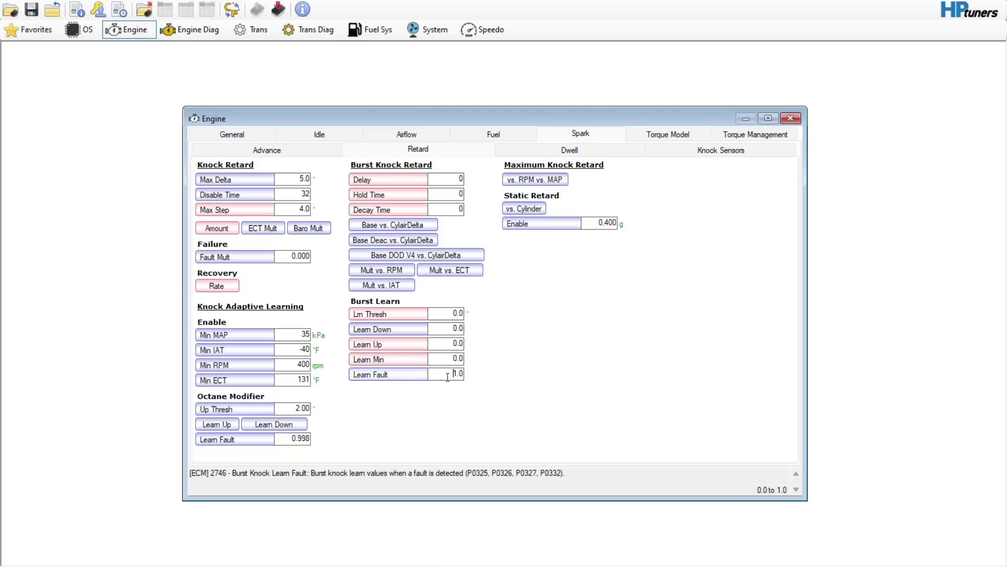
{"action": "type", "text": "0"}
Step: Zero the V8 Mode Retard row of the Burst Knock Retard vs. Cylair Delta table
{"action": "left_click", "coordinate": [392, 224]}
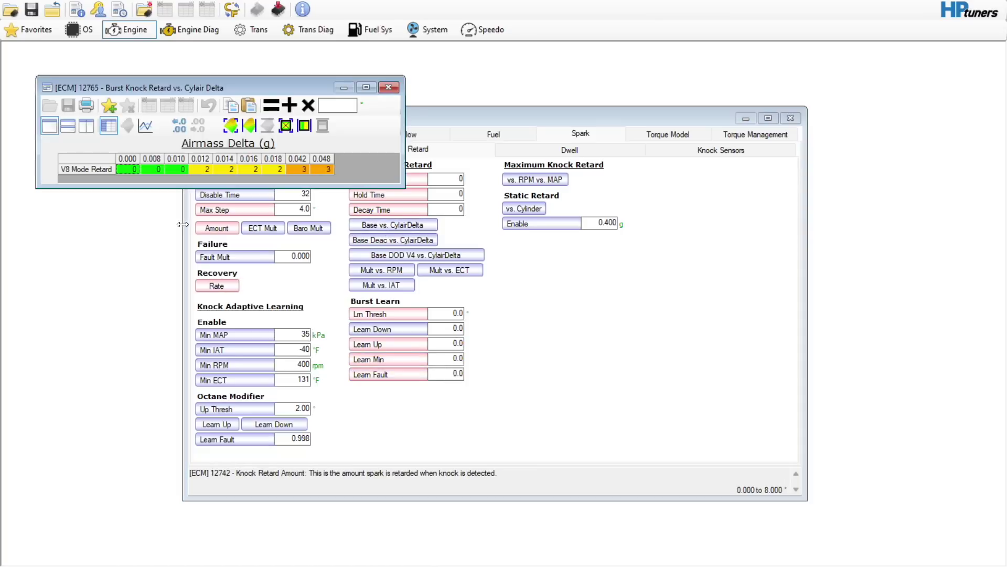
{"action": "left_click", "coordinate": [107, 160]}
{"action": "type", "text": "0"}
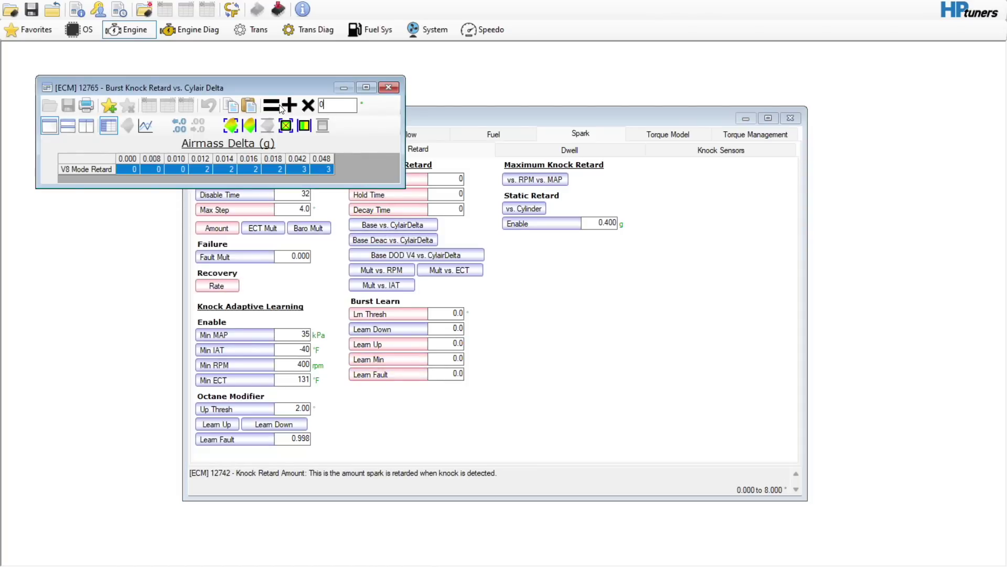
{"action": "left_click", "coordinate": [272, 105]}
{"action": "left_click", "coordinate": [388, 87]}
Step: Zero the Deac In Progress Retard row and leave the Base DOD V4 table unchanged
{"action": "left_click", "coordinate": [391, 241]}
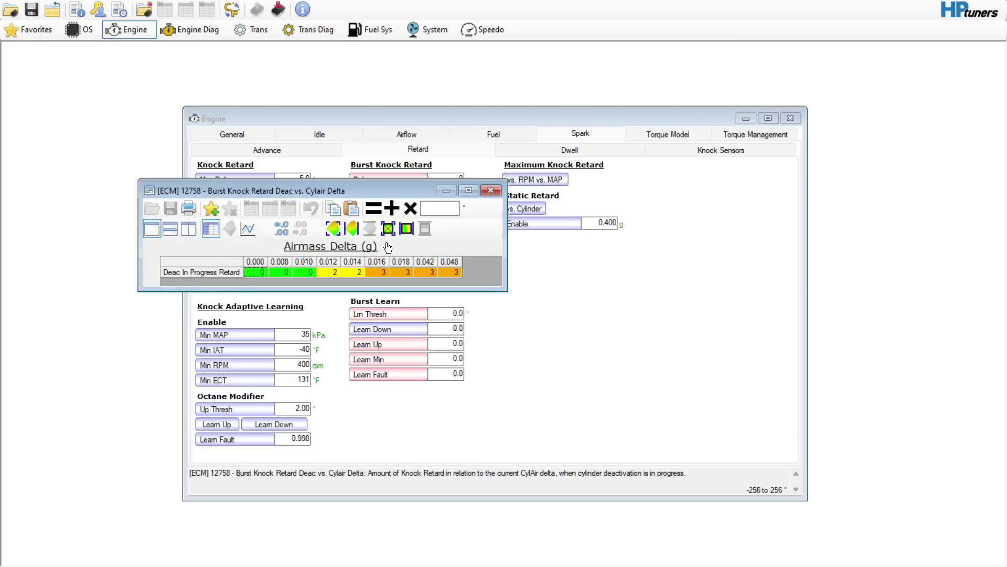
{"action": "left_click", "coordinate": [238, 260]}
{"action": "type", "text": "0"}
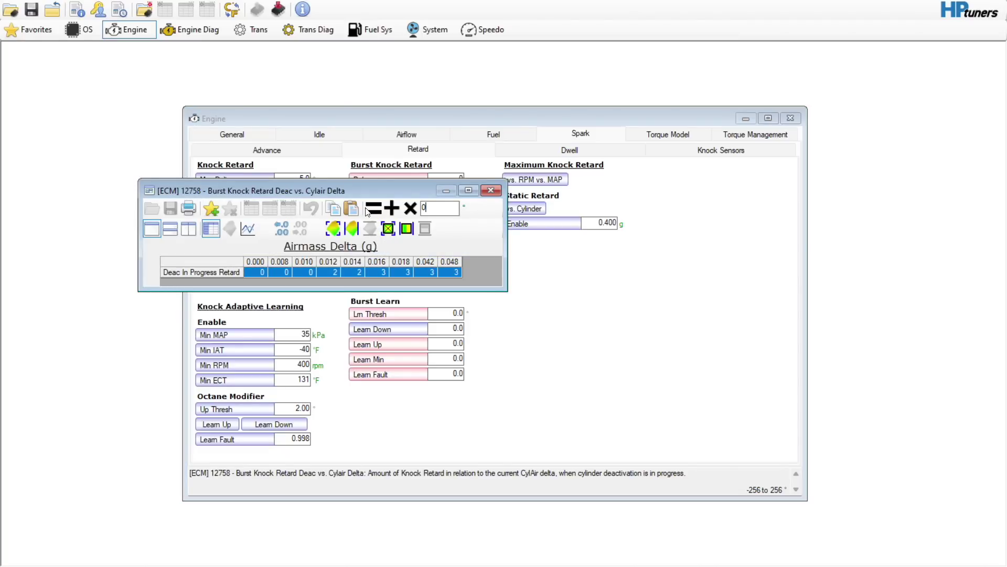
{"action": "left_click", "coordinate": [374, 209]}
{"action": "left_click", "coordinate": [491, 190]}
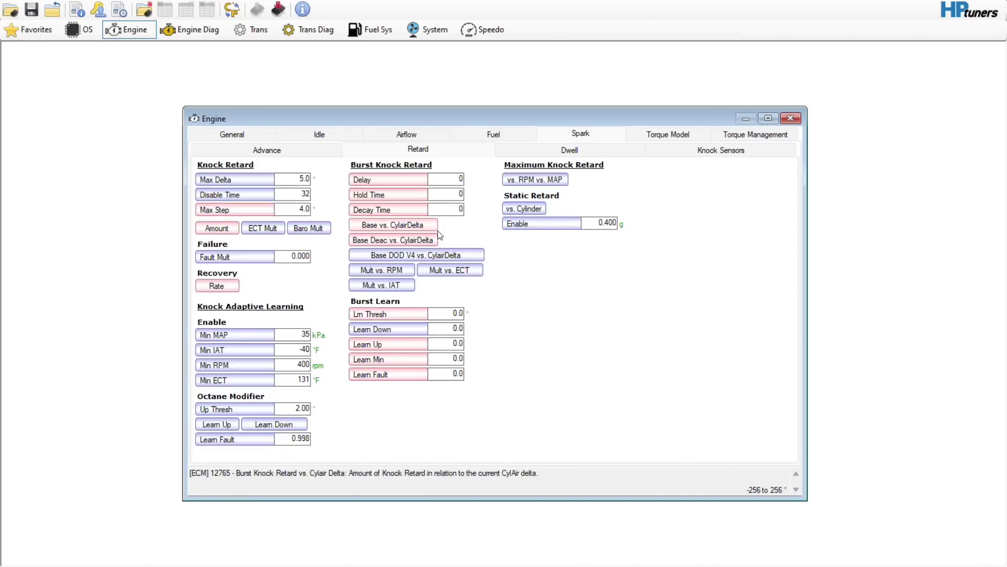
{"action": "left_click", "coordinate": [427, 256]}
{"action": "left_click", "coordinate": [491, 191]}
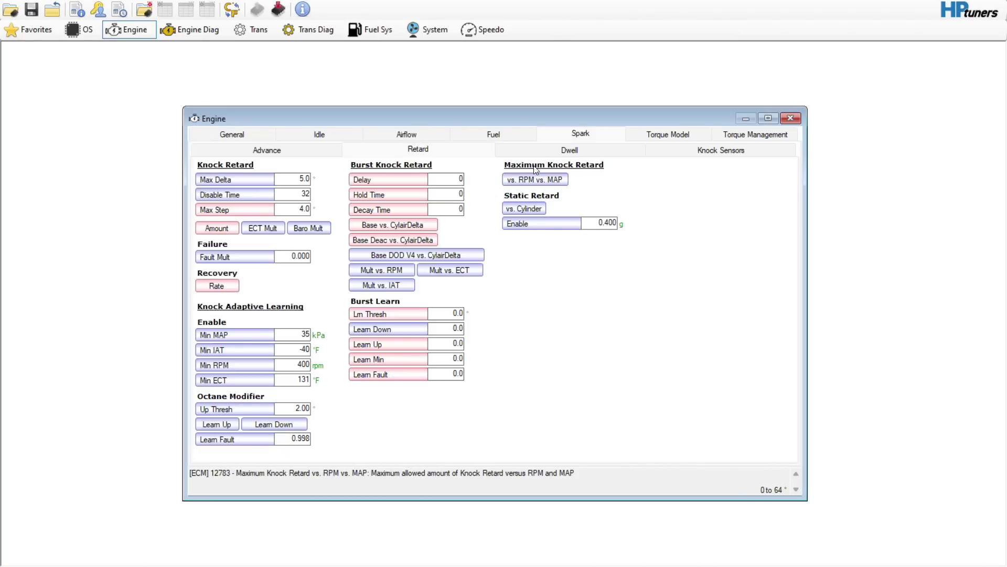
{"action": "left_click", "coordinate": [546, 155]}
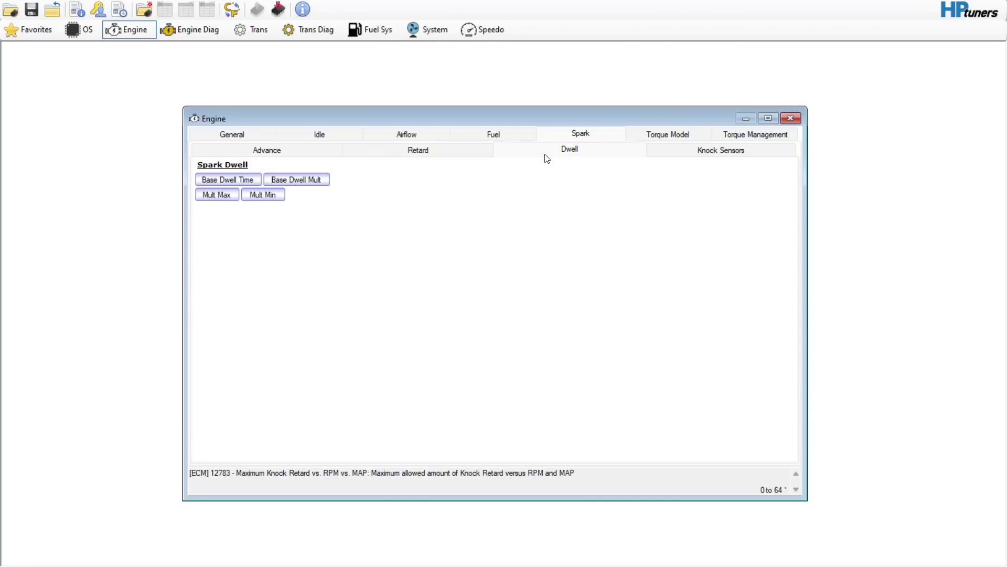
Step: Review the Torque Model Airmass A and EQ Ratio tables without changes, then view Loss settings
{"action": "left_click", "coordinate": [681, 153]}
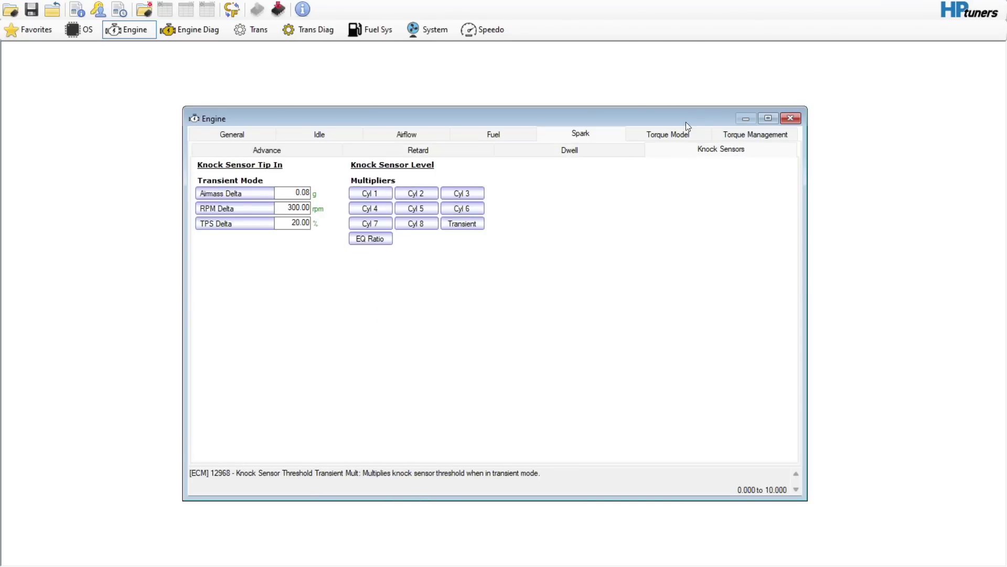
{"action": "left_click", "coordinate": [668, 137]}
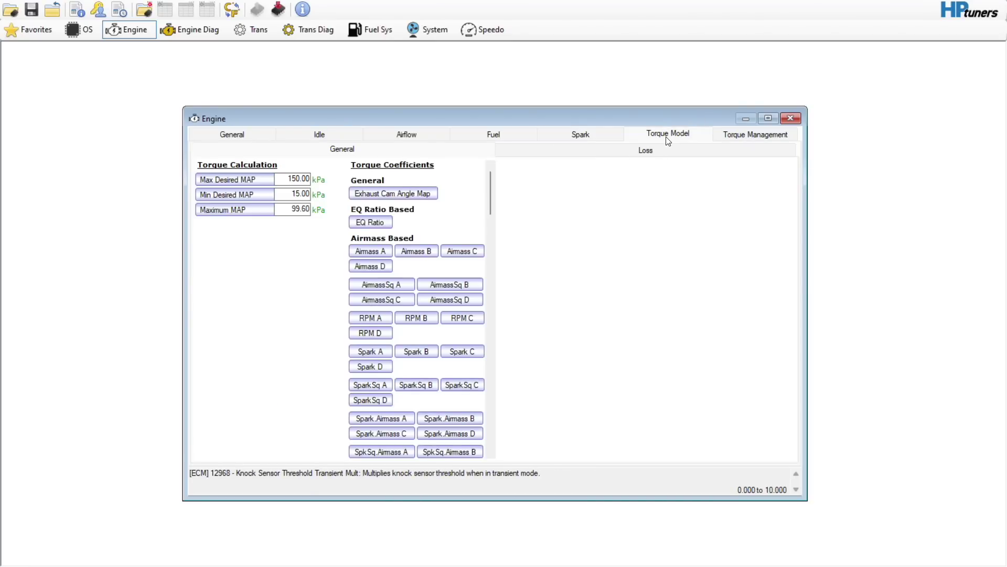
{"action": "left_click", "coordinate": [359, 245]}
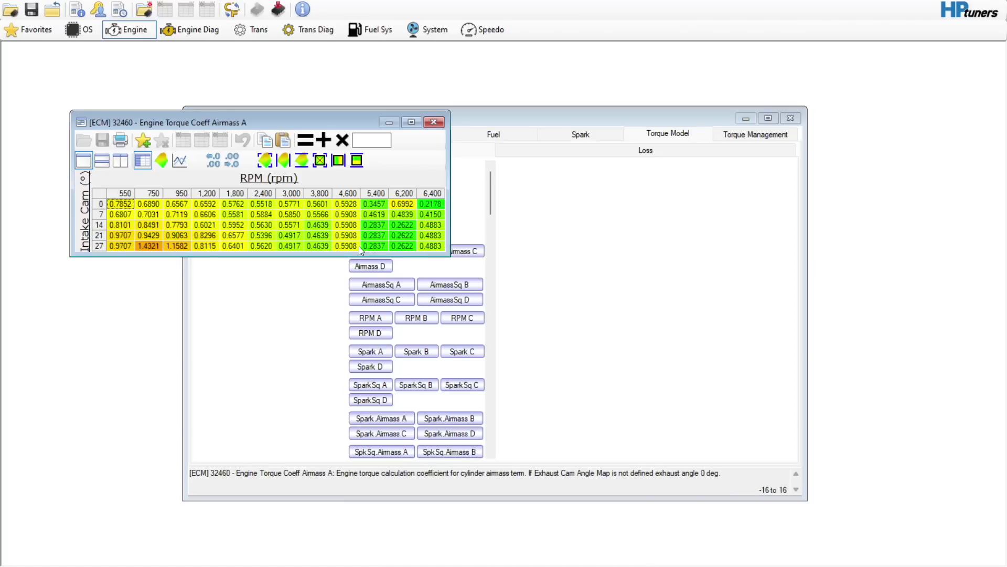
{"action": "left_click", "coordinate": [434, 122]}
{"action": "left_click", "coordinate": [386, 226]}
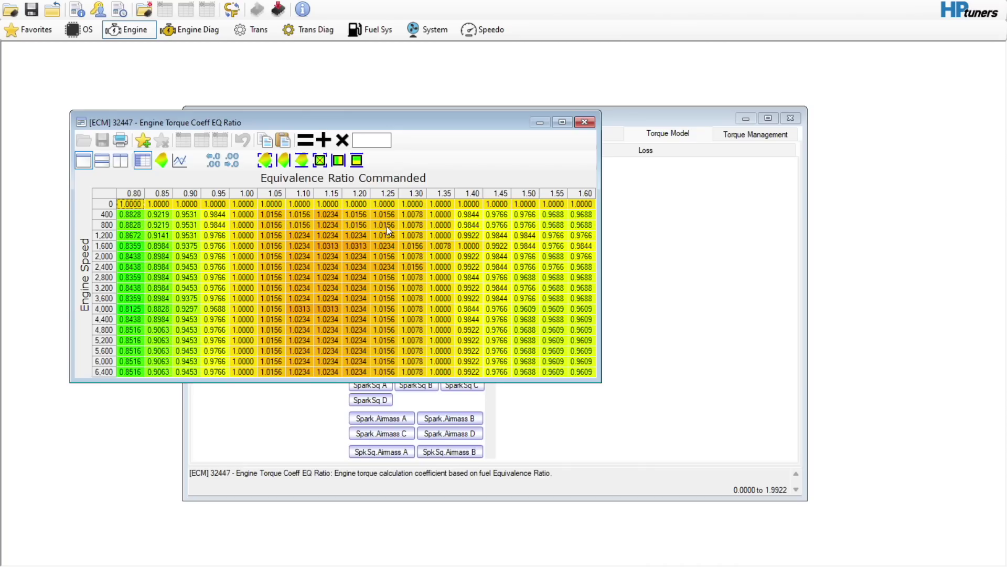
{"action": "left_click", "coordinate": [584, 122]}
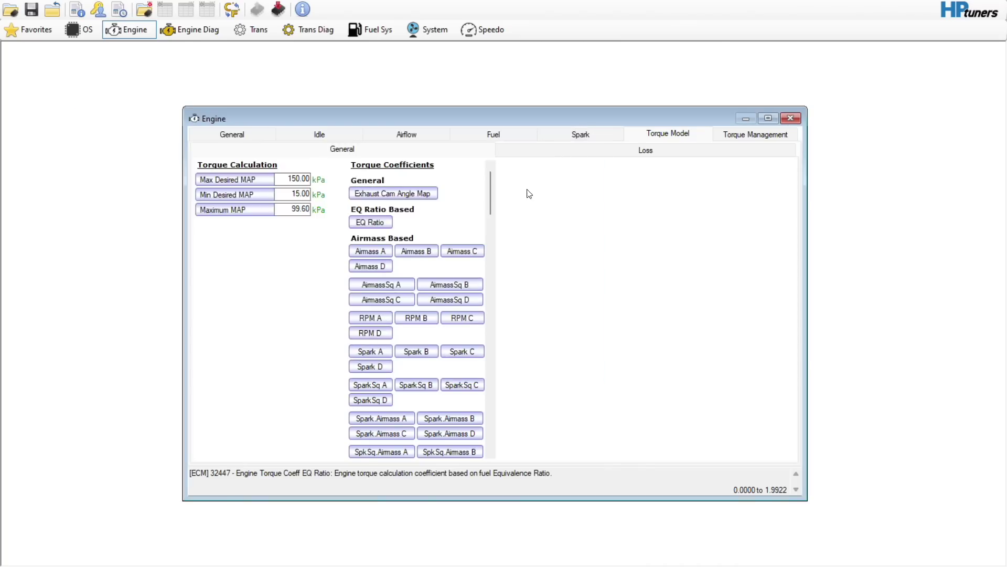
{"action": "left_click", "coordinate": [583, 154]}
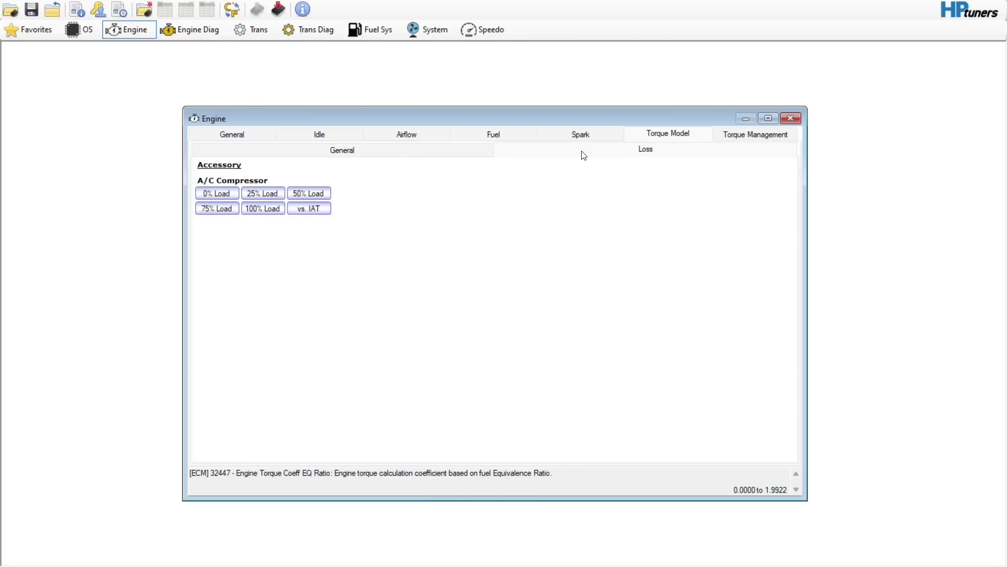
{"action": "left_click", "coordinate": [723, 139]}
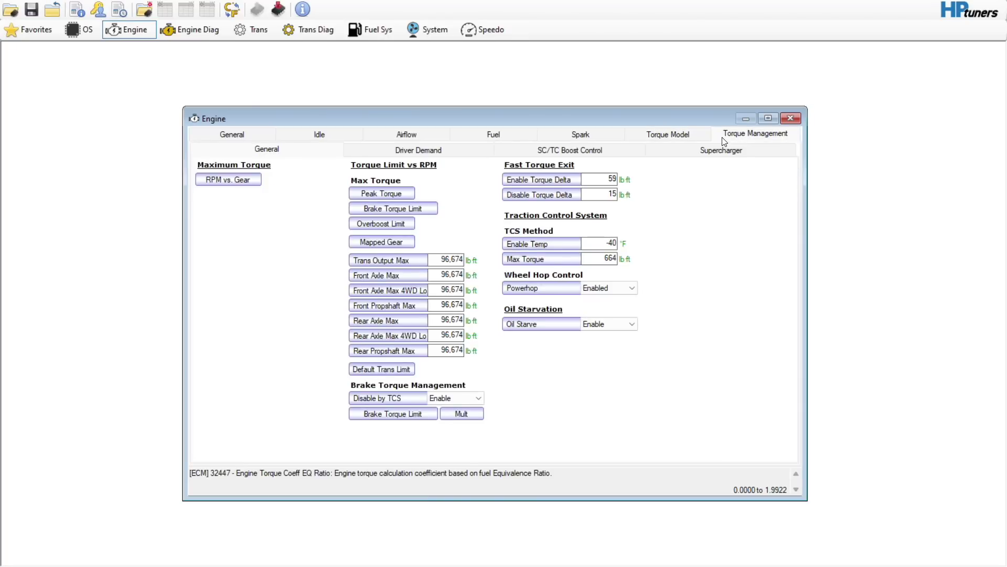
Step: Multiply Peak Engine Torque cells from 2,500 to 6,450 rpm by 1.05
{"action": "left_click", "coordinate": [405, 198]}
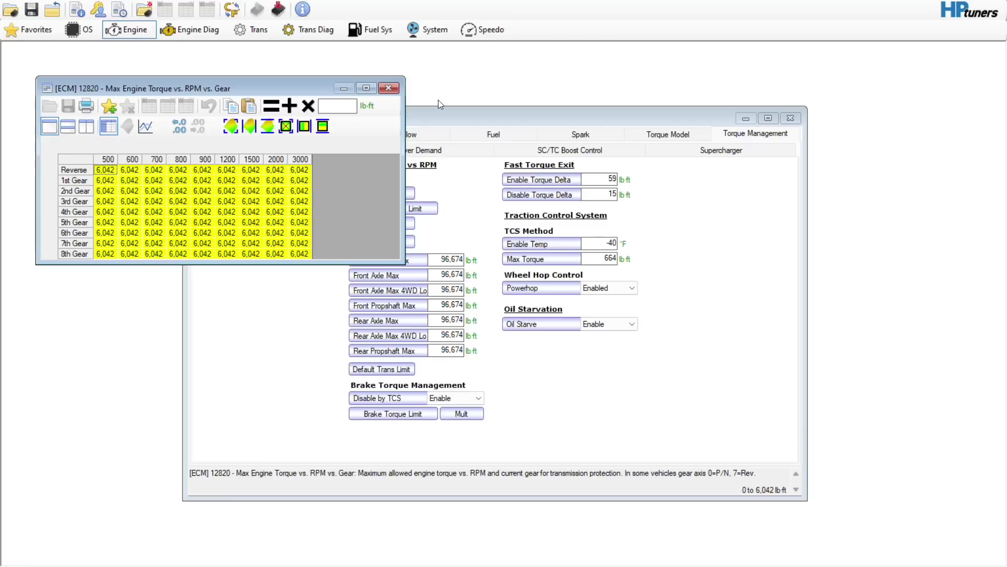
{"action": "left_click", "coordinate": [392, 90]}
{"action": "left_click", "coordinate": [381, 193]}
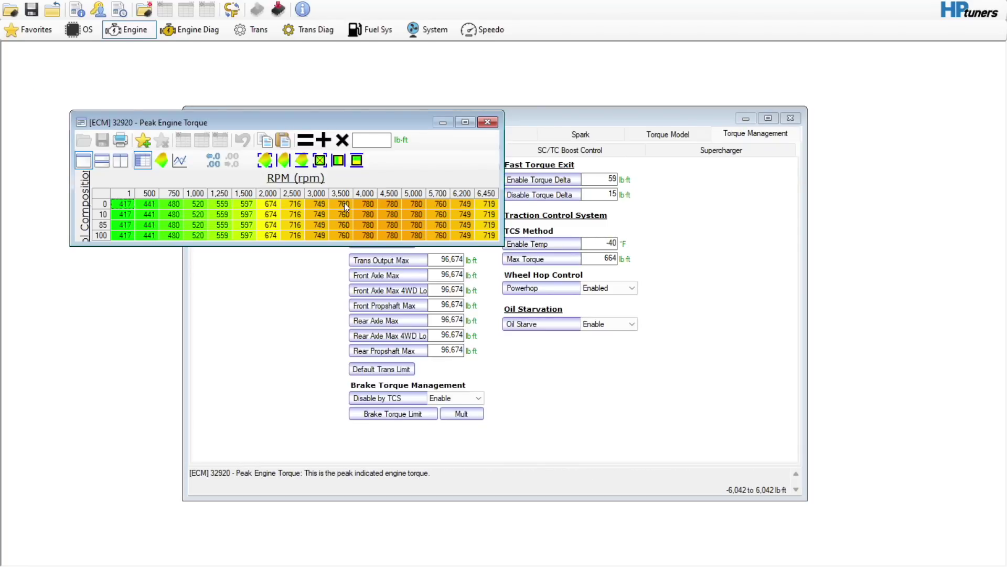
{"action": "left_click_drag", "start_coordinate": [290, 203], "coordinate": [496, 237]}
{"action": "left_click", "coordinate": [371, 142]}
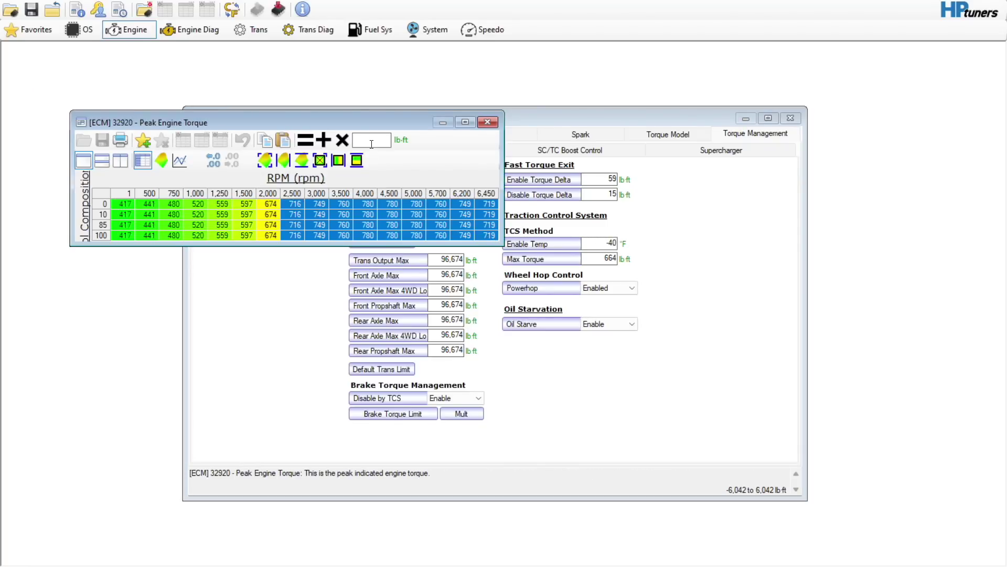
{"action": "type", "text": "1.05"}
{"action": "left_click", "coordinate": [342, 140]}
{"action": "left_click_drag", "start_coordinate": [244, 203], "coordinate": [295, 235]}
{"action": "left_click", "coordinate": [297, 206]}
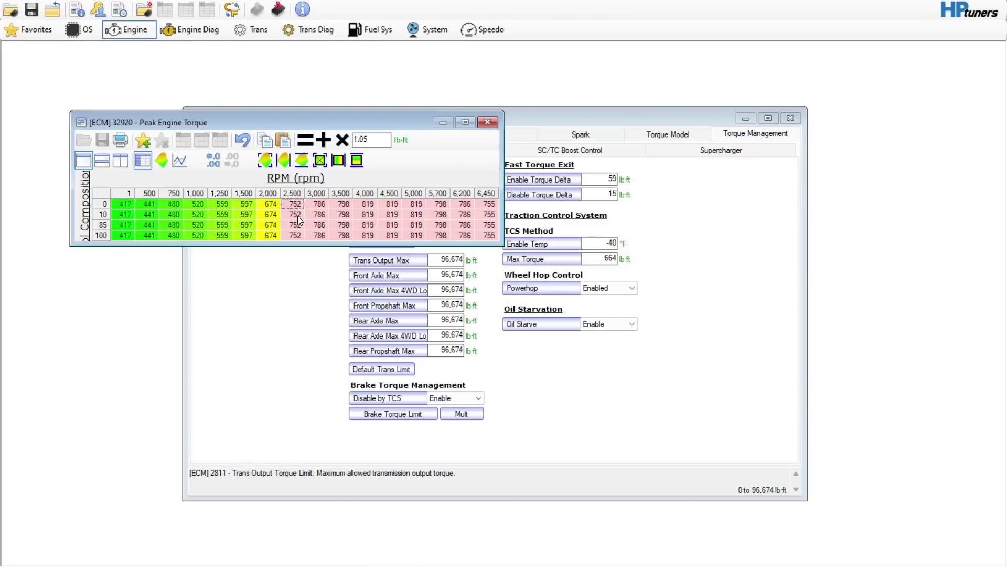
{"action": "left_click", "coordinate": [490, 120]}
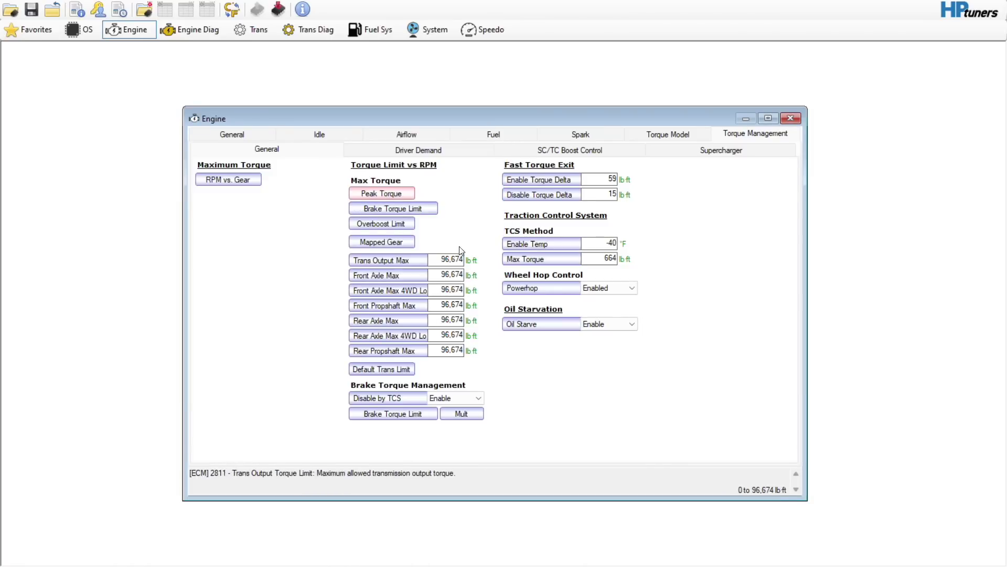
Step: Multiply the Brake Torque Limit Wheel Torque Limit row by 9, giving 96,671
{"action": "left_click", "coordinate": [429, 418]}
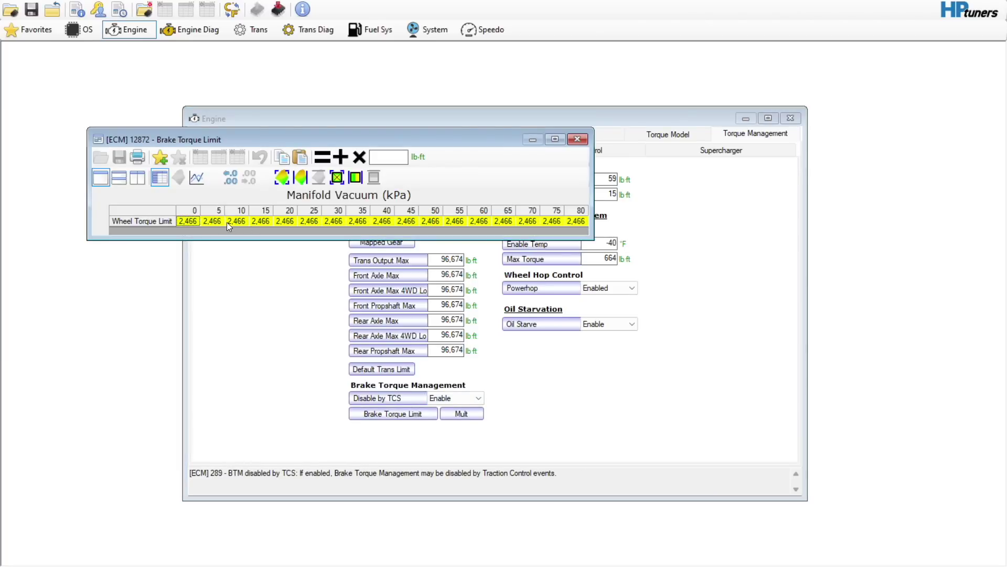
{"action": "left_click", "coordinate": [577, 139]}
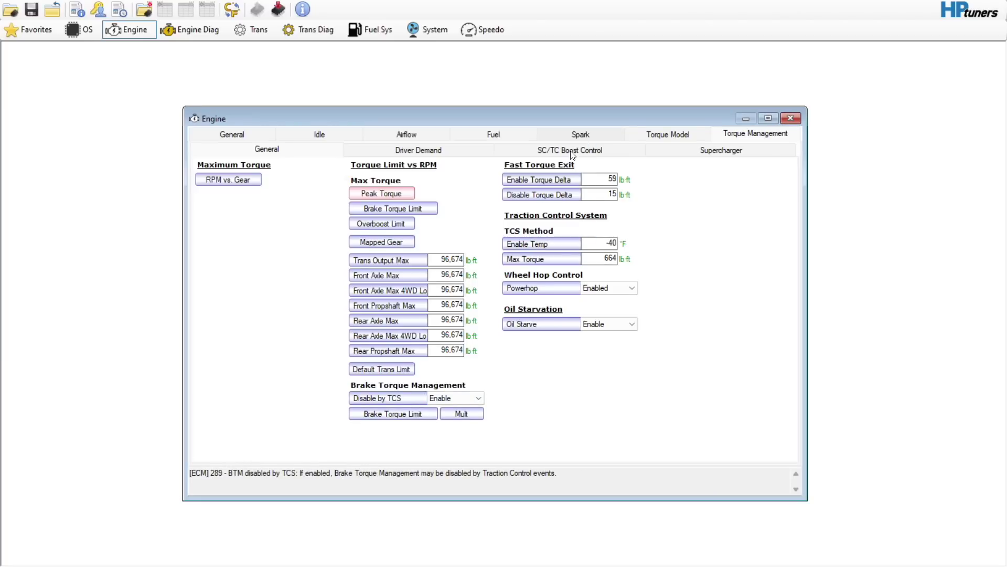
{"action": "left_click", "coordinate": [393, 208]}
{"action": "left_click", "coordinate": [163, 209]}
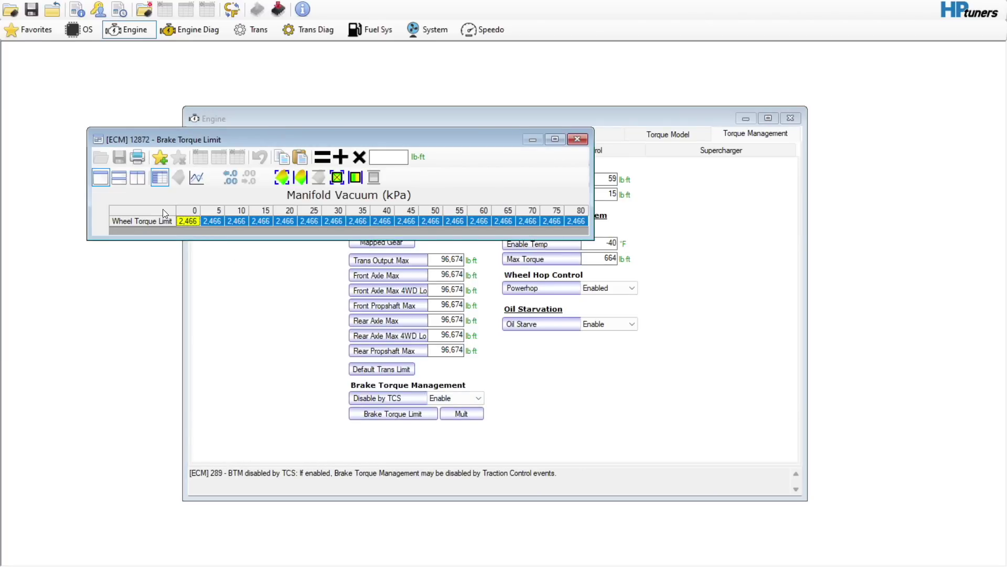
{"action": "type", "text": "9"}
{"action": "left_click", "coordinate": [359, 157]}
{"action": "left_click", "coordinate": [572, 142]}
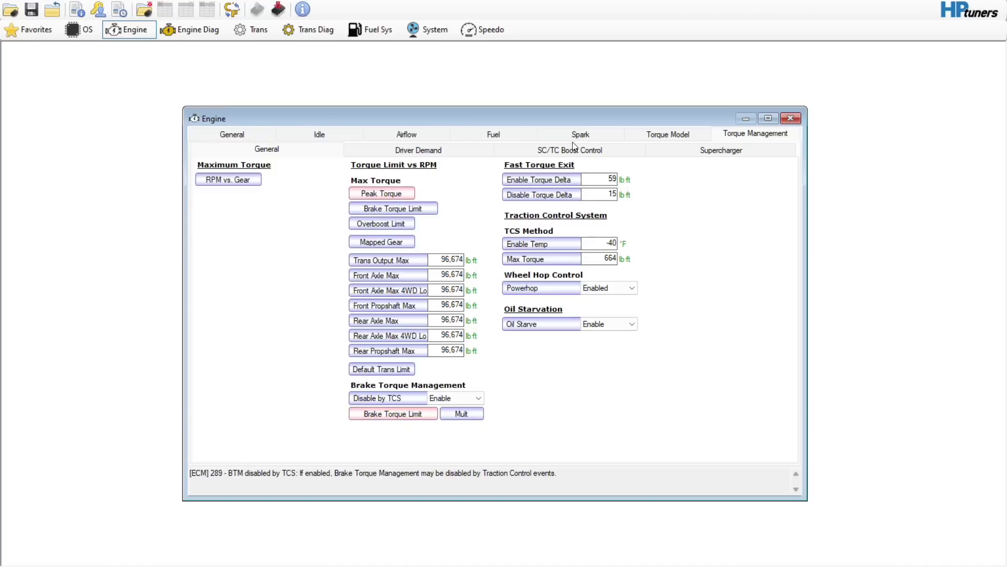
{"action": "left_click", "coordinate": [442, 156]}
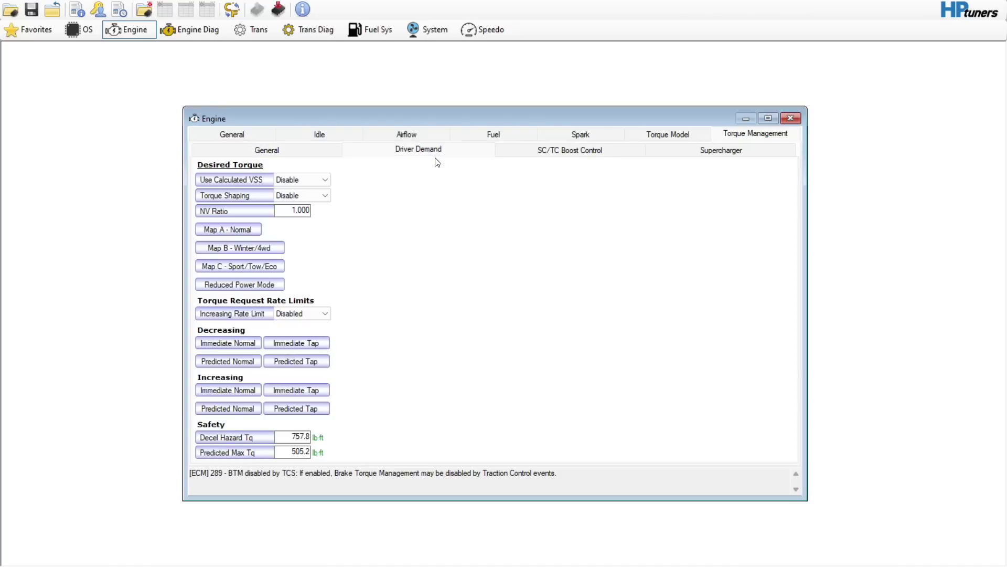
Step: Inspect Driver Demand Map A - Normal unchanged, then view SC/TC Boost Control and Supercharger settings
{"action": "left_click", "coordinate": [235, 230]}
{"action": "left_click_drag", "start_coordinate": [229, 371], "coordinate": [227, 392]}
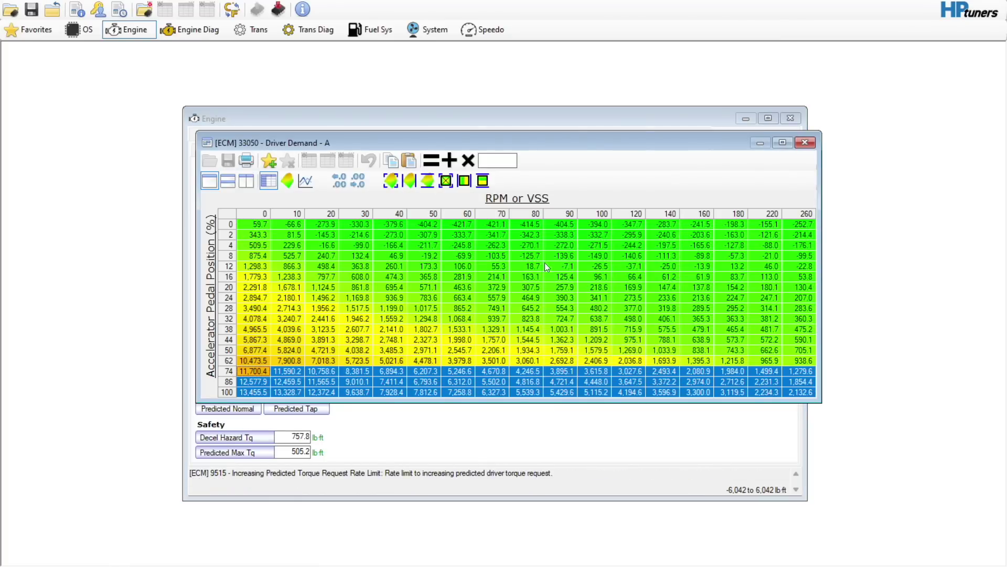
{"action": "left_click", "coordinate": [816, 143]}
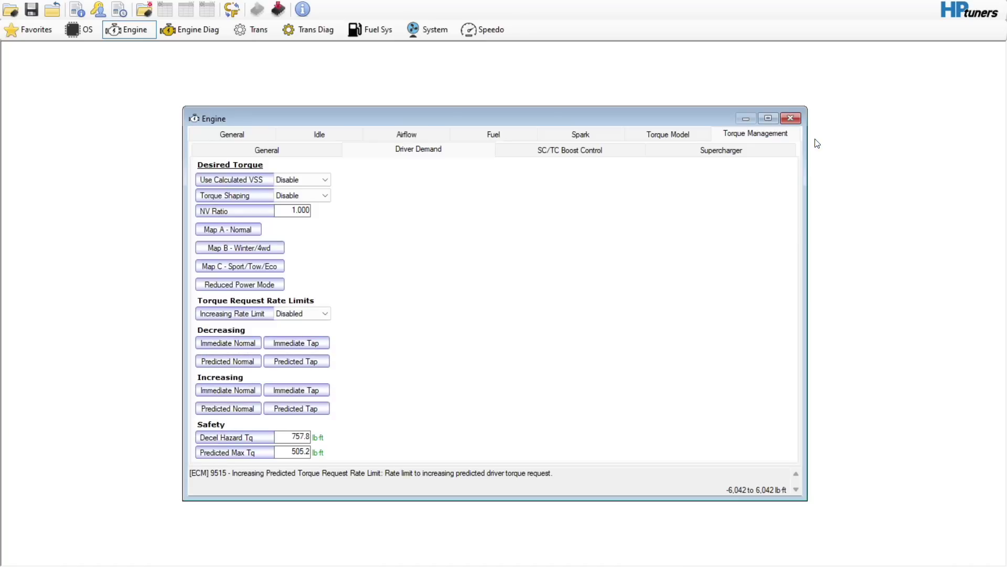
{"action": "left_click", "coordinate": [541, 152]}
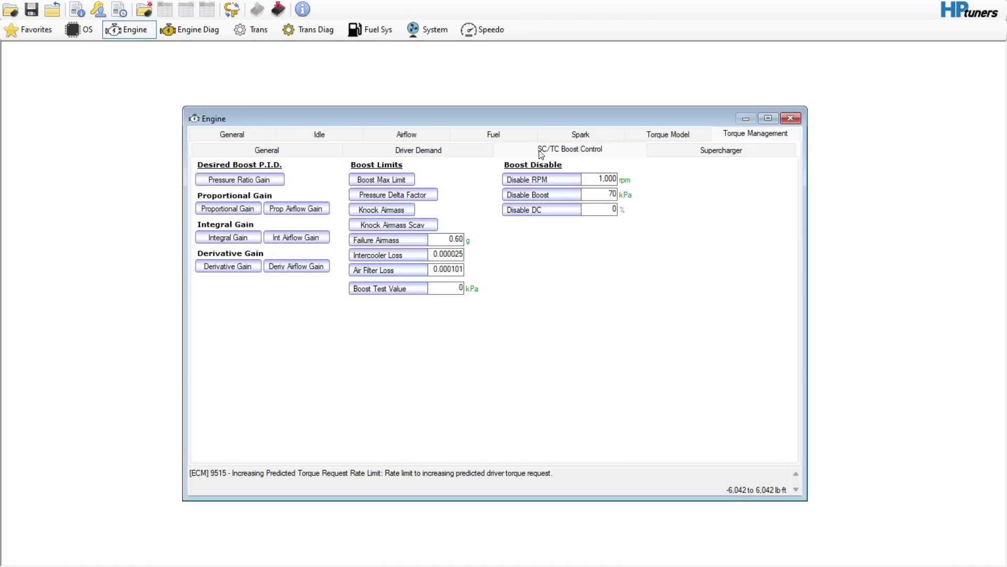
{"action": "left_click", "coordinate": [692, 149]}
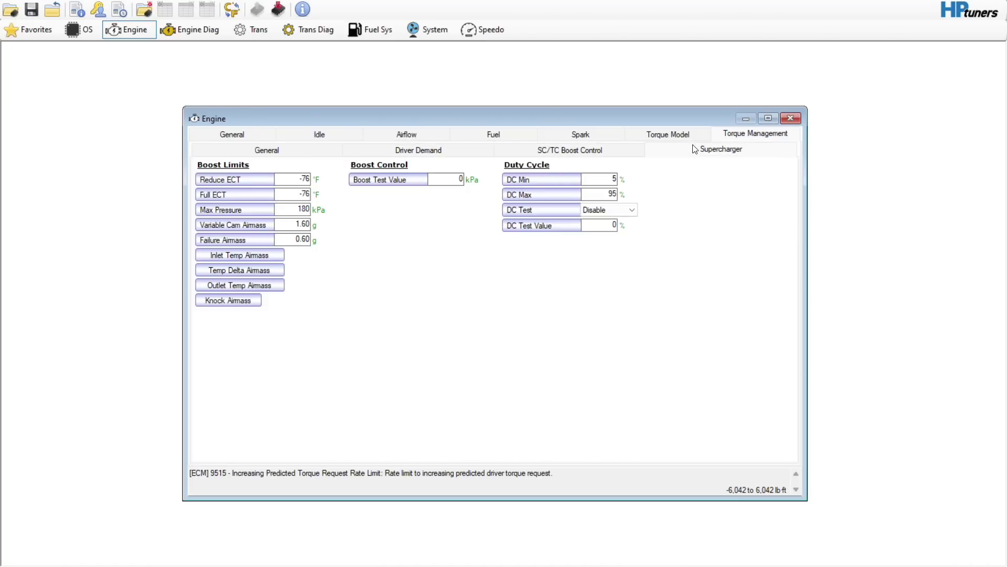
{"action": "left_click", "coordinate": [220, 31]}
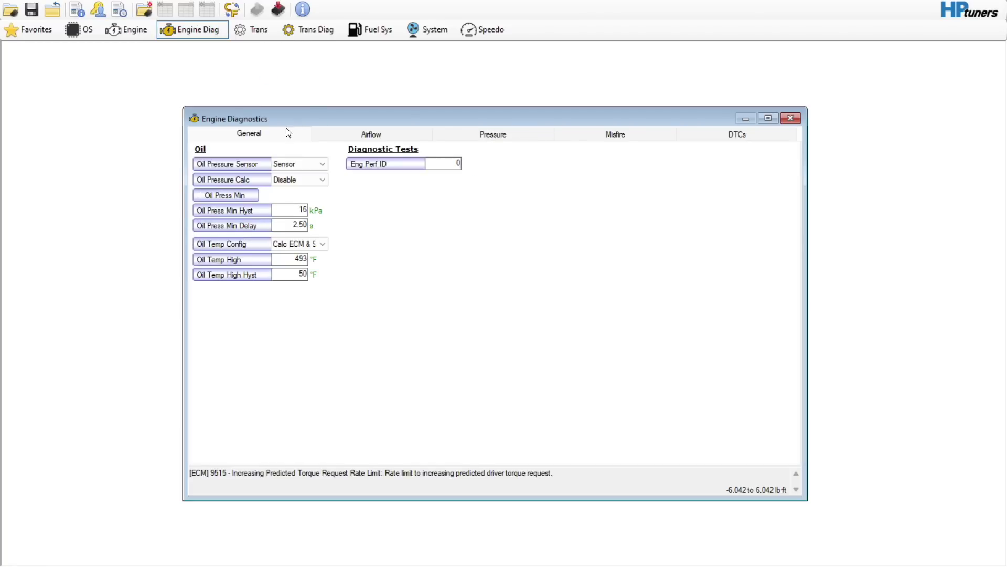
Step: Set the Airflow MAP High and Low Voltage tests to Disabled
{"action": "left_click", "coordinate": [371, 135]}
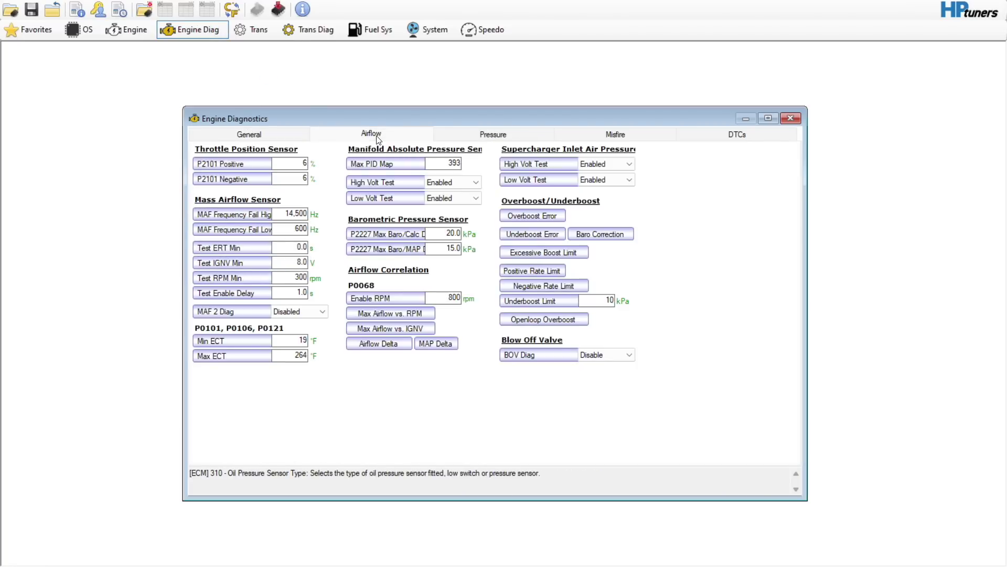
{"action": "left_click", "coordinate": [439, 183]}
{"action": "left_click", "coordinate": [441, 198]}
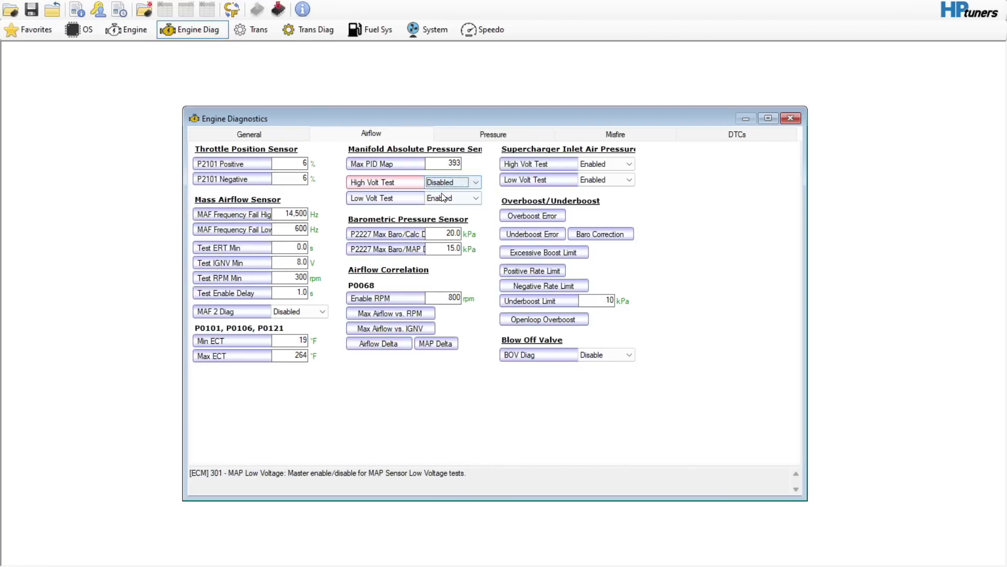
{"action": "left_click", "coordinate": [440, 198]}
{"action": "left_click", "coordinate": [444, 212]}
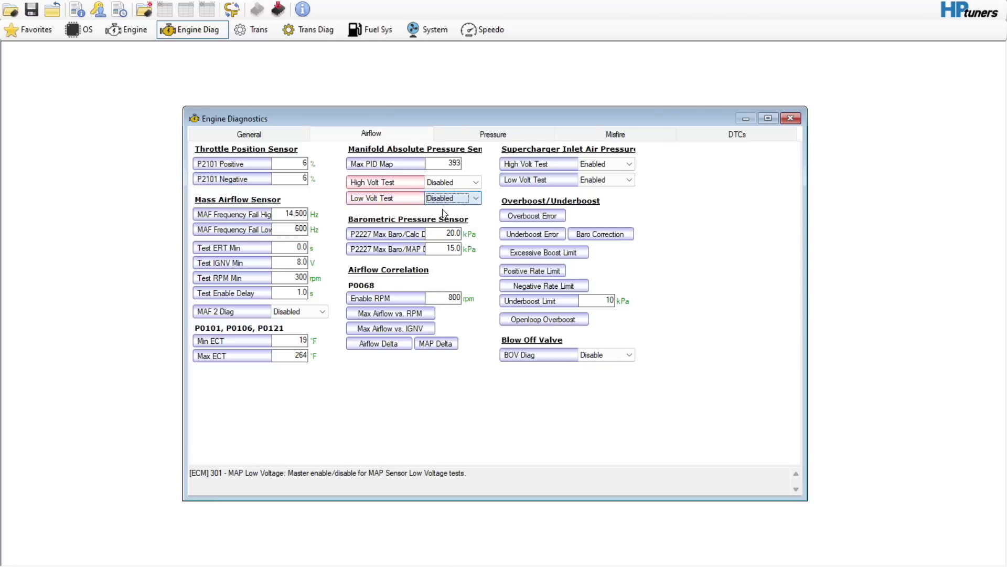
Step: Set P0068 Enable RPM to 8000 and scroll through the DTC list
{"action": "left_click", "coordinate": [443, 298]}
{"action": "type", "text": "8000"}
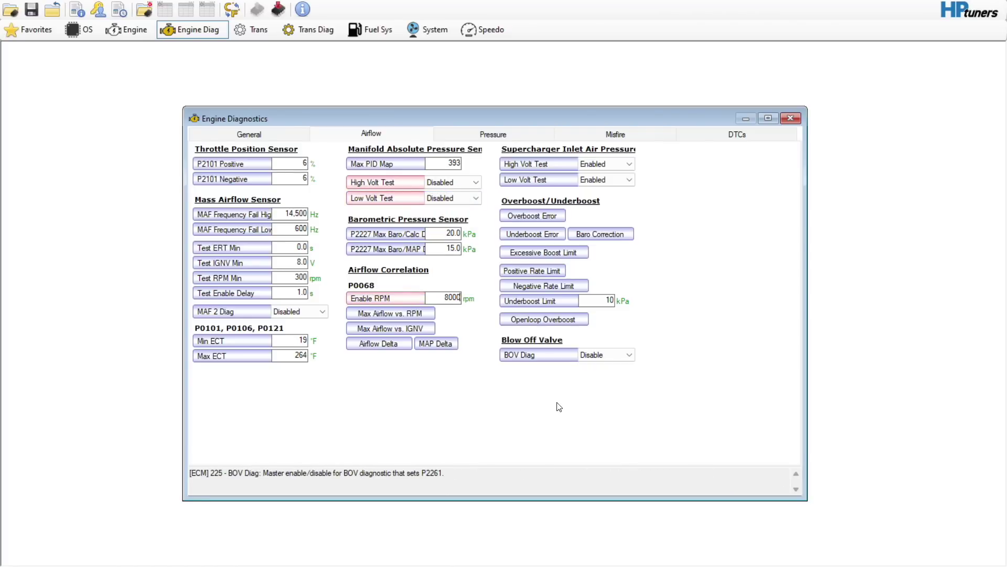
{"action": "left_click", "coordinate": [486, 139]}
{"action": "left_click", "coordinate": [593, 136]}
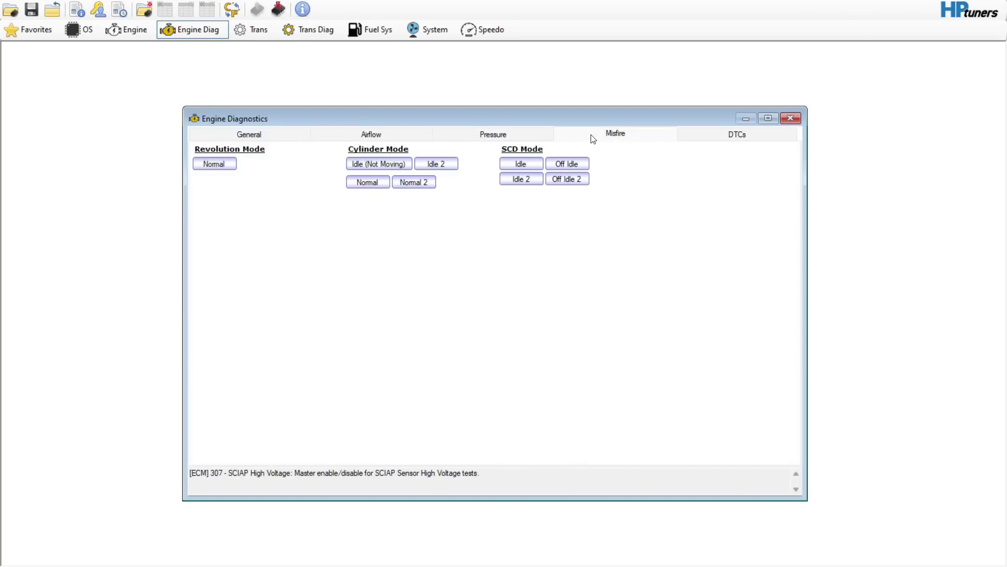
{"action": "left_click", "coordinate": [730, 134]}
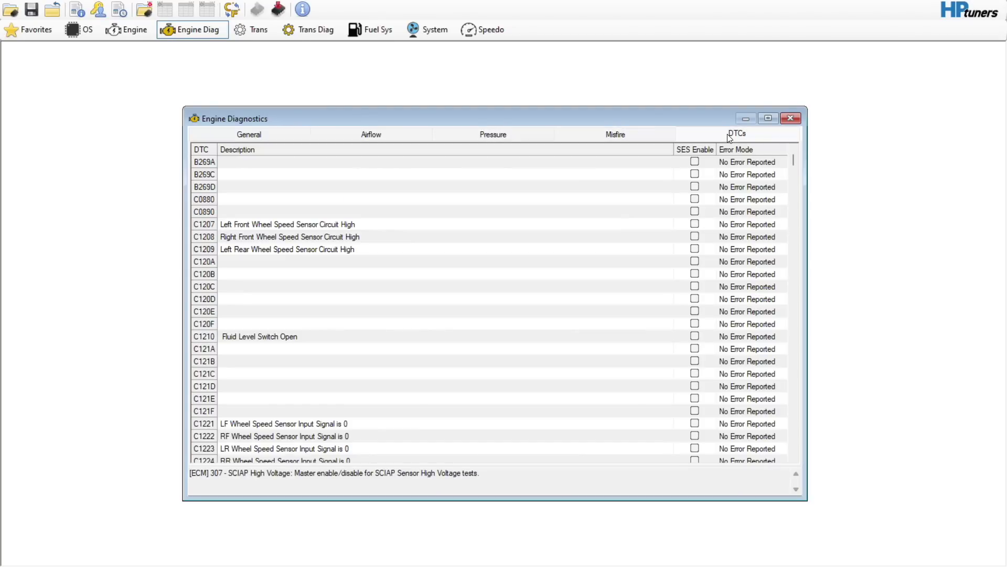
{"action": "left_click_drag", "start_coordinate": [792, 159], "coordinate": [808, 226]}
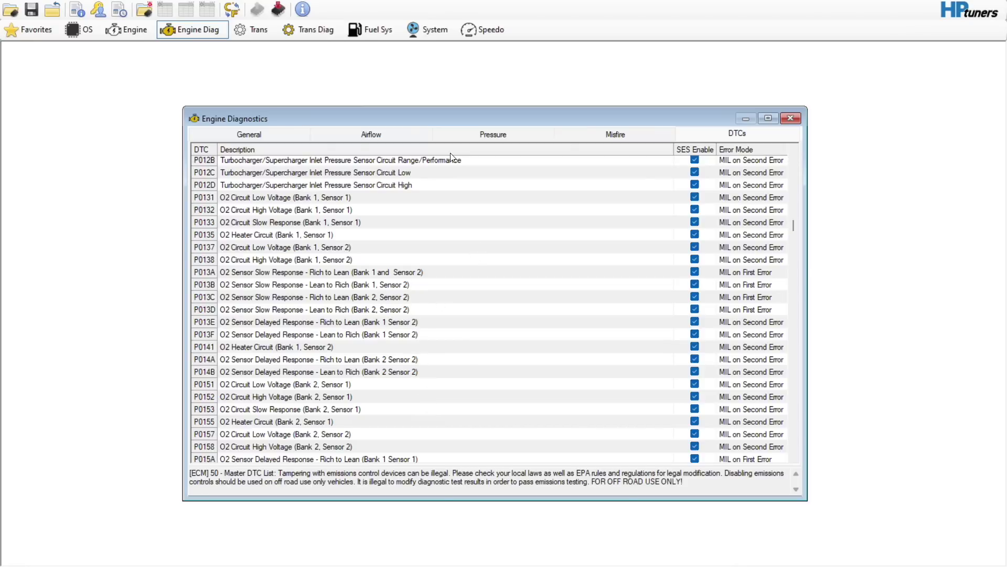
Step: Set the Fan Desired % columns from 210.2 to 224.6 °F to 90
{"action": "left_click", "coordinate": [372, 33]}
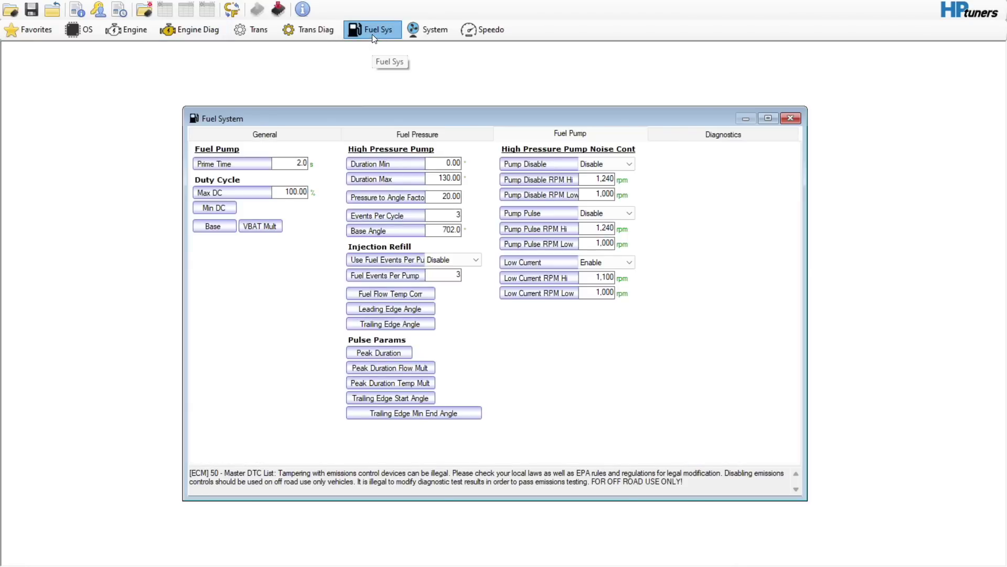
{"action": "left_click", "coordinate": [447, 31]}
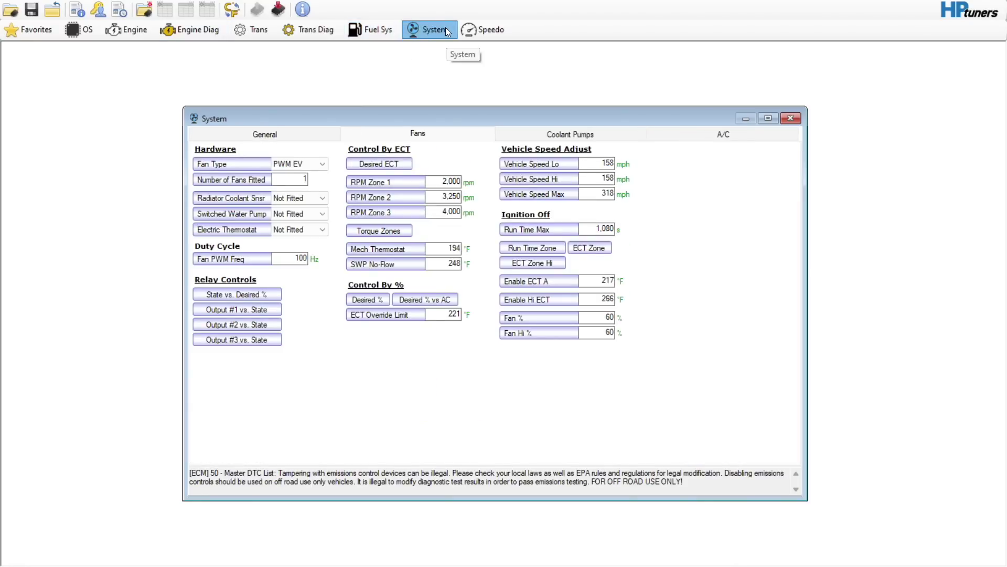
{"action": "left_click", "coordinate": [322, 135]}
{"action": "left_click", "coordinate": [371, 135]}
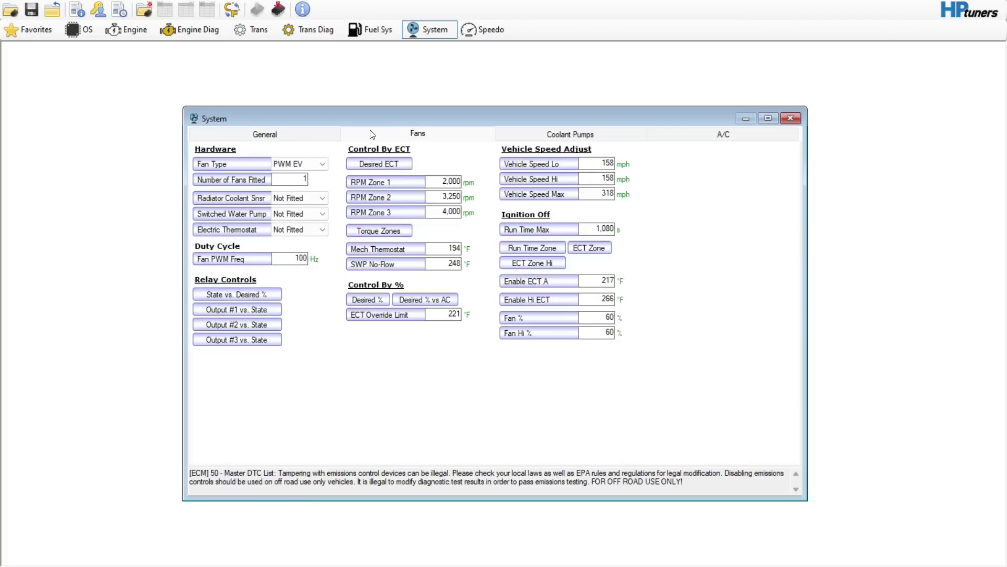
{"action": "left_click", "coordinate": [384, 300]}
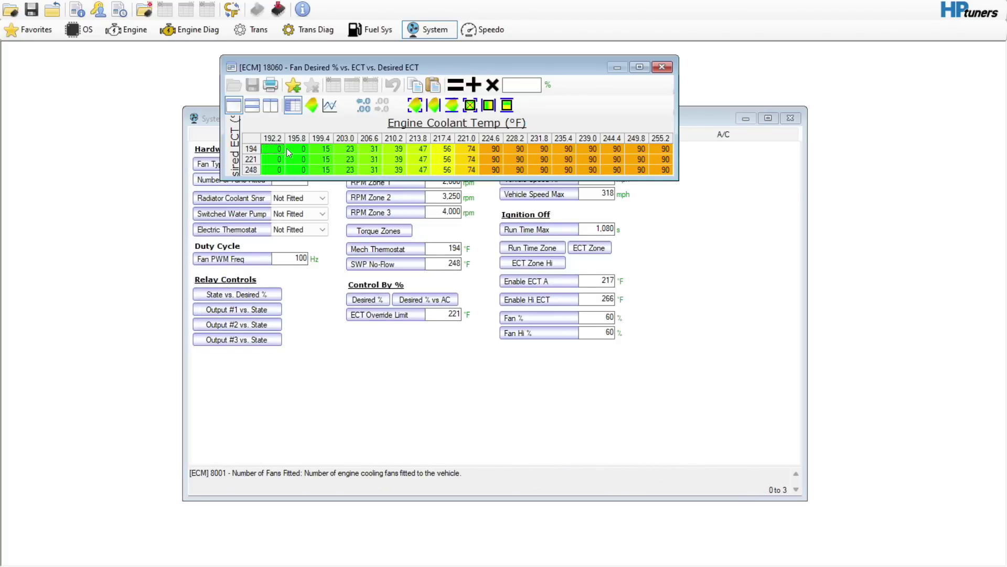
{"action": "left_click_drag", "start_coordinate": [399, 149], "coordinate": [484, 203]}
{"action": "left_click", "coordinate": [530, 82]}
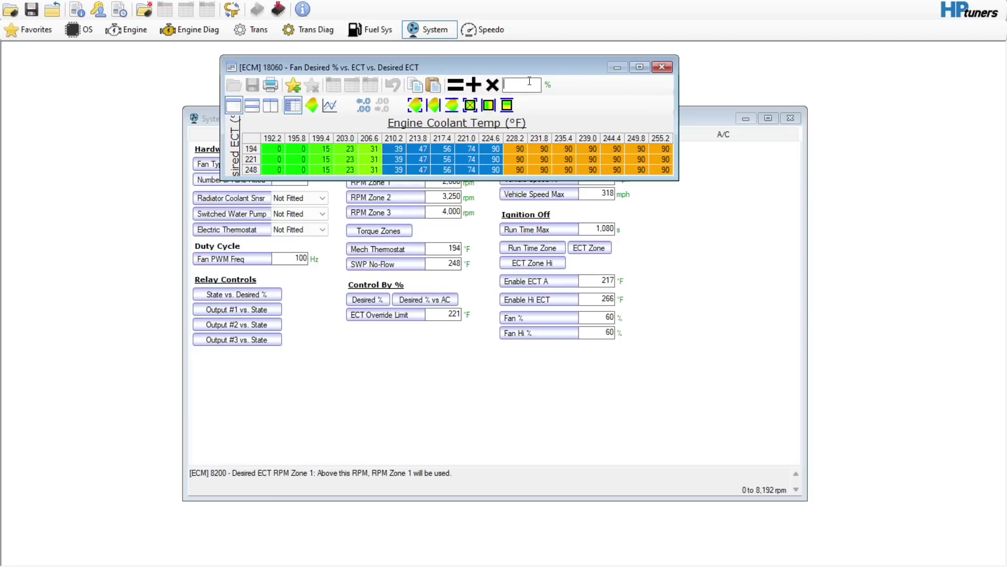
{"action": "type", "text": "90"}
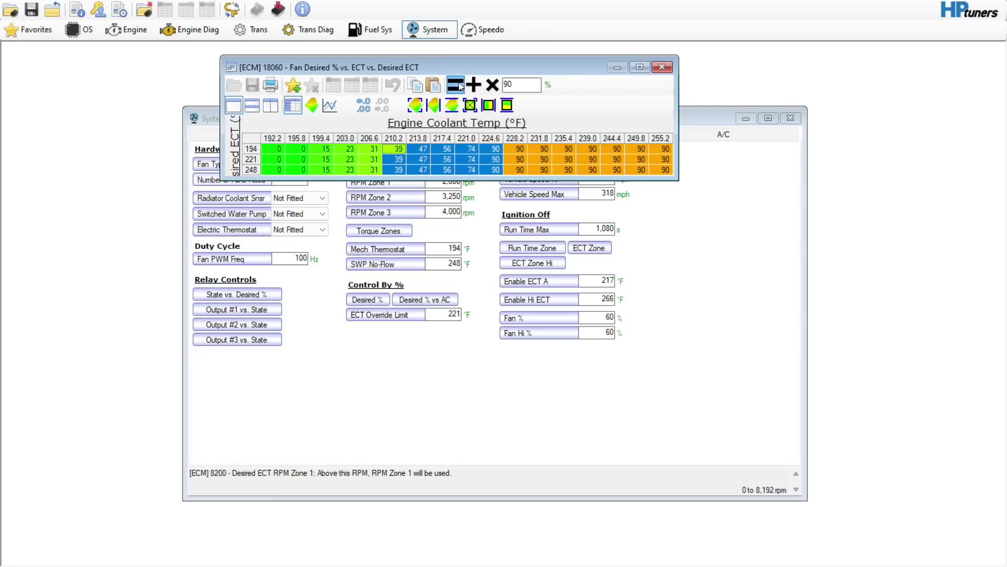
{"action": "left_click", "coordinate": [456, 85]}
{"action": "left_click", "coordinate": [275, 140]}
Step: Interpolate Fan Desired % horizontally across 192.2–210.2 °F and close the table
{"action": "left_click_drag", "start_coordinate": [275, 141], "coordinate": [399, 181]}
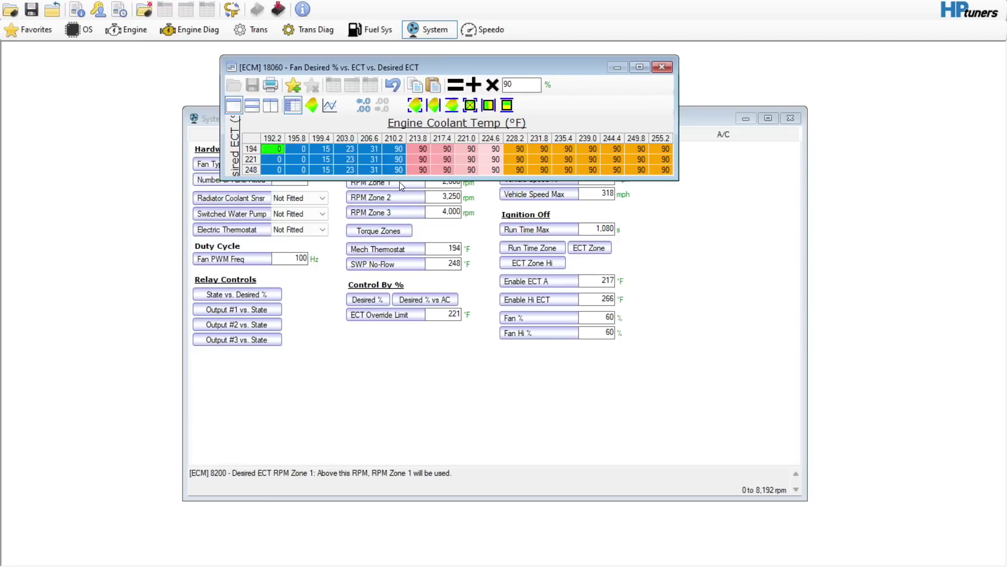
{"action": "left_click", "coordinate": [488, 104]}
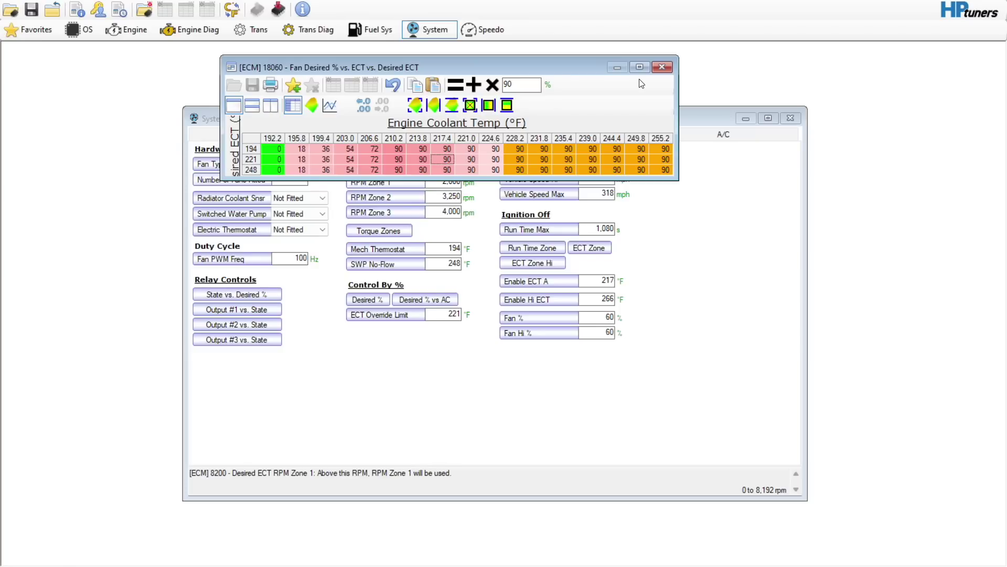
{"action": "left_click", "coordinate": [663, 67]}
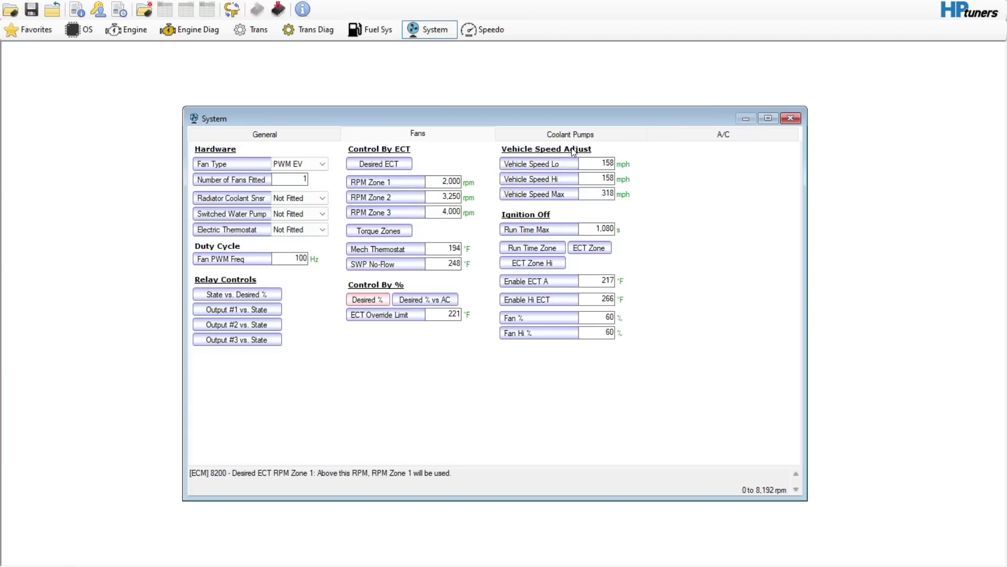
Step: Enter A/C disable/re-enable limits of 4400/4300 rpm and 85/75% TPS
{"action": "left_click", "coordinate": [581, 138]}
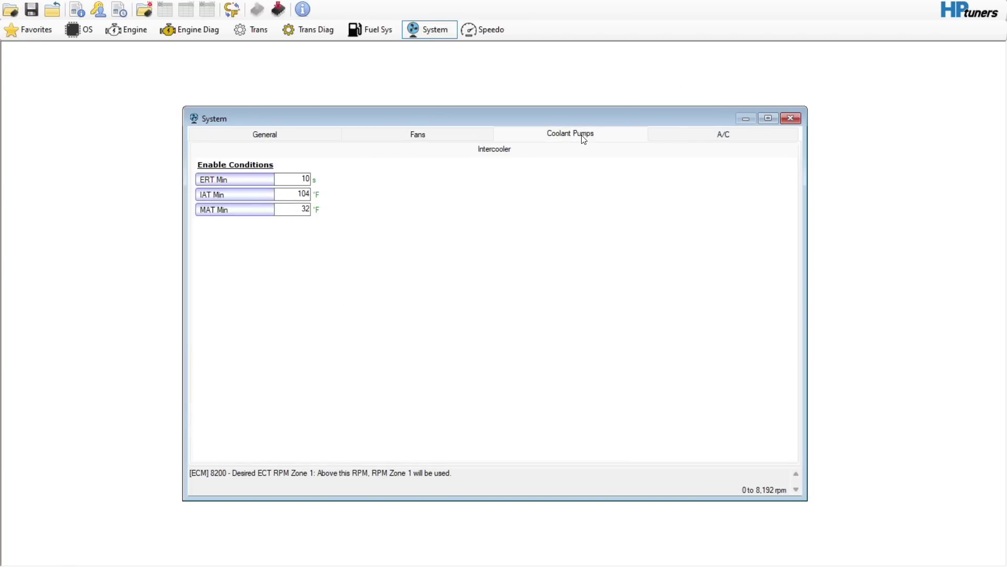
{"action": "left_click", "coordinate": [703, 136]}
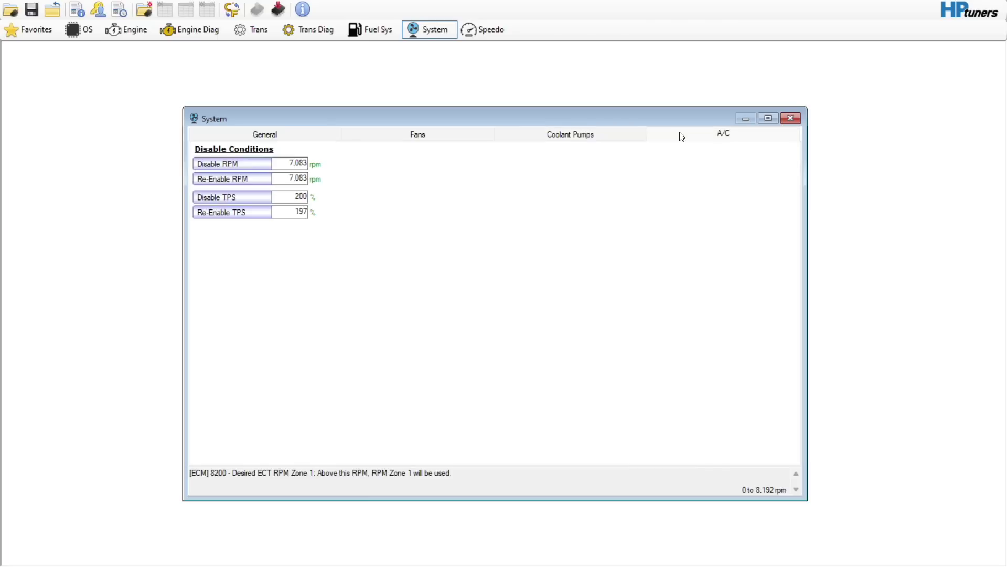
{"action": "double_click", "coordinate": [297, 163]}
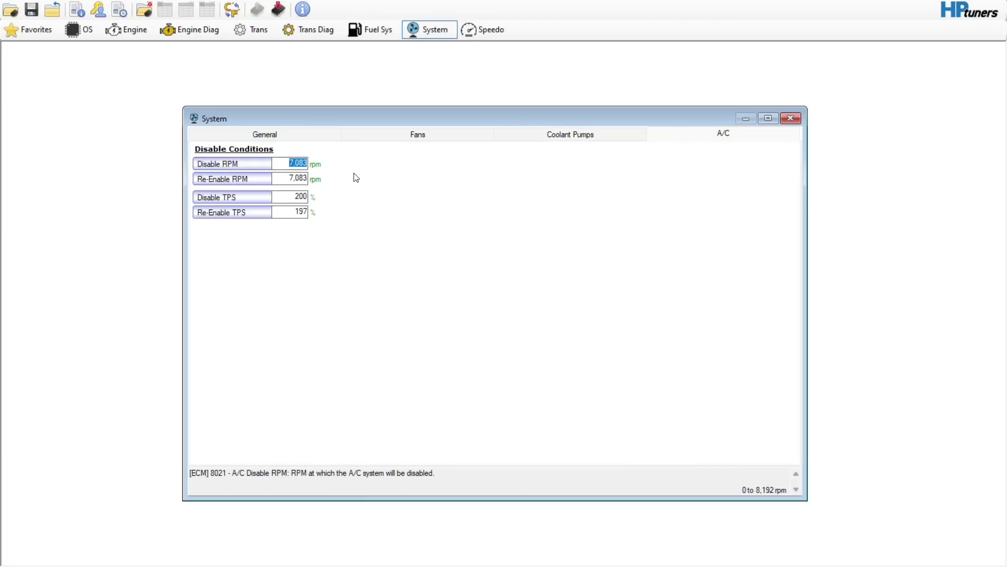
{"action": "type", "text": "4400"}
{"action": "key", "text": "Tab"}
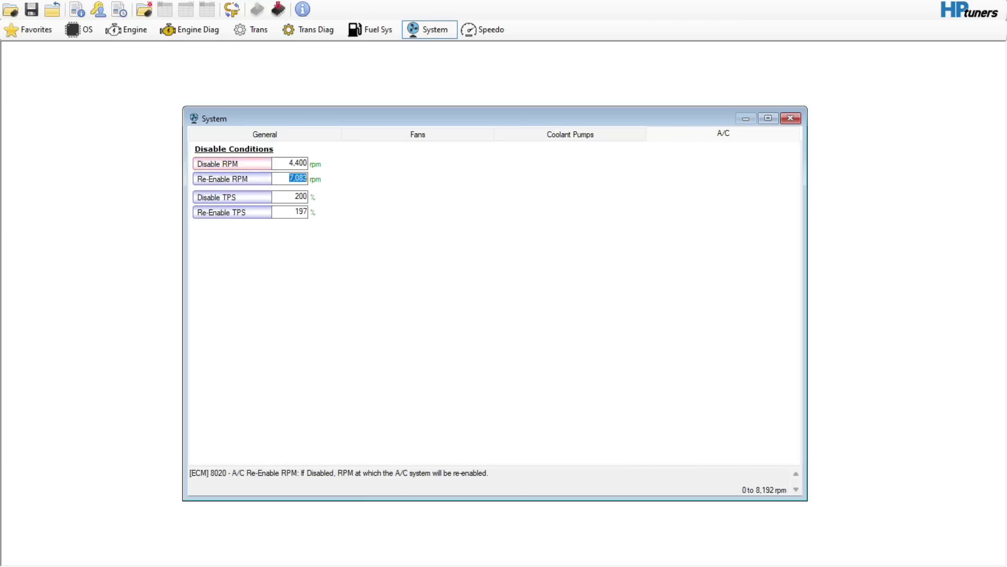
{"action": "type", "text": "4300"}
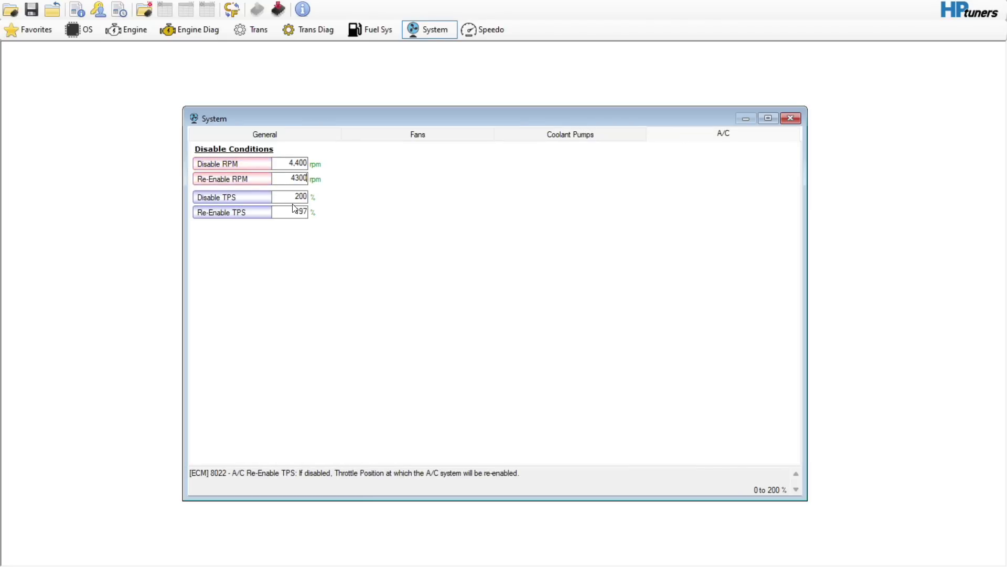
{"action": "key", "text": "Tab"}
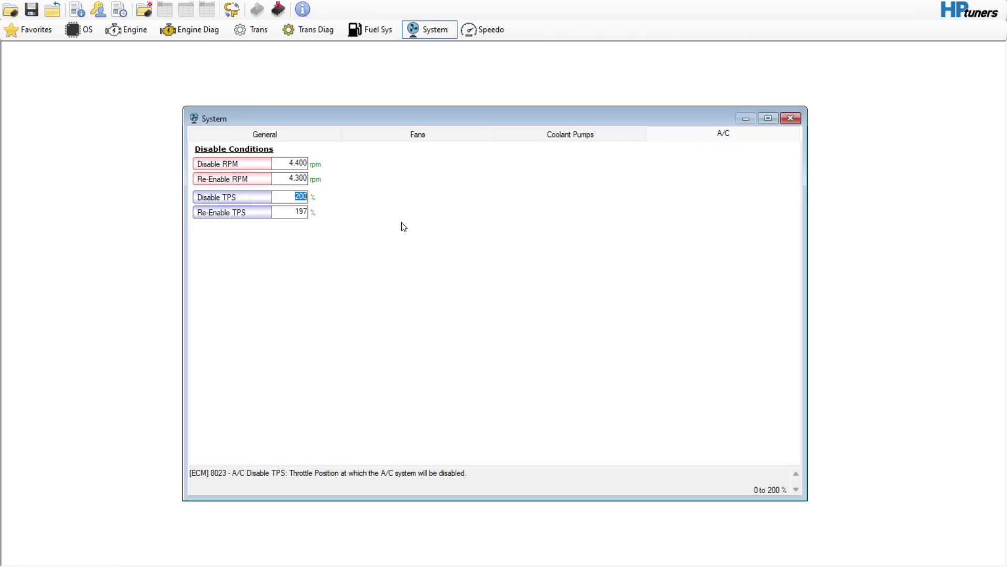
{"action": "type", "text": "85"}
{"action": "left_click", "coordinate": [294, 203]}
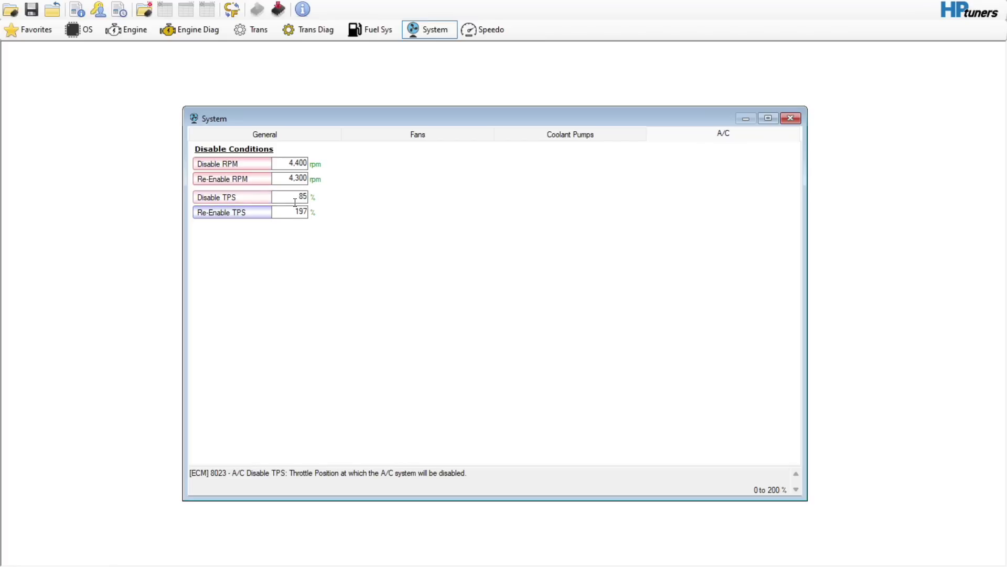
{"action": "key", "text": "Tab"}
{"action": "type", "text": "75"}
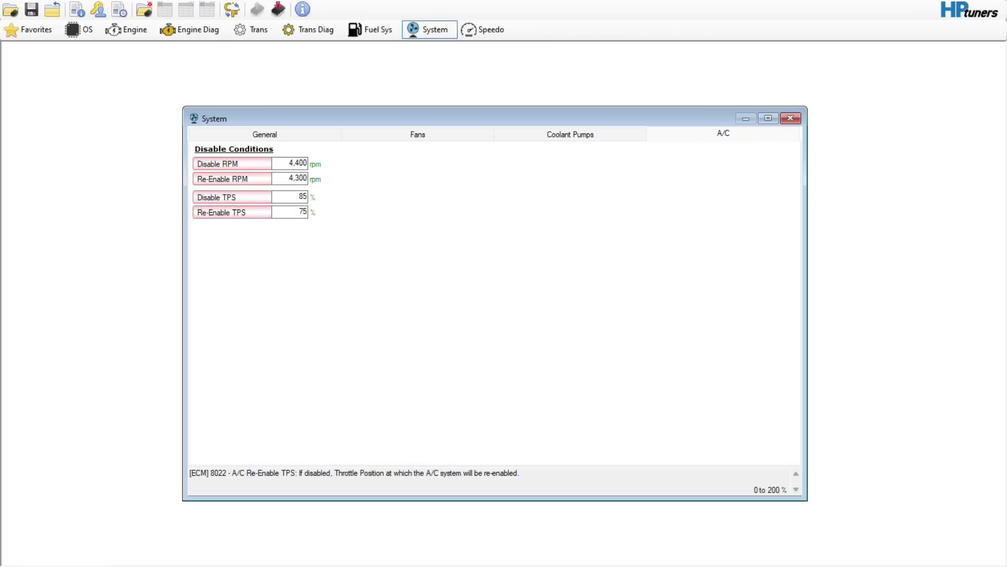
{"action": "left_click", "coordinate": [498, 35]}
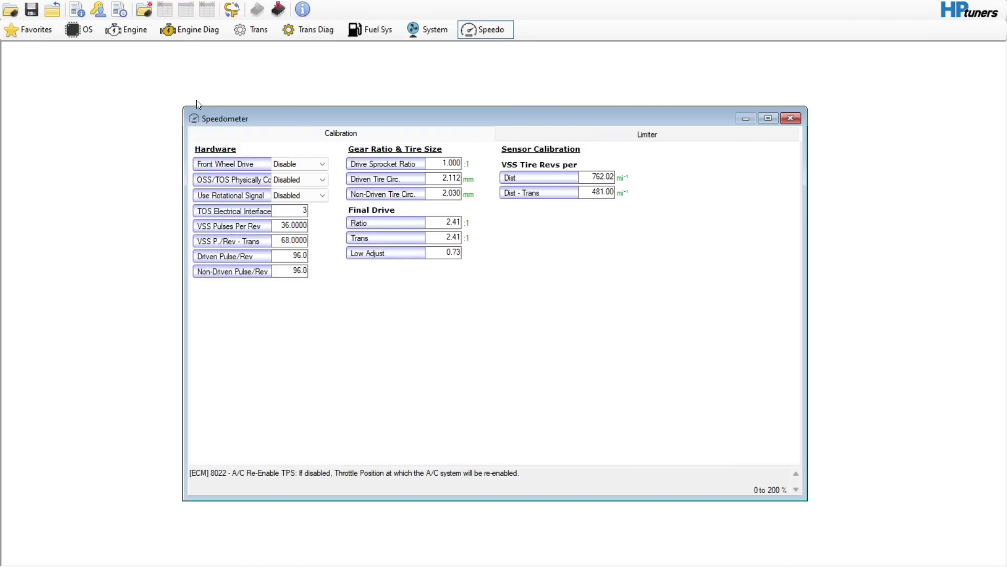
Step: Set Speed Limiter 4WD Low to 135 mph
{"action": "left_click", "coordinate": [40, 0]}
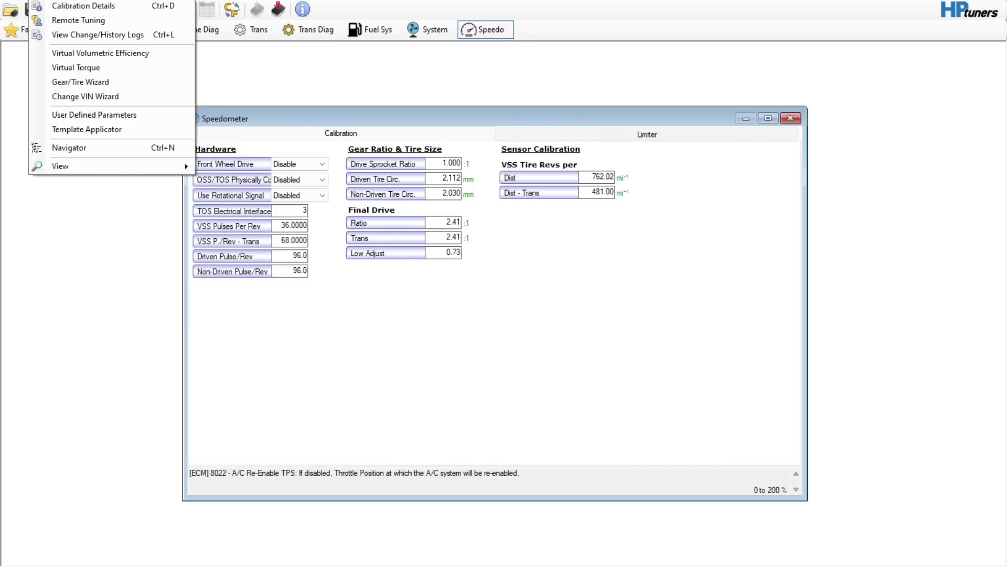
{"action": "left_click", "coordinate": [81, 81]}
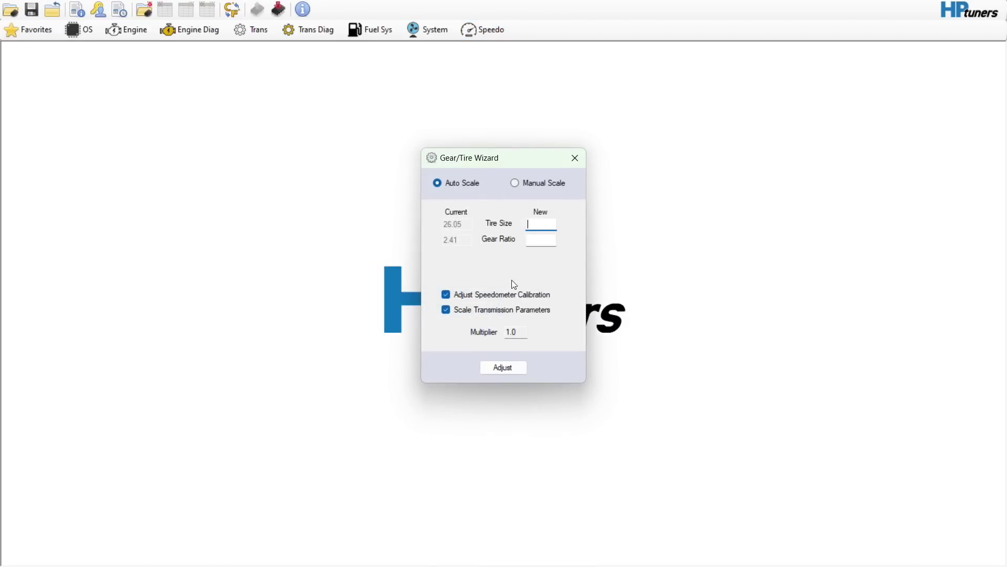
{"action": "left_click", "coordinate": [575, 158]}
{"action": "left_click", "coordinate": [481, 30]}
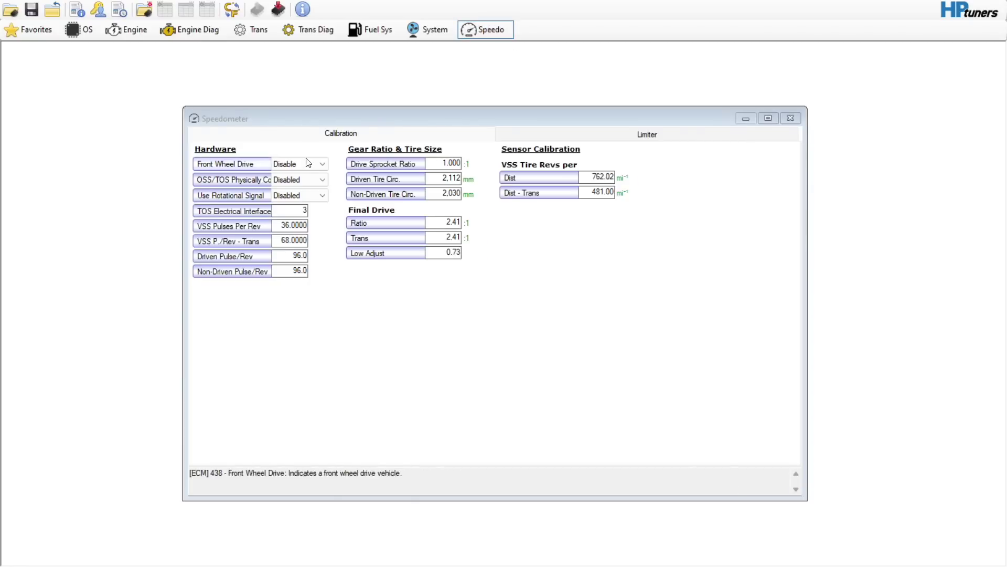
{"action": "left_click", "coordinate": [551, 133]}
{"action": "key", "text": "Tab"}
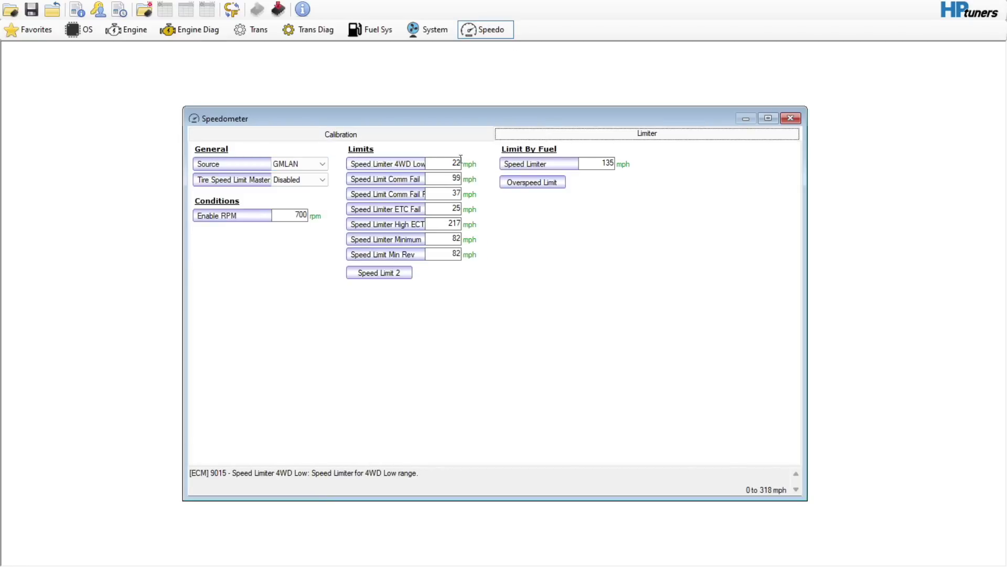
{"action": "type", "text": "135"}
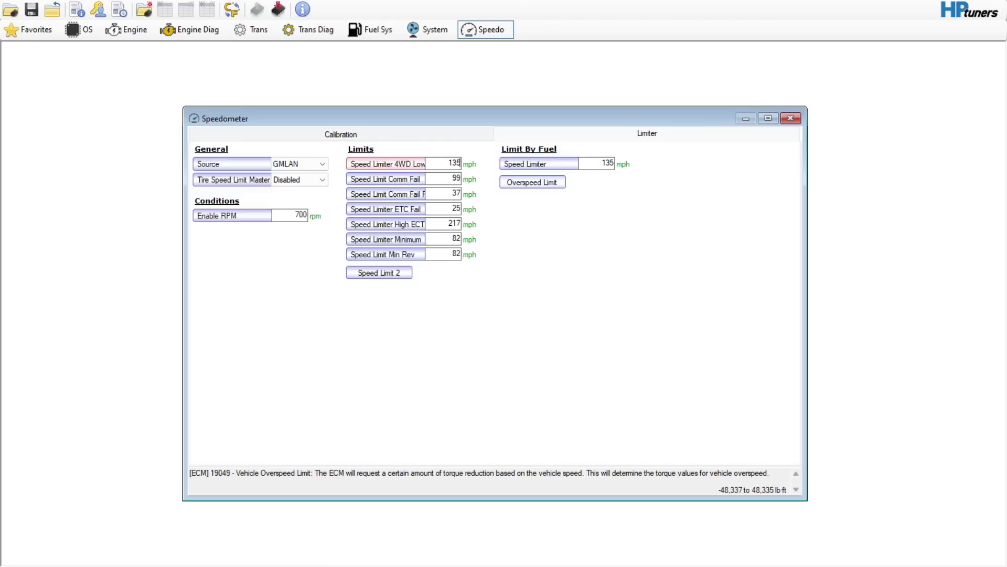
Step: Make Calibration the speed limit source and set both Comm Fail limits to 135 mph
{"action": "left_click", "coordinate": [302, 164]}
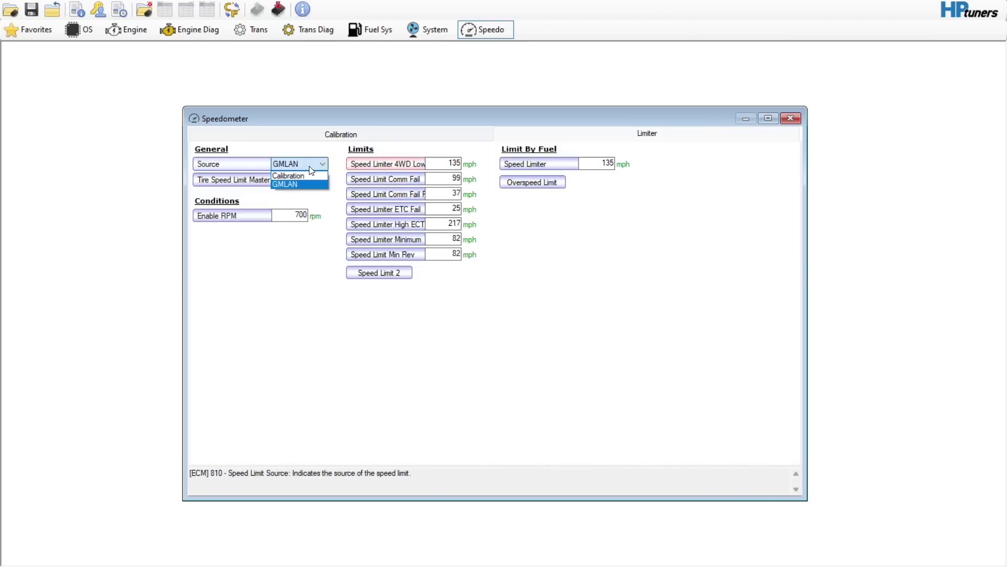
{"action": "left_click", "coordinate": [306, 180]}
{"action": "double_click", "coordinate": [446, 177]}
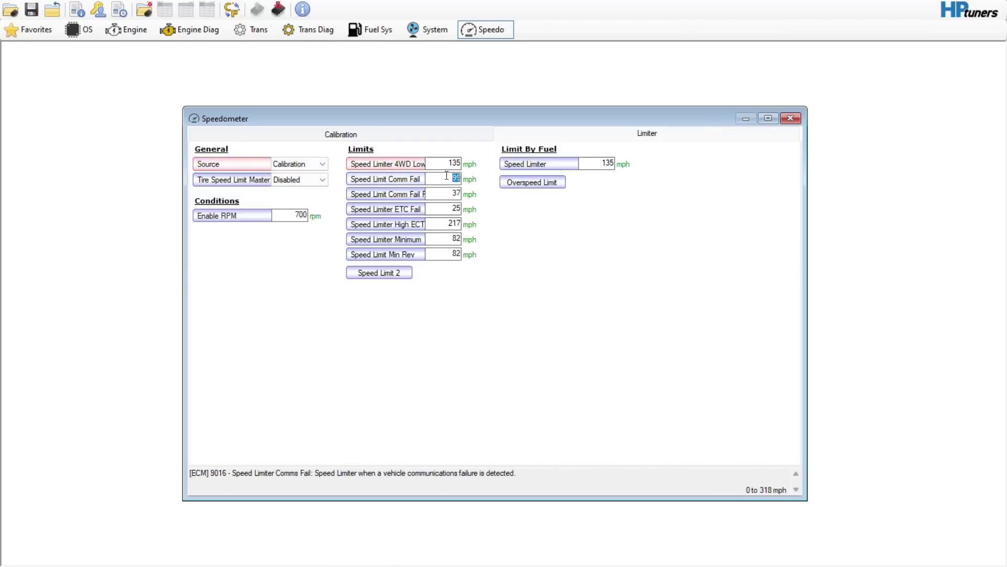
{"action": "type", "text": "135"}
{"action": "key", "text": "Tab"}
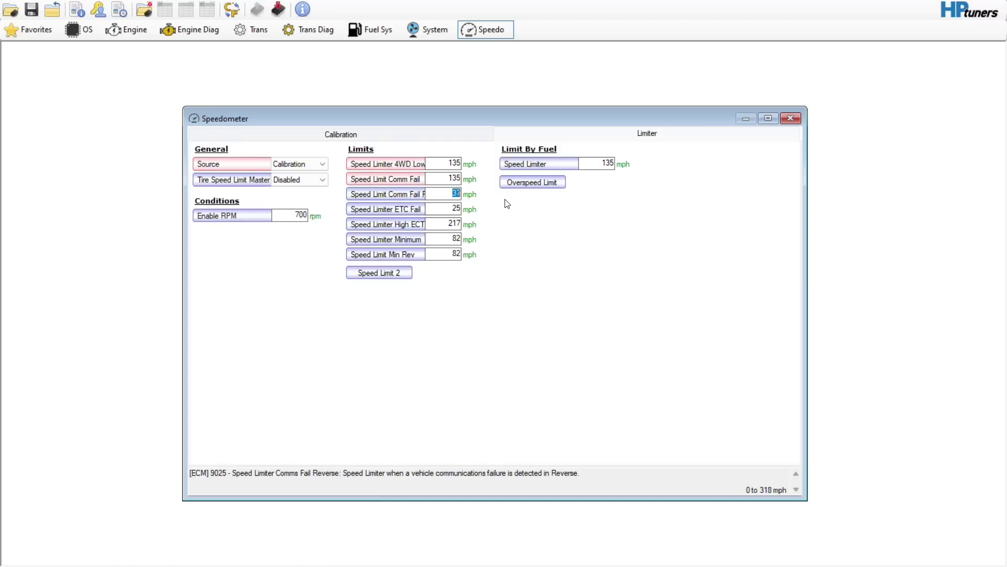
{"action": "type", "text": "135"}
Step: Browse Engine Idle and Airflow tabs, returning to General: 8 cylinders, 0.77500 L each
{"action": "left_click", "coordinate": [138, 30]}
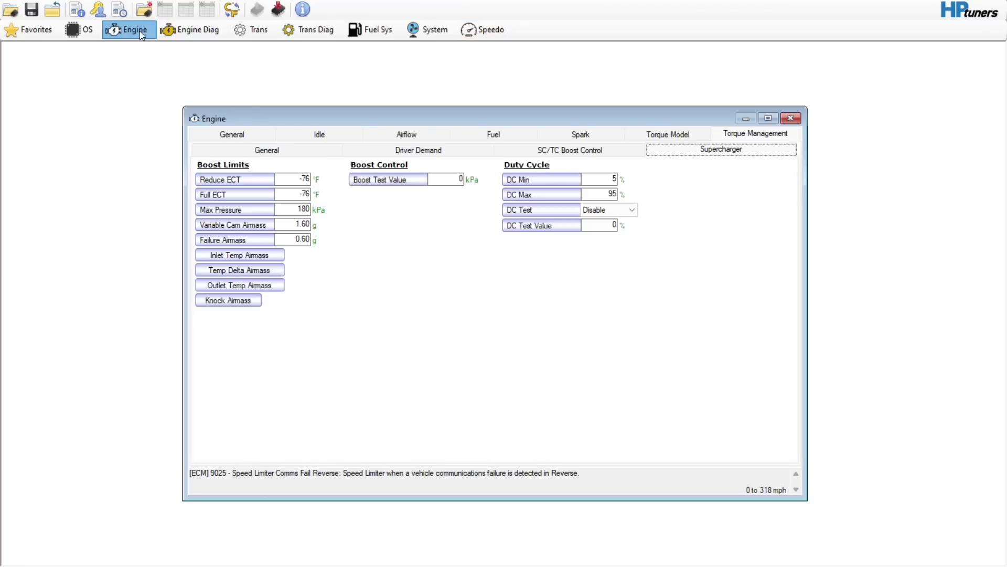
{"action": "left_click", "coordinate": [233, 134]}
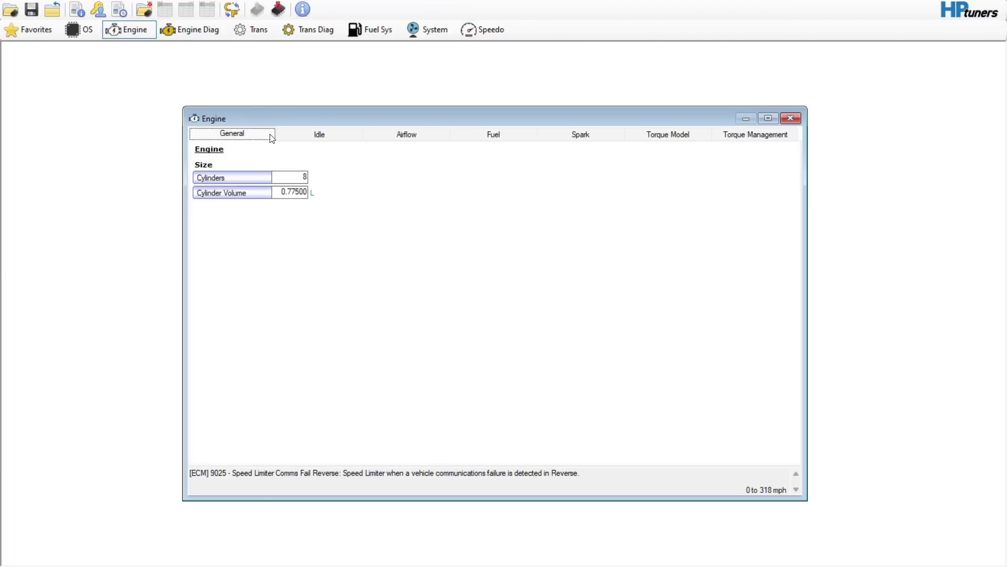
{"action": "left_click", "coordinate": [310, 134]}
{"action": "left_click", "coordinate": [382, 138]}
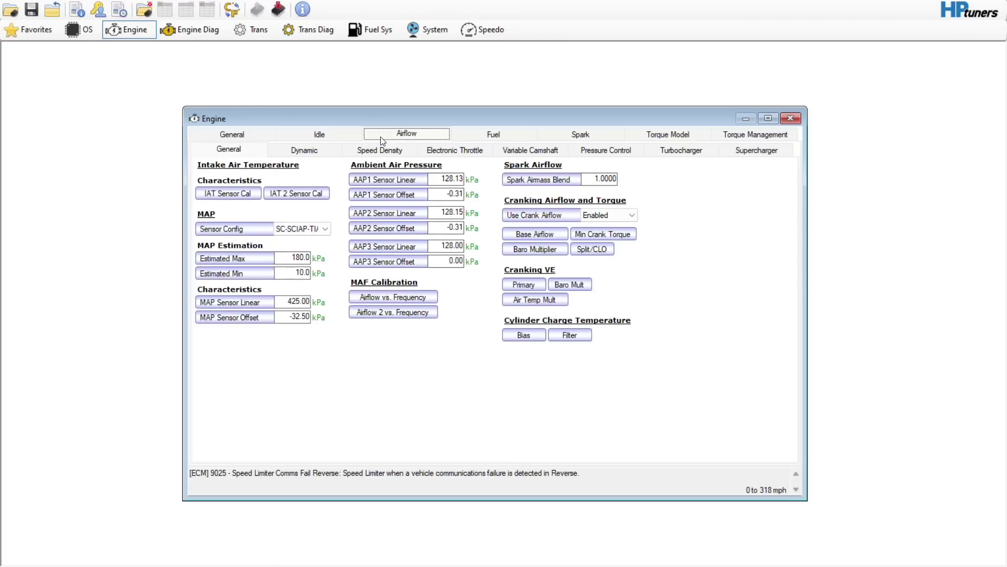
{"action": "left_click", "coordinate": [324, 151]}
{"action": "left_click", "coordinate": [250, 143]}
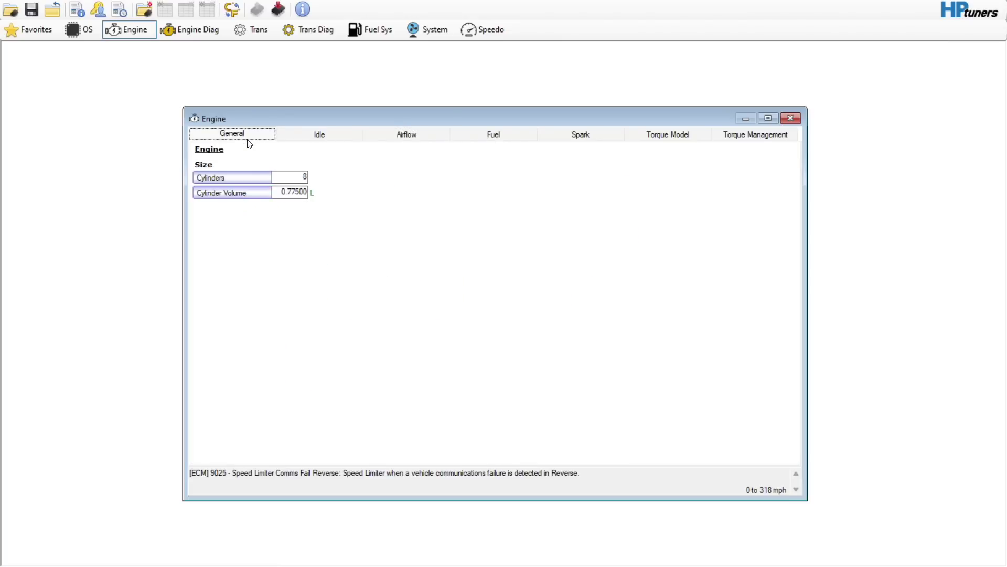